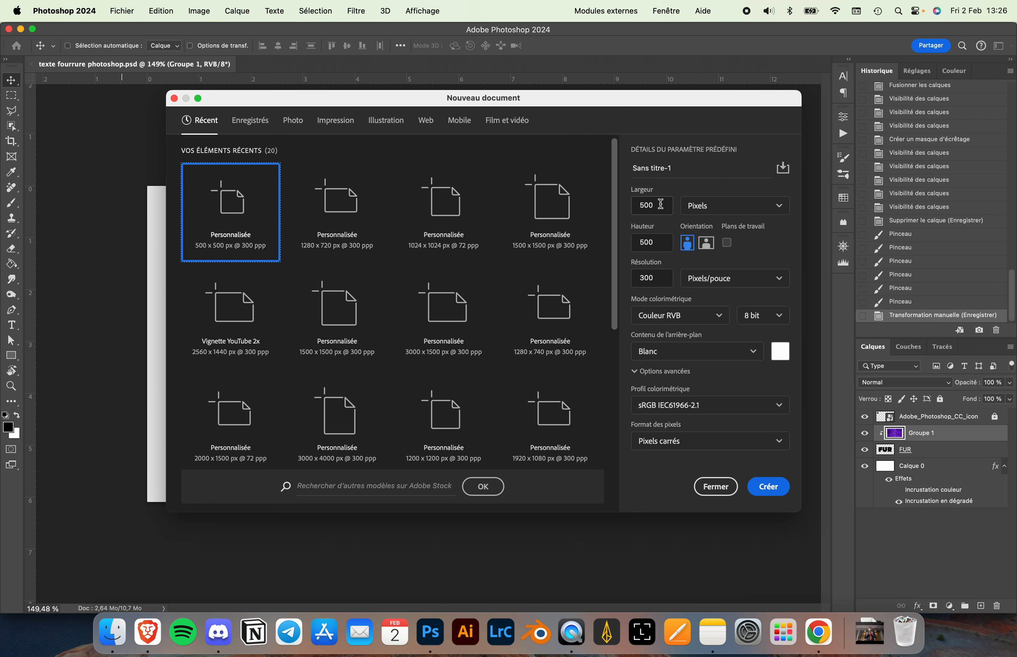
- Create a new blank document 1280 pixels wide and 720 pixels high at 300 pixels per inch
{"action": "left_click", "coordinate": [660, 204]}
{"action": "type", "text": "1280"}
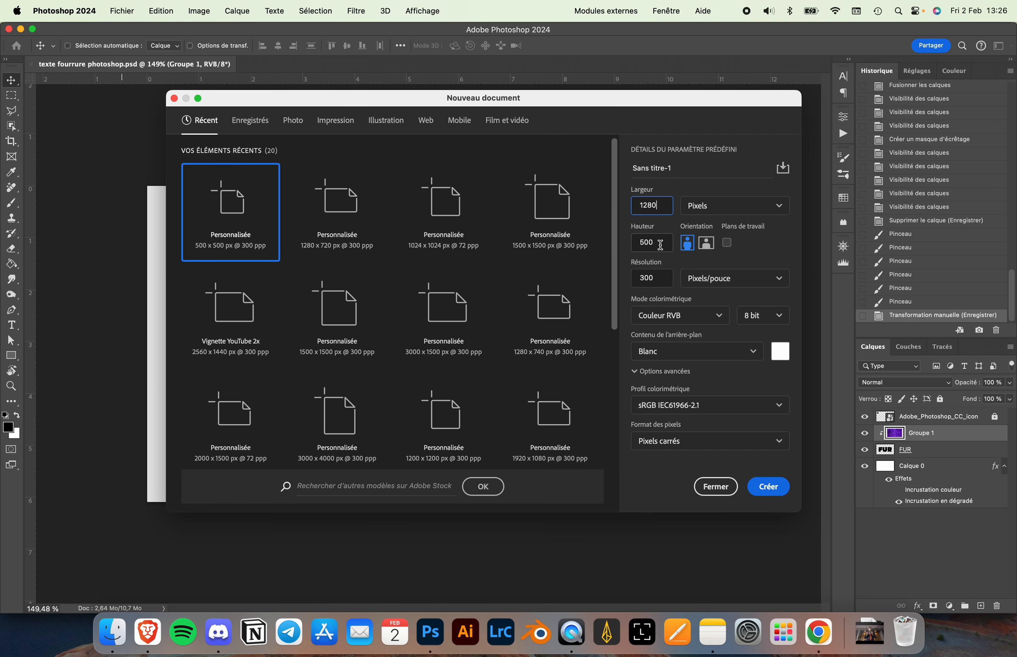
{"action": "key", "text": "Tab"}
{"action": "type", "text": "720"}
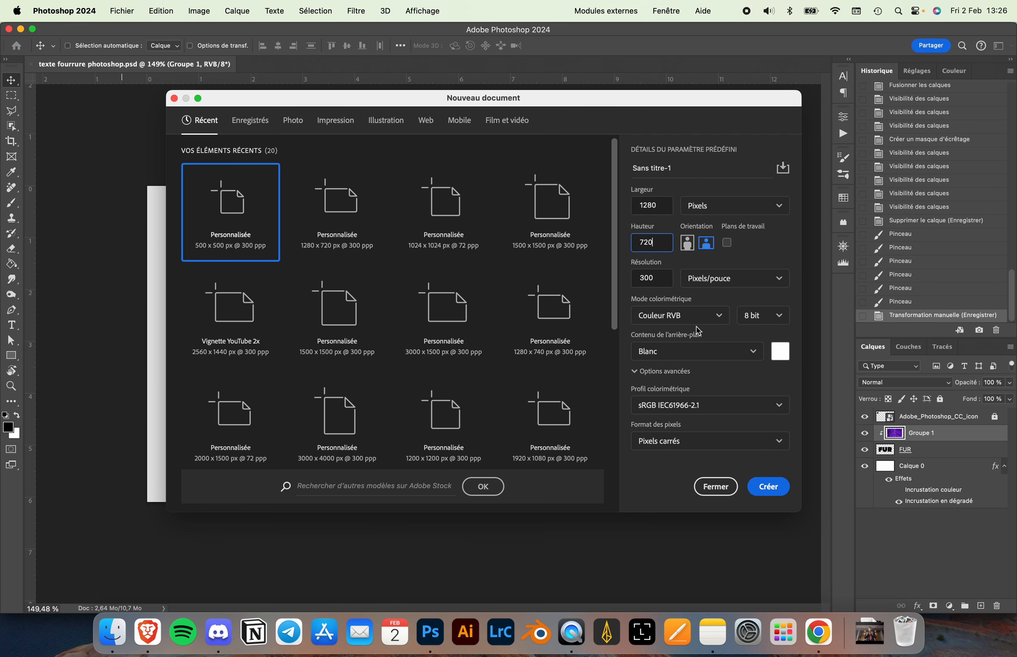
{"action": "left_click", "coordinate": [770, 494]}
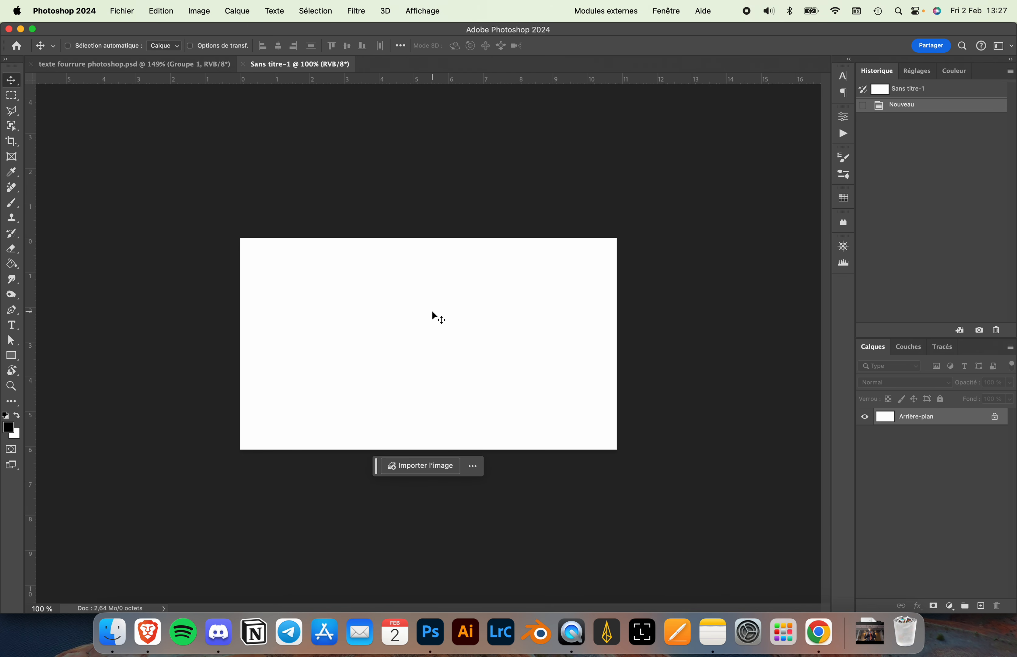
- Add the text "FUR" to the canvas as a new text layer
{"action": "scroll", "coordinate": [432, 315], "scroll_direction": "up", "scroll_amount": 2}
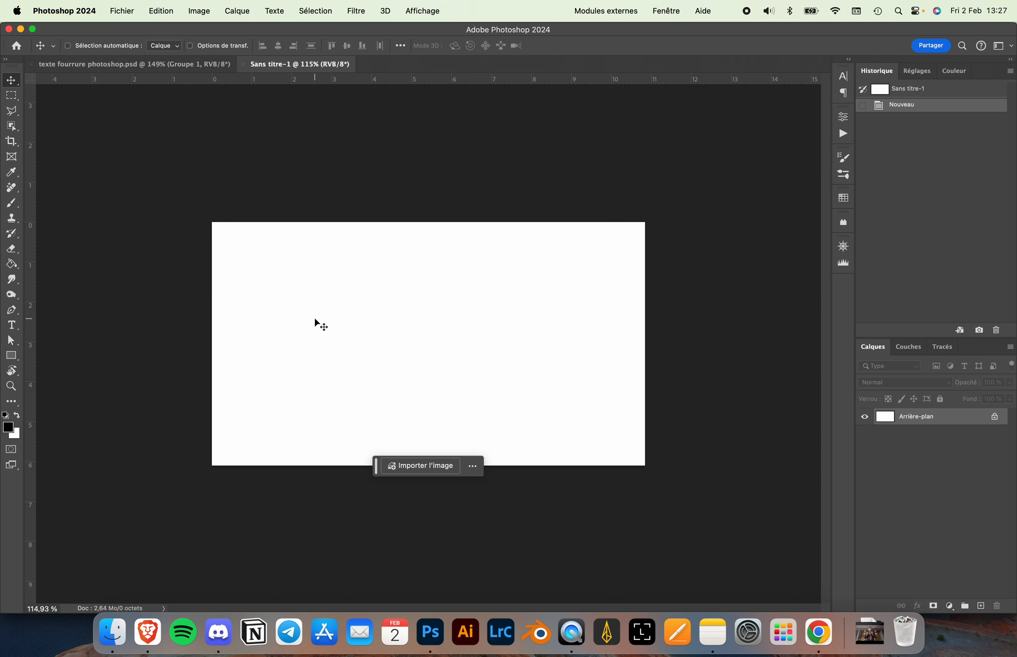
{"action": "key", "text": "t"}
{"action": "left_click", "coordinate": [301, 333]}
{"action": "type", "text": "FUR"}
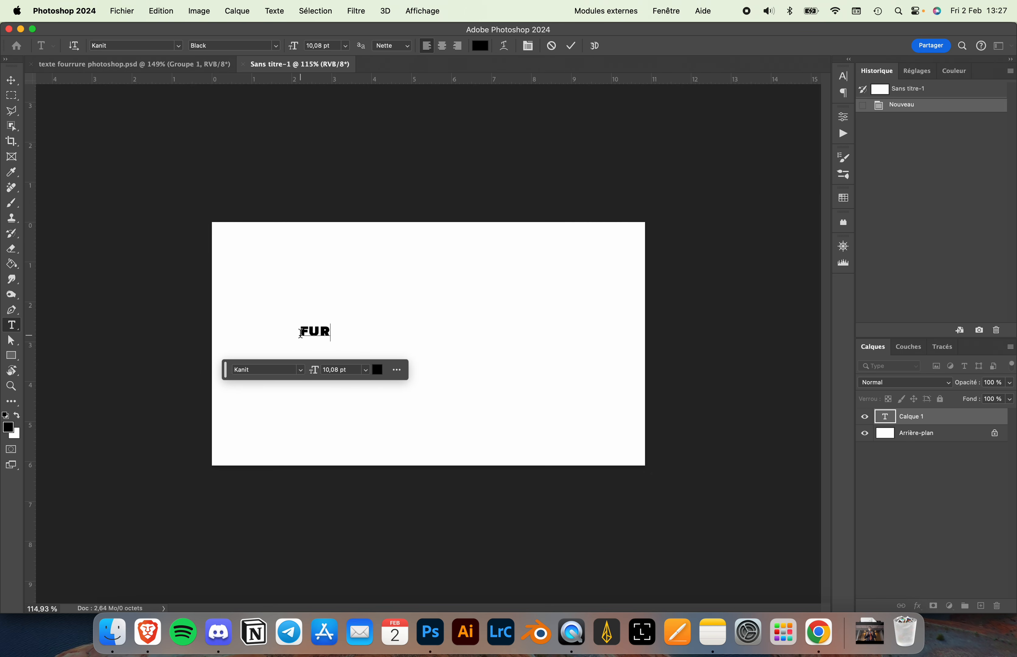
{"action": "left_click", "coordinate": [11, 80]}
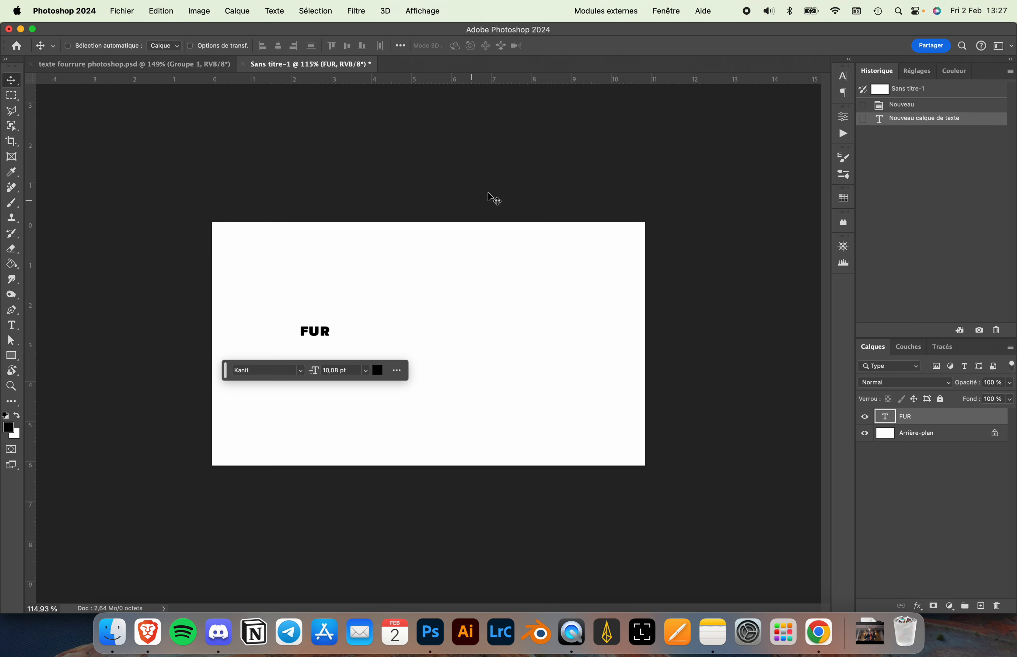
- Set the FUR text's size to 110 pt and move it to the middle of the canvas
{"action": "left_click", "coordinate": [843, 77]}
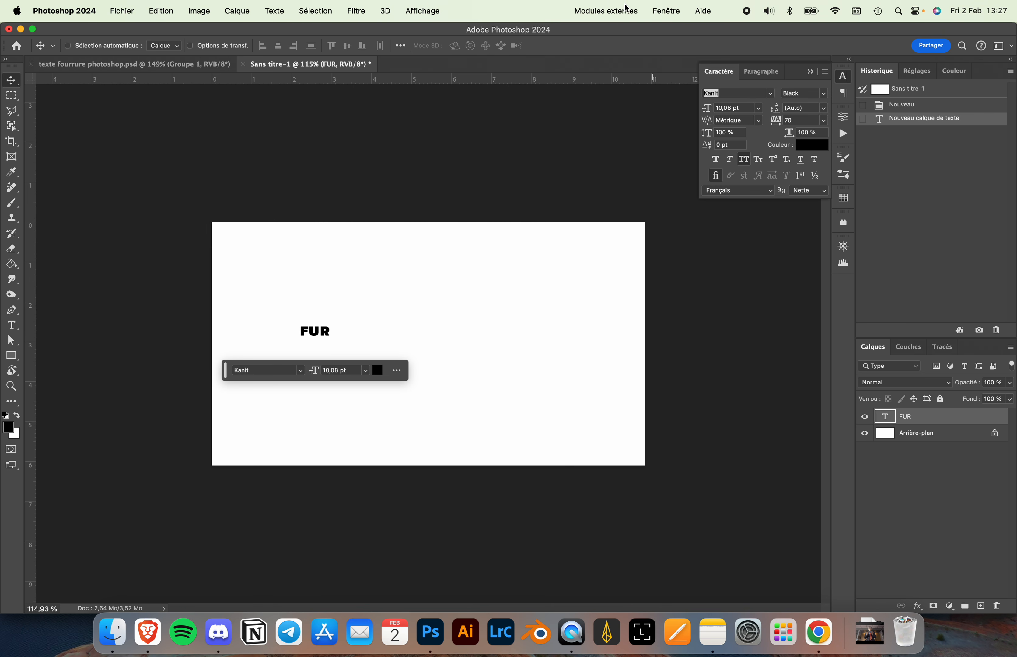
{"action": "left_click", "coordinate": [658, 8]}
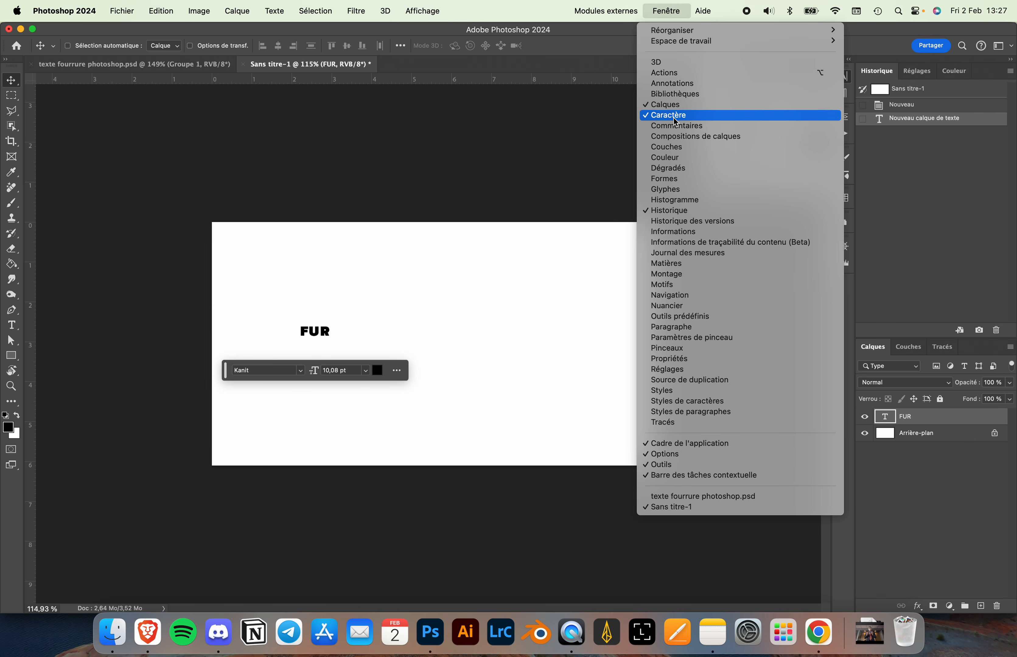
{"action": "left_click", "coordinate": [667, 13]}
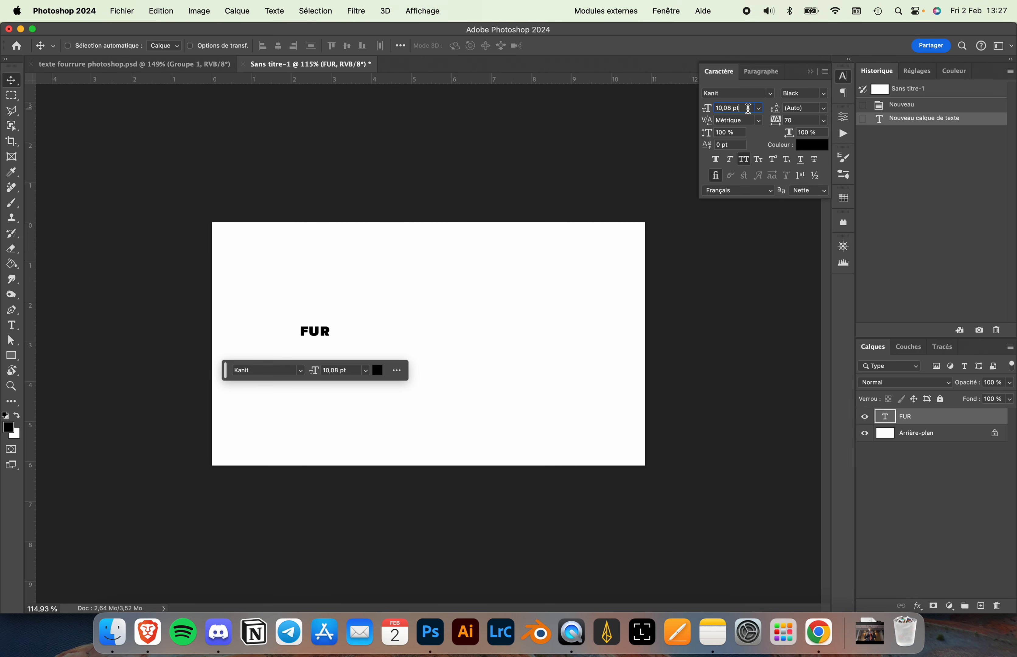
{"action": "left_click", "coordinate": [744, 109]}
{"action": "left_click_drag", "start_coordinate": [707, 112], "coordinate": [743, 107]}
{"action": "left_click_drag", "start_coordinate": [542, 267], "coordinate": [529, 314]}
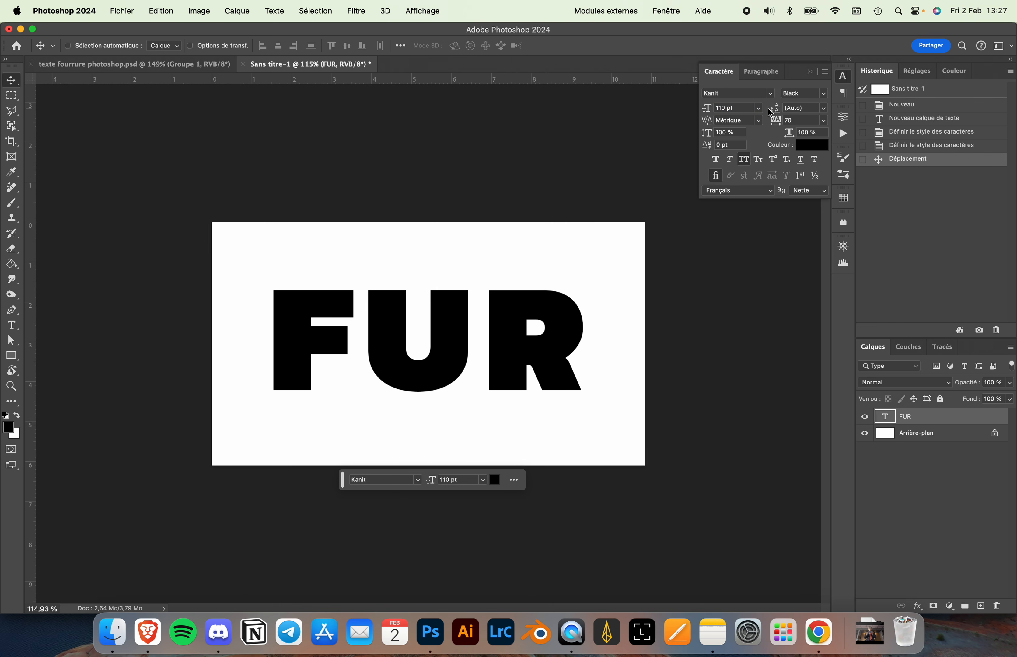
- Set the FUR text's font to Kanit in the Black style
{"action": "left_click", "coordinate": [740, 94]}
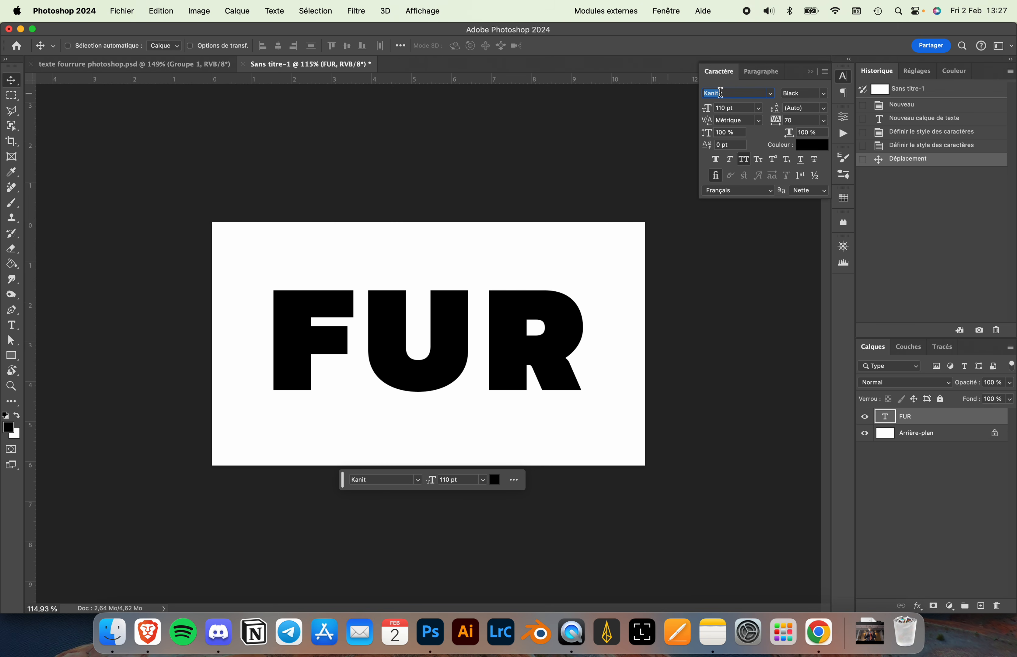
{"action": "left_click", "coordinate": [824, 93]}
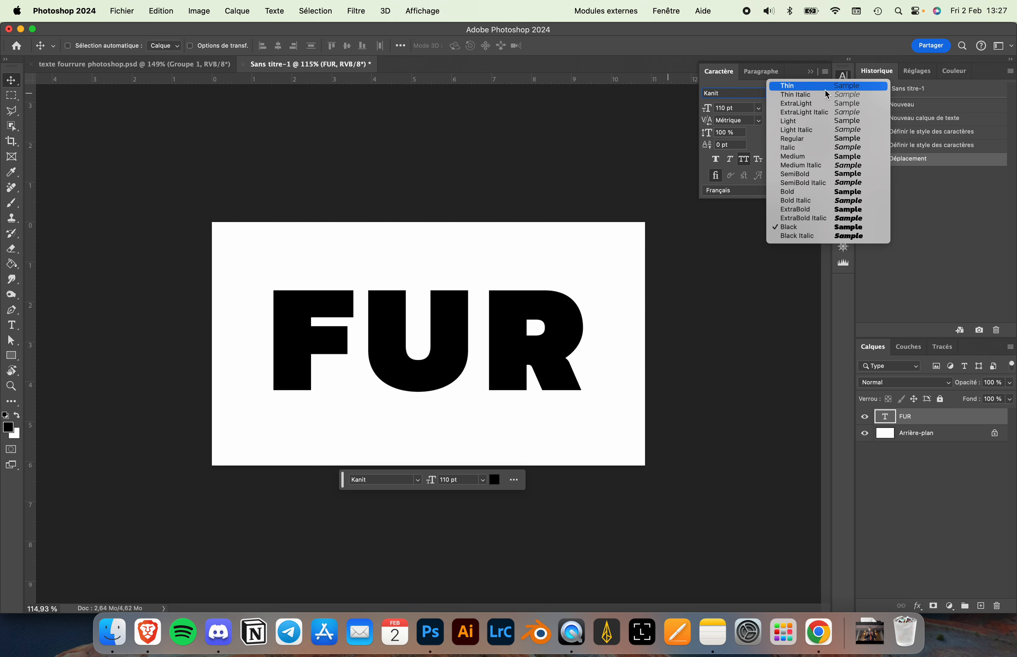
{"action": "left_click", "coordinate": [796, 228]}
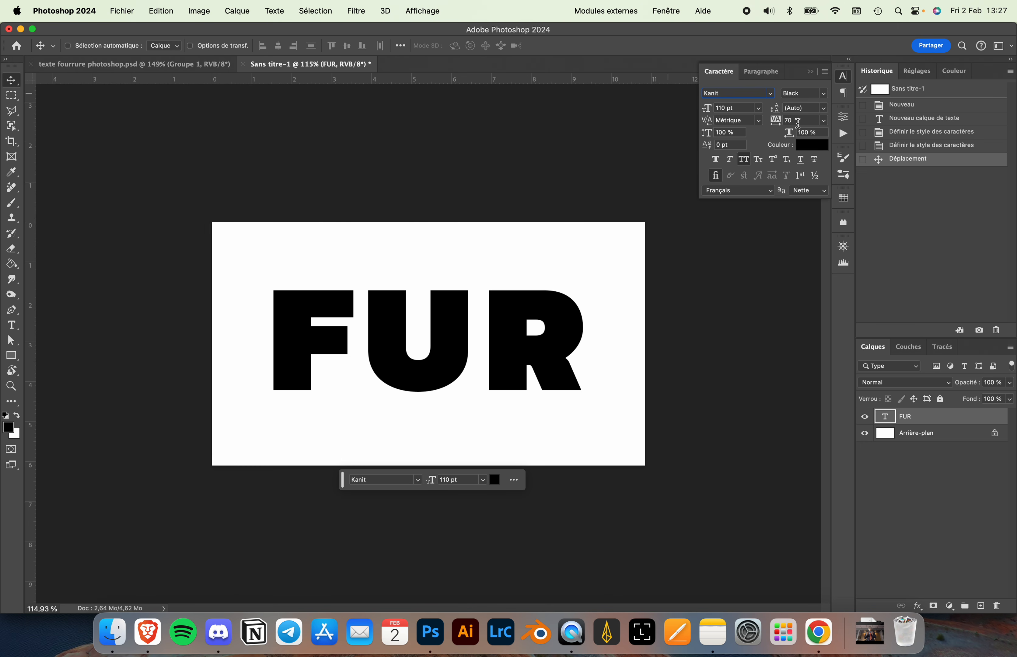
- Try a tracking of 0 on the FUR text and restore it to 70
{"action": "left_click", "coordinate": [785, 121]}
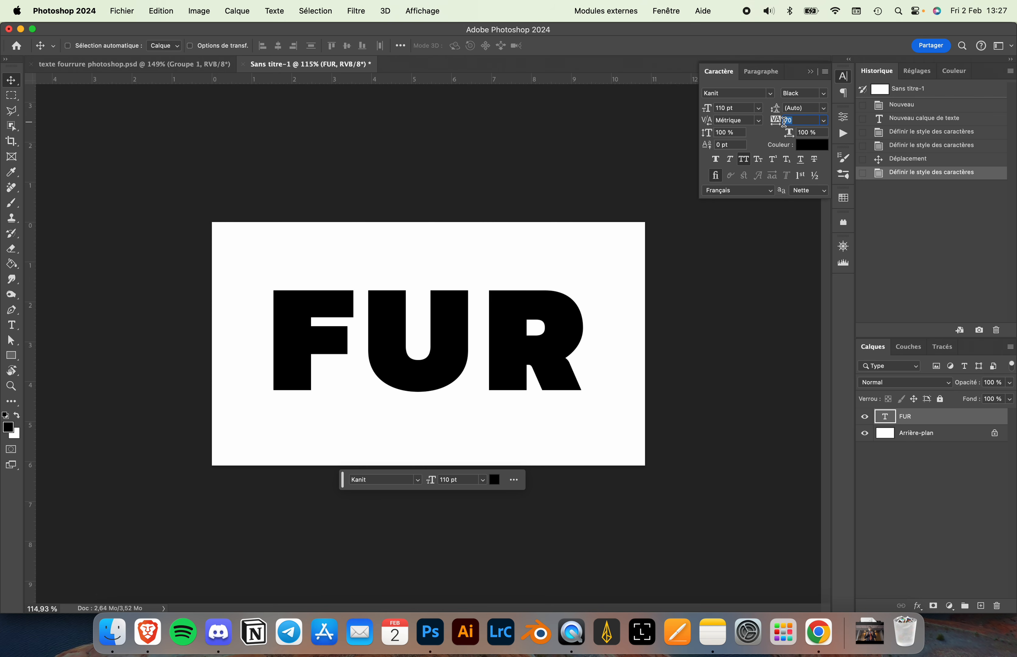
{"action": "type", "text": "0"}
{"action": "key", "text": "Return"}
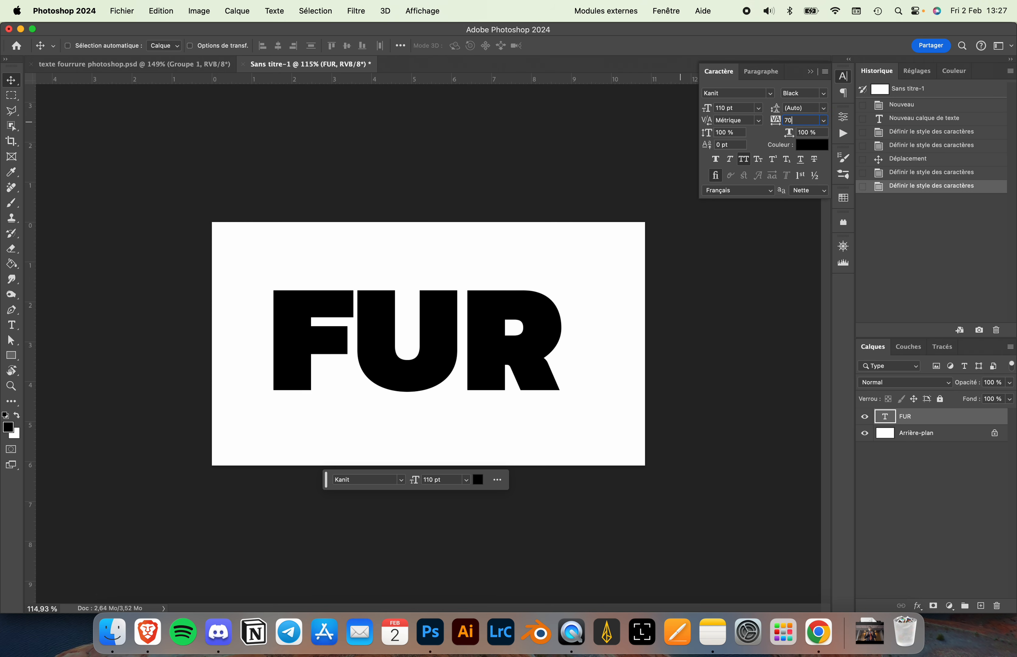
{"action": "type", "text": "70"}
{"action": "key", "text": "Return"}
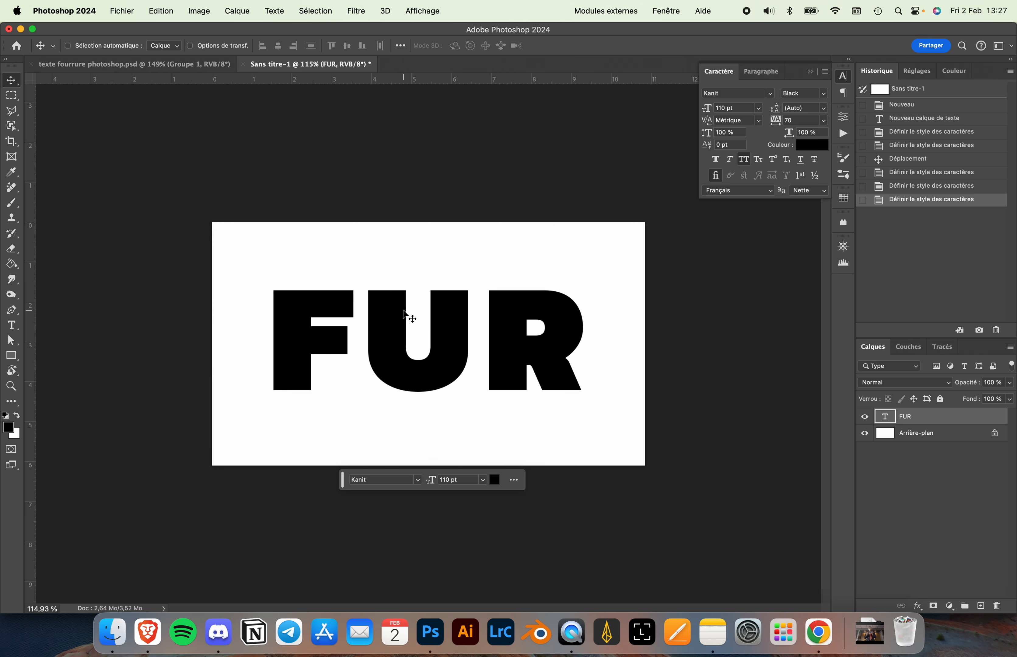
- Nudge the FUR text down slightly and place the fur texture PNG from the 026 - Texte Fourrure folder into the document
{"action": "left_click_drag", "start_coordinate": [391, 347], "coordinate": [385, 351]}
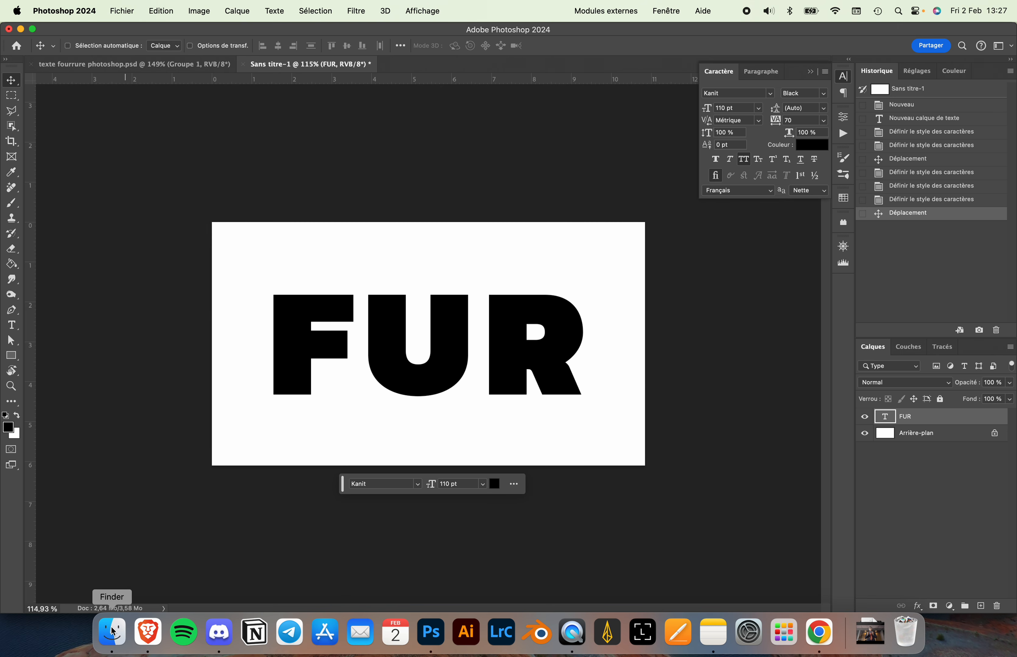
{"action": "left_click", "coordinate": [113, 639]}
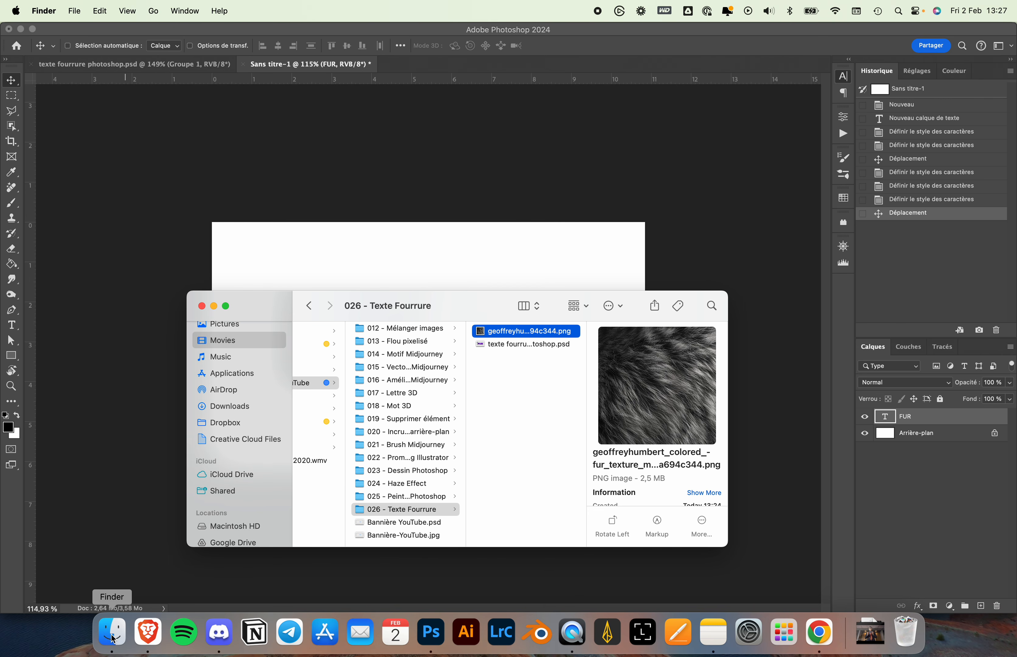
{"action": "left_click_drag", "start_coordinate": [534, 335], "coordinate": [475, 245]}
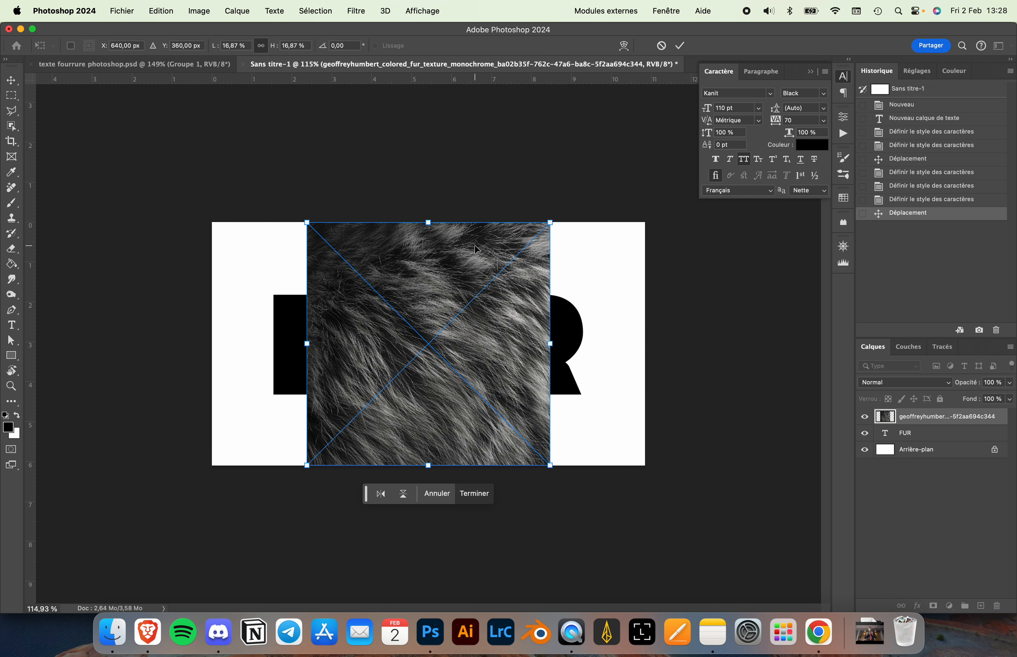
{"action": "key", "text": "Return"}
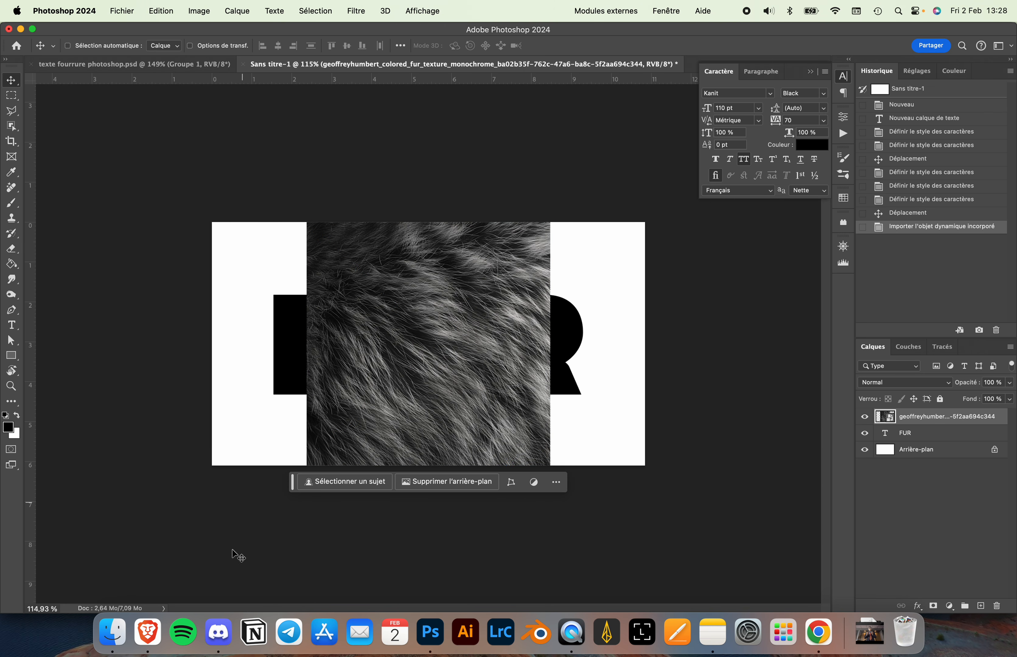
- Switch to Discord to view Midjourney's monochrome fur texture image enlarged, and return to Photoshop
{"action": "left_click", "coordinate": [218, 651]}
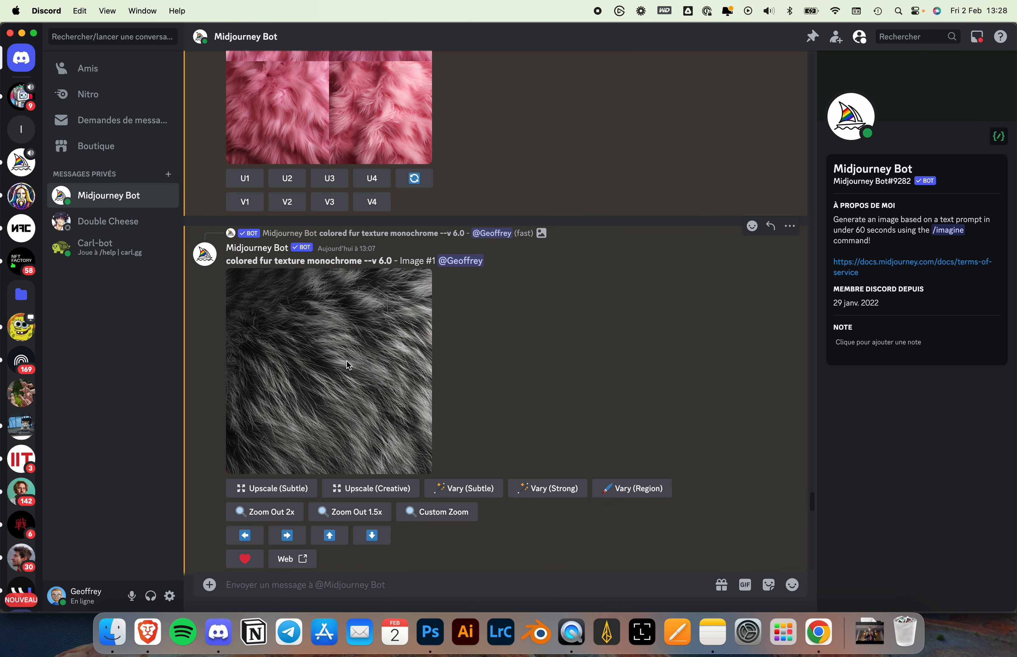
{"action": "left_click", "coordinate": [348, 344]}
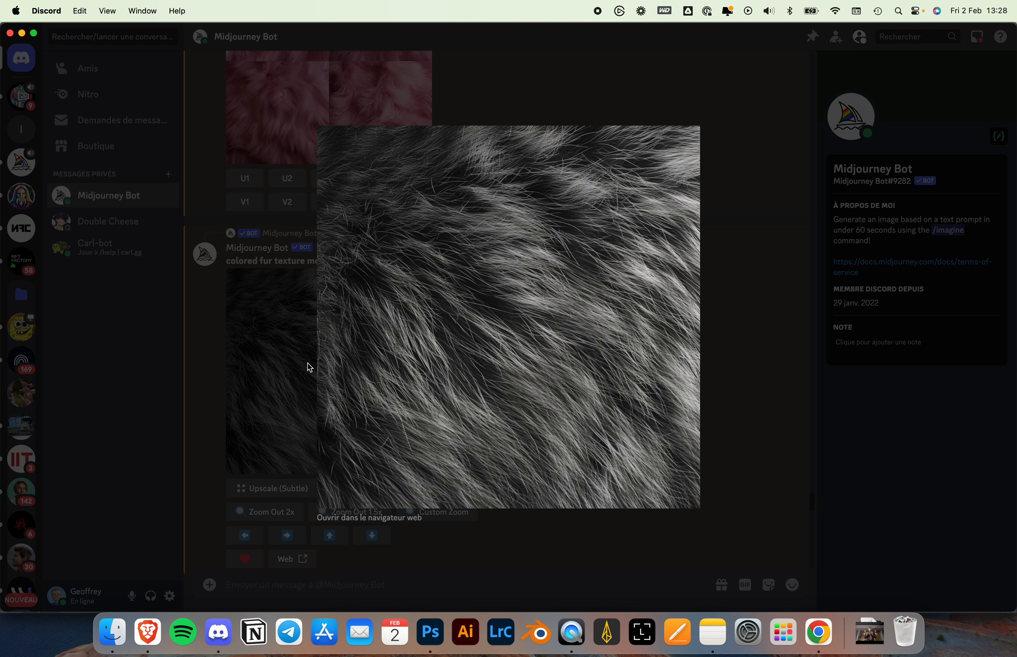
{"action": "left_click", "coordinate": [280, 372]}
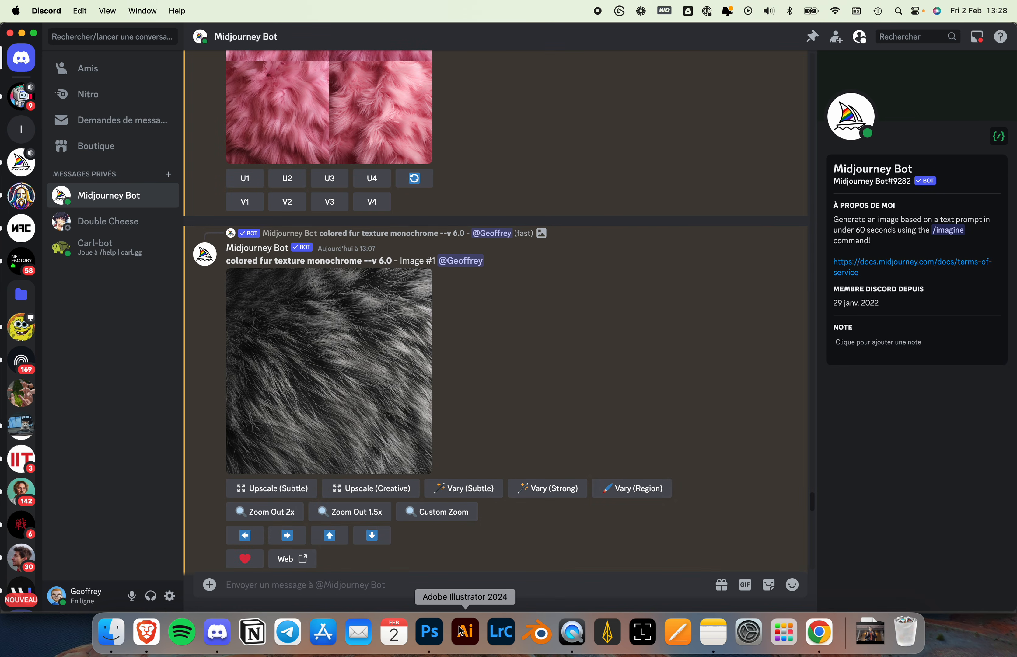
{"action": "left_click", "coordinate": [431, 632]}
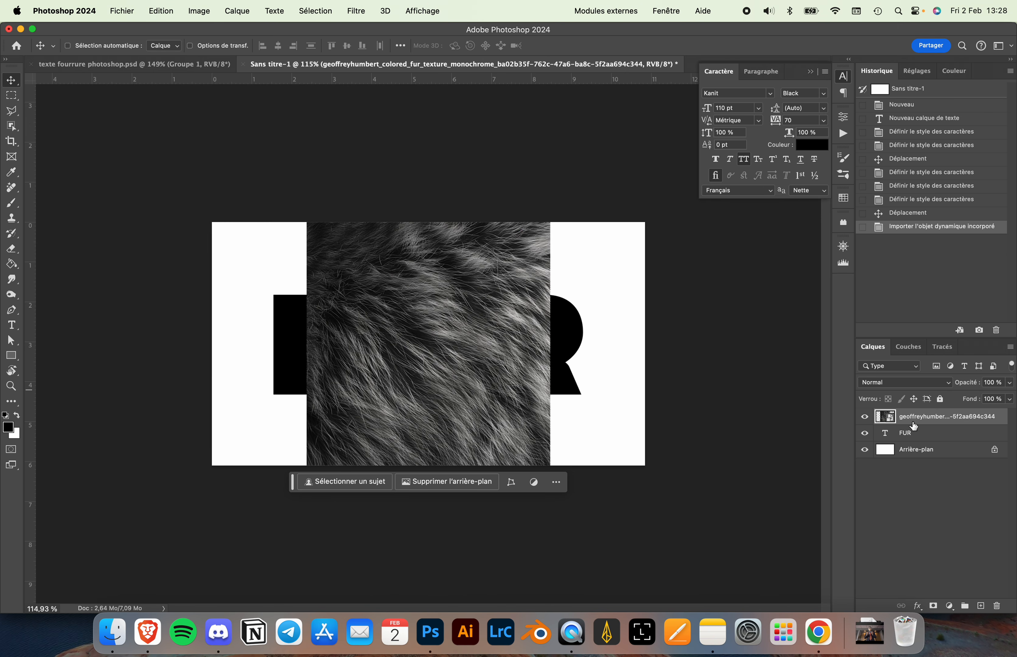
- Scale the fur texture down to about 10.94% and move it over the letter F
{"action": "key", "text": "super+t"}
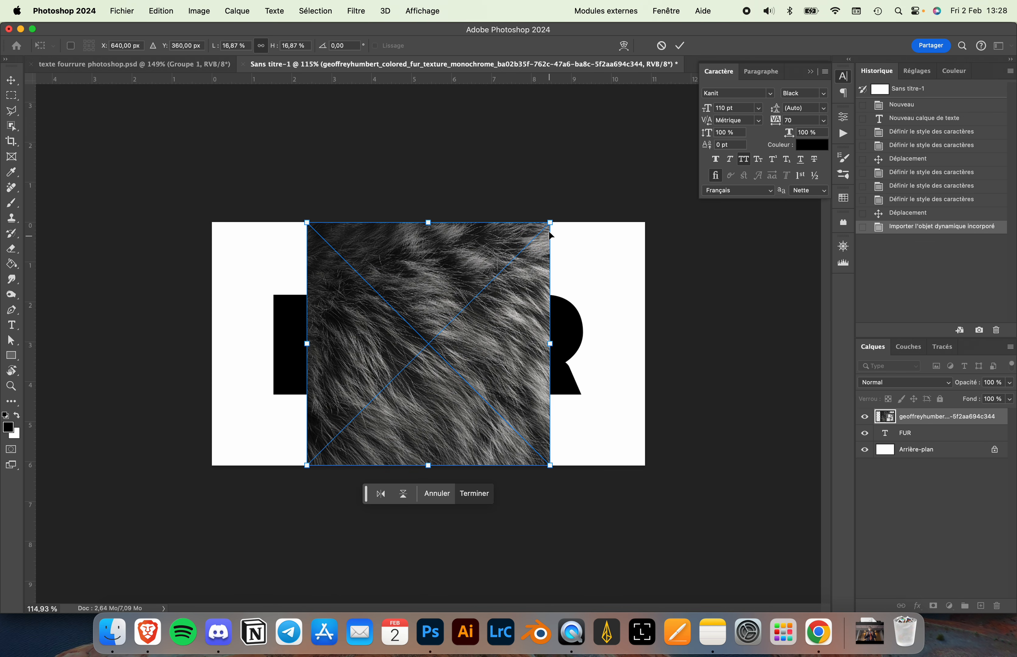
{"action": "left_click_drag", "start_coordinate": [550, 222], "coordinate": [509, 269]}
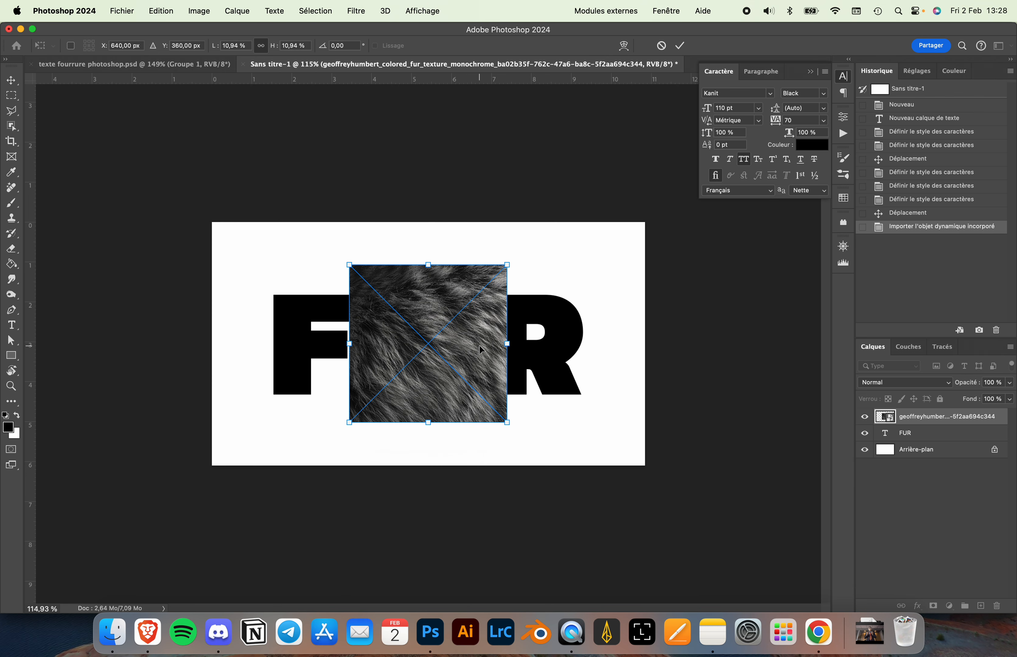
{"action": "left_click_drag", "start_coordinate": [470, 350], "coordinate": [374, 347]}
{"action": "key", "text": "Return"}
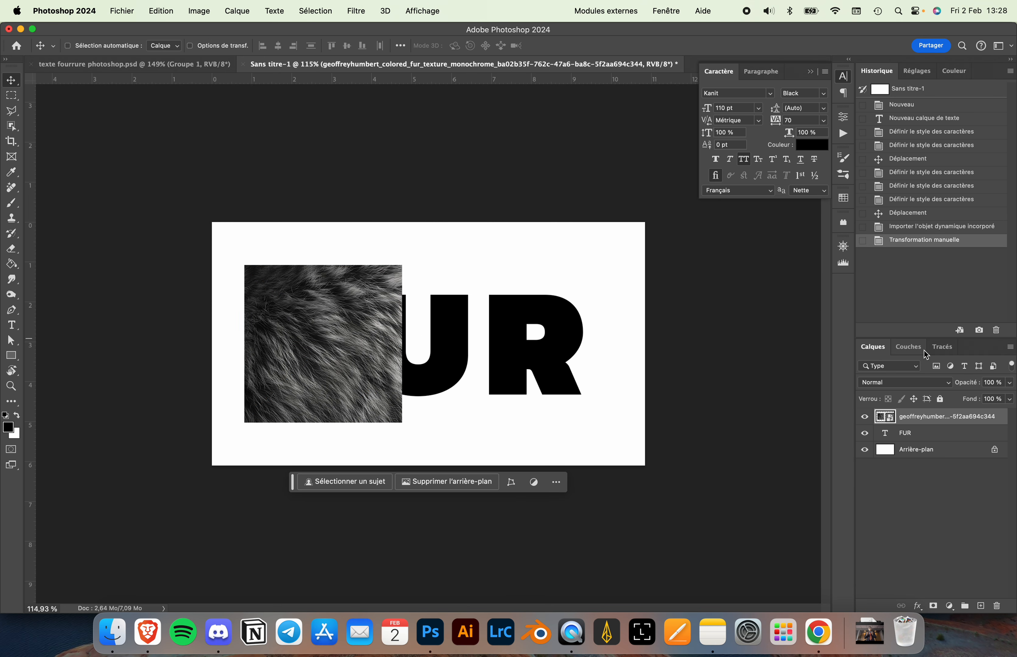
- Clip the fur texture layer to the FUR text layer and shift the texture slightly to the right
{"action": "left_click_drag", "start_coordinate": [922, 437], "coordinate": [923, 423]}
{"action": "left_click", "coordinate": [923, 423], "text": "alt"}
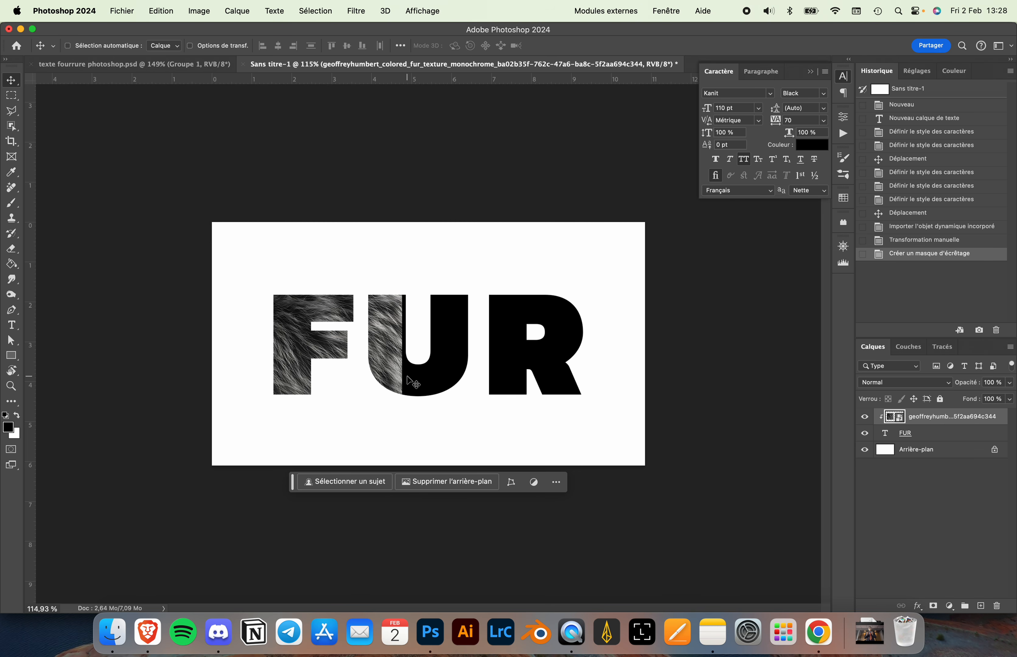
{"action": "mouse_move", "coordinate": [345, 354]}
{"action": "left_mouse_down"}
{"action": "mouse_move", "coordinate": [380, 353]}
{"action": "mouse_move", "coordinate": [352, 350]}
{"action": "left_mouse_up"}
- Try a larger scale for the clipped fur texture, and settle on a slightly enlarged size covering the F and part of the U
{"action": "key", "text": "super+t"}
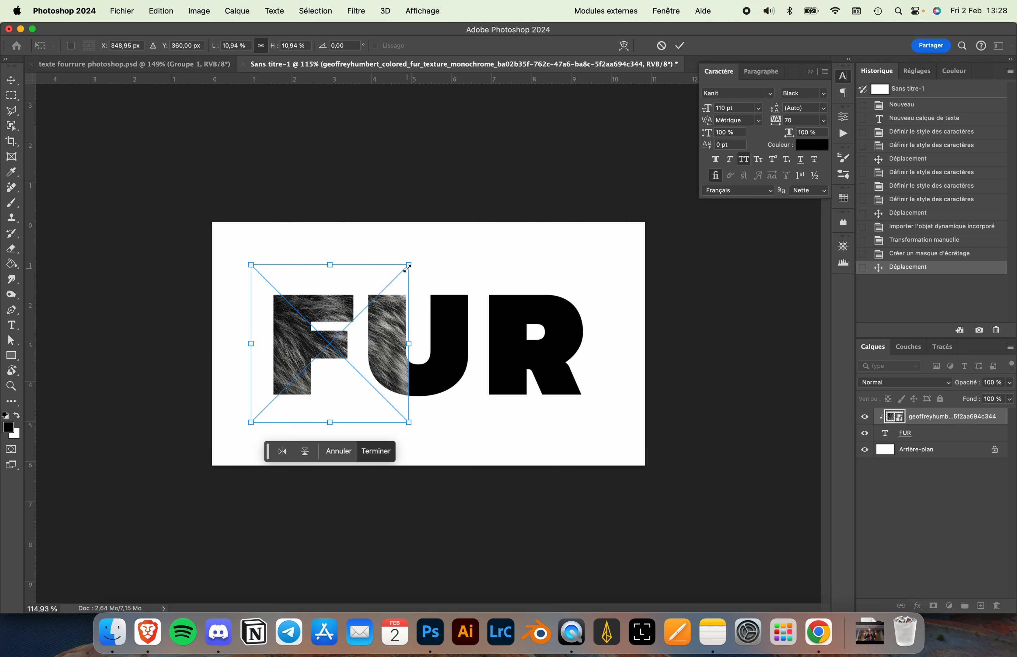
{"action": "left_click_drag", "start_coordinate": [409, 265], "coordinate": [540, 132]}
{"action": "left_click_drag", "start_coordinate": [442, 282], "coordinate": [433, 333]}
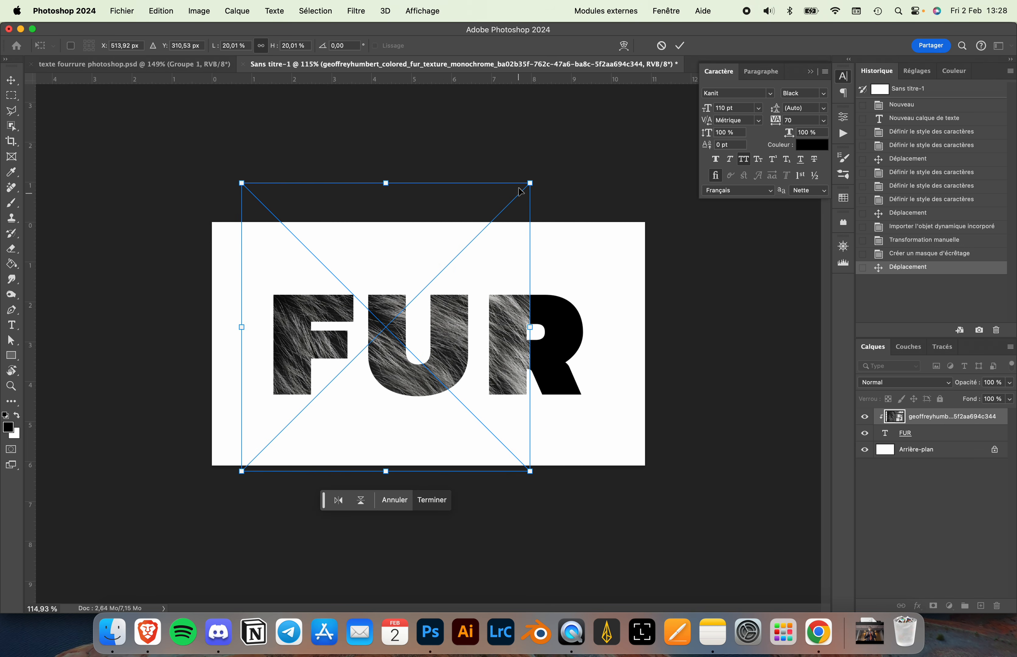
{"action": "left_click_drag", "start_coordinate": [530, 183], "coordinate": [412, 295]}
{"action": "left_click_drag", "start_coordinate": [350, 380], "coordinate": [353, 347]}
{"action": "key", "text": "Return"}
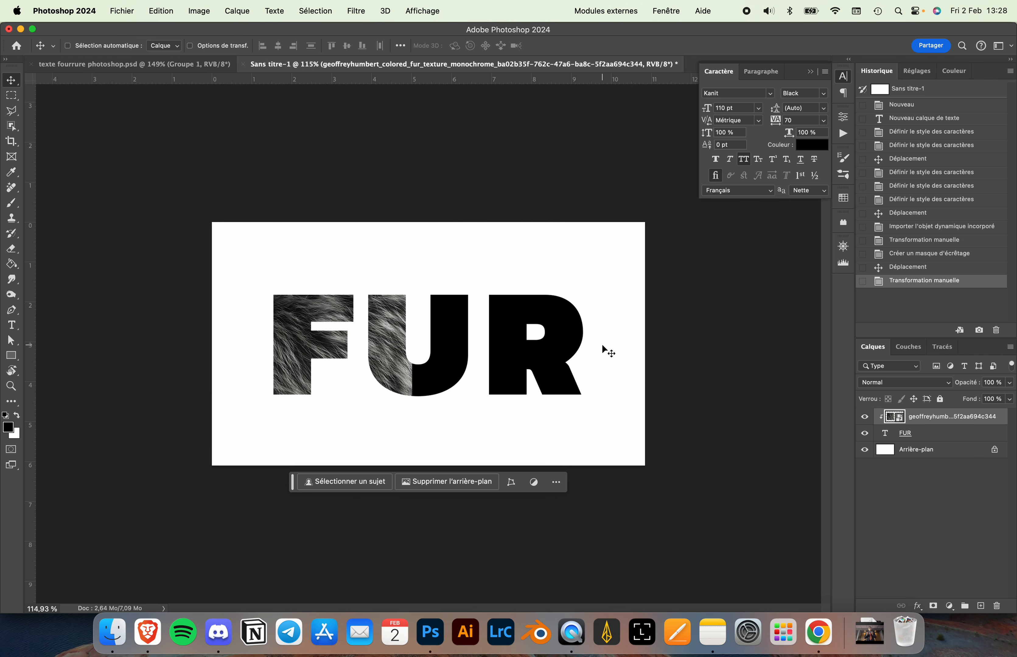
- Release the fur texture's clipping mask and make a rectangular selection just inside the texture's edges
{"action": "left_click", "coordinate": [931, 422], "text": "alt"}
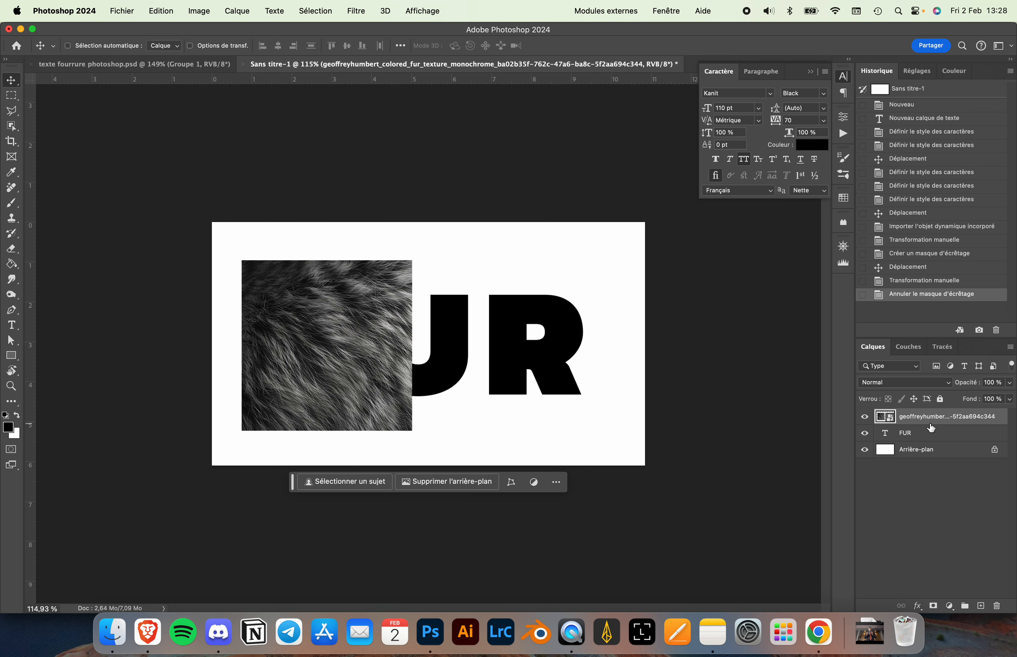
{"action": "left_click", "coordinate": [13, 96]}
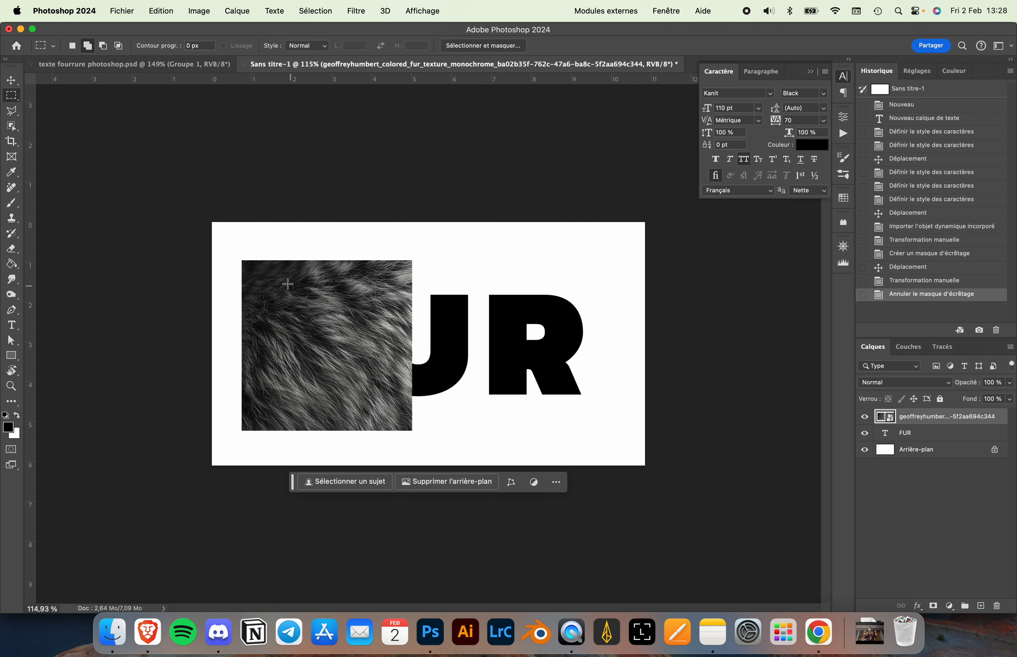
{"action": "left_click_drag", "start_coordinate": [248, 266], "coordinate": [406, 425]}
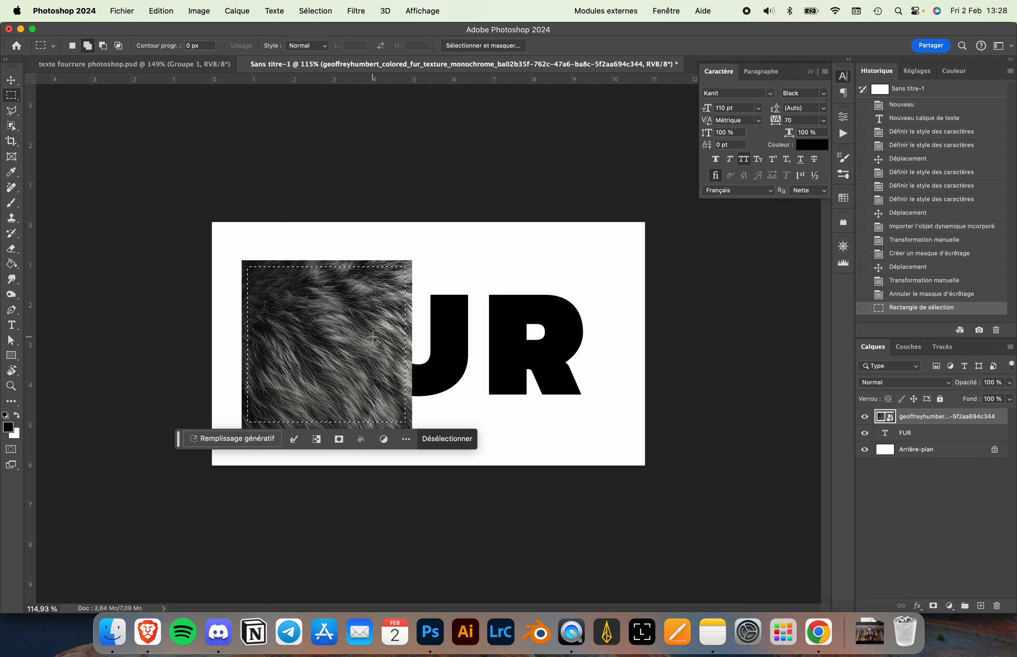
- Hide the background and FUR text layers, and invert the rectangular selection around the fur texture
{"action": "left_click", "coordinate": [865, 451]}
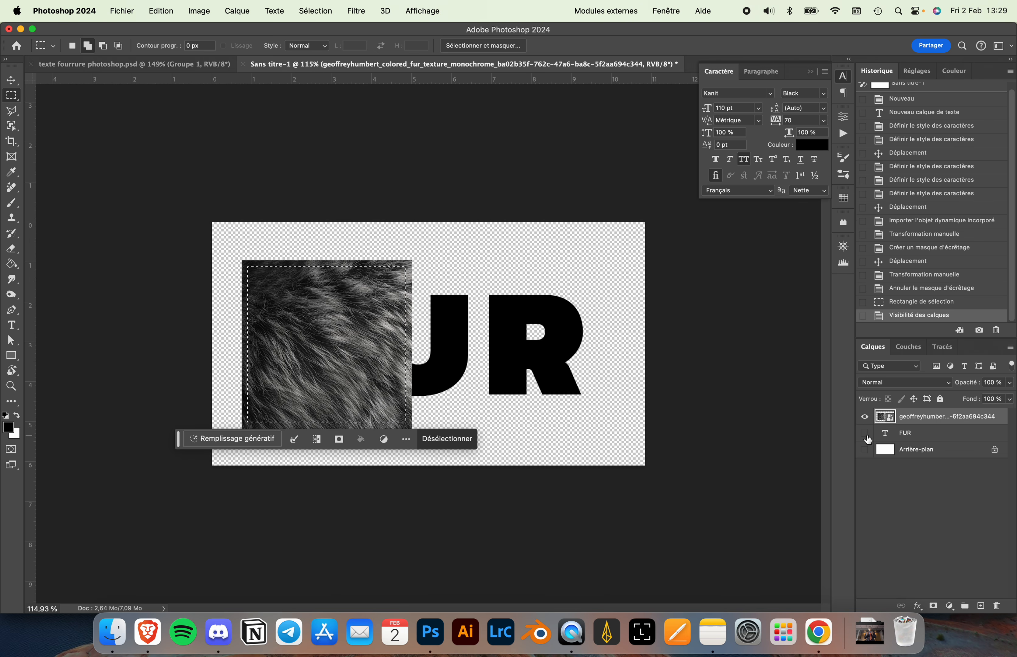
{"action": "left_click", "coordinate": [865, 433]}
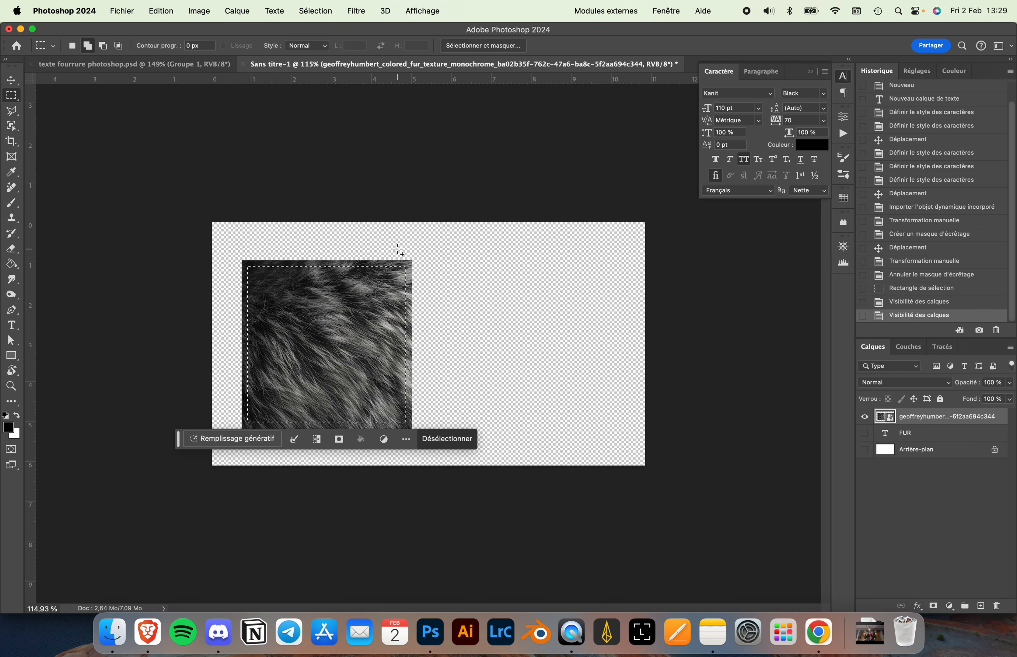
{"action": "left_click", "coordinate": [315, 10]}
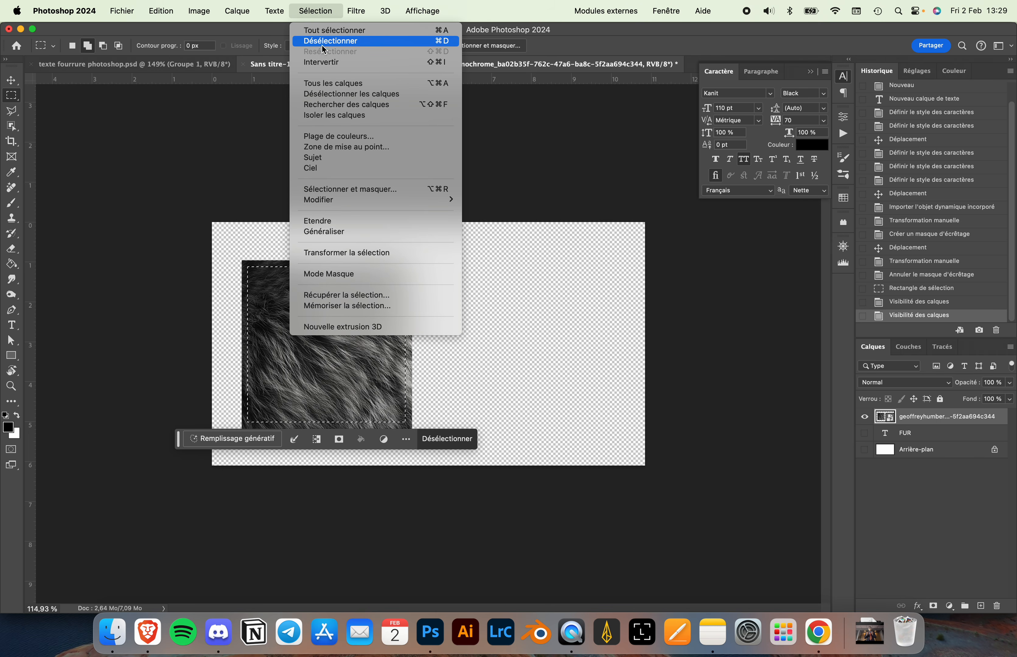
{"action": "left_click", "coordinate": [325, 63]}
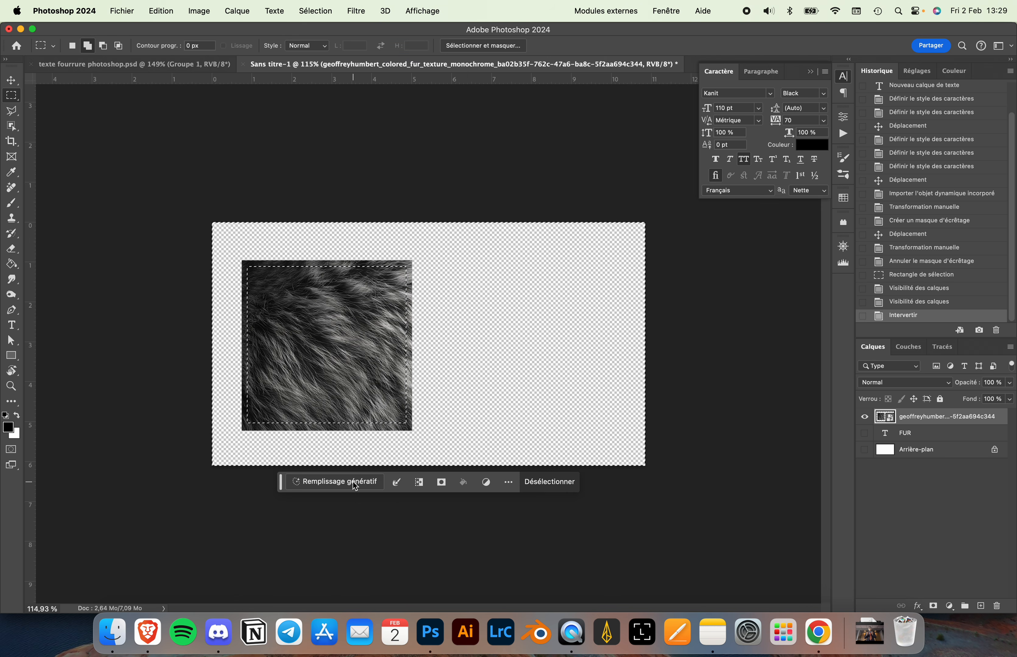
- Extend the fur across the whole canvas with Generative Fill and an empty prompt, and choose the second variation
{"action": "left_click", "coordinate": [354, 484]}
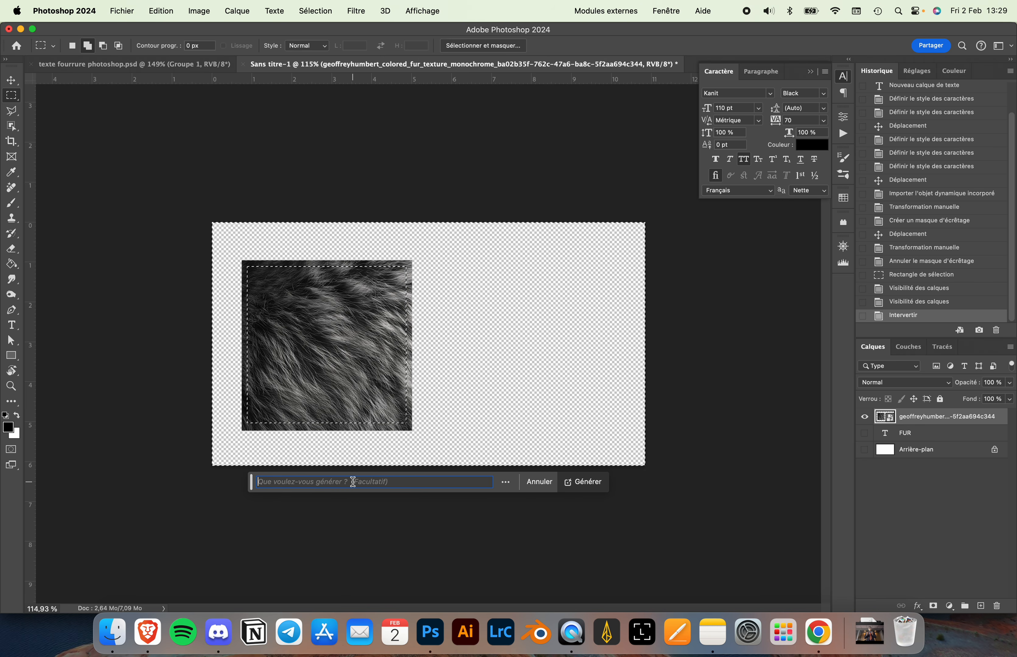
{"action": "left_click", "coordinate": [601, 486]}
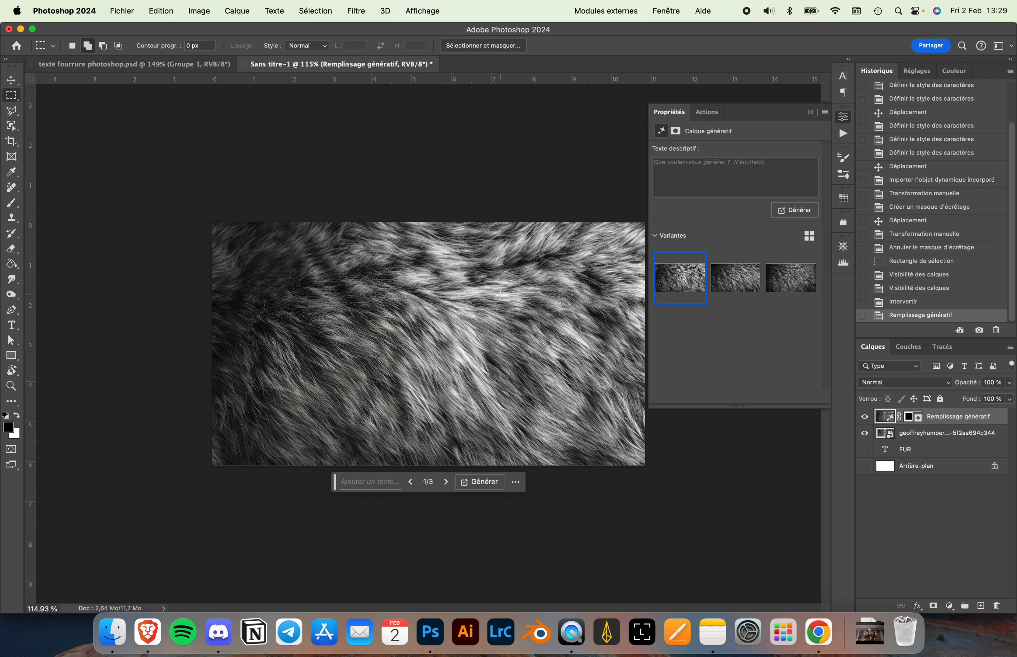
{"action": "left_click", "coordinate": [738, 284]}
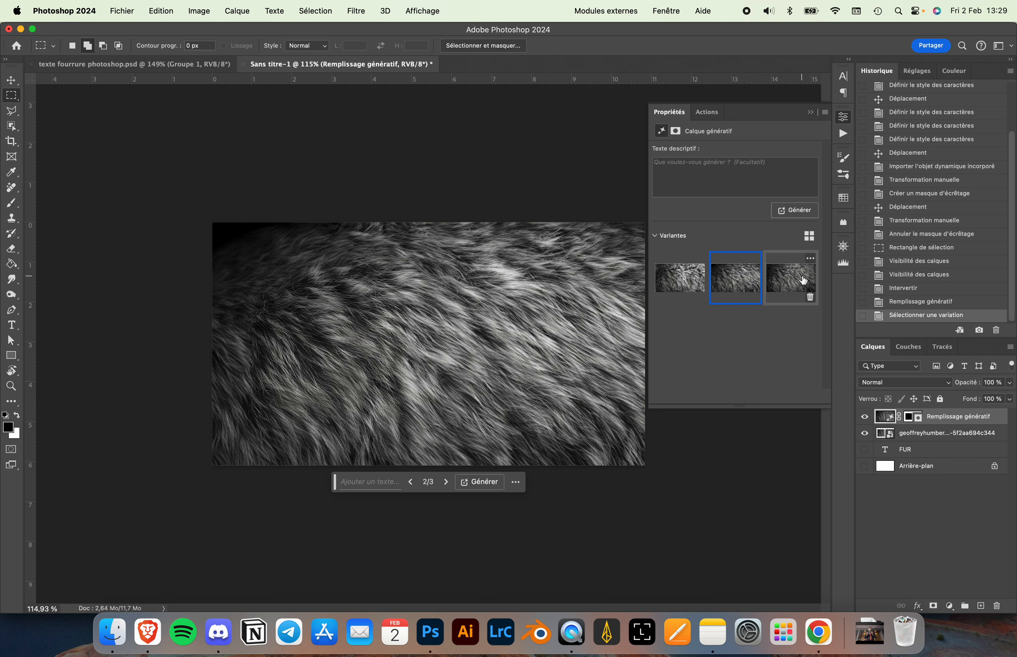
{"action": "left_click", "coordinate": [804, 280]}
{"action": "left_click", "coordinate": [741, 285]}
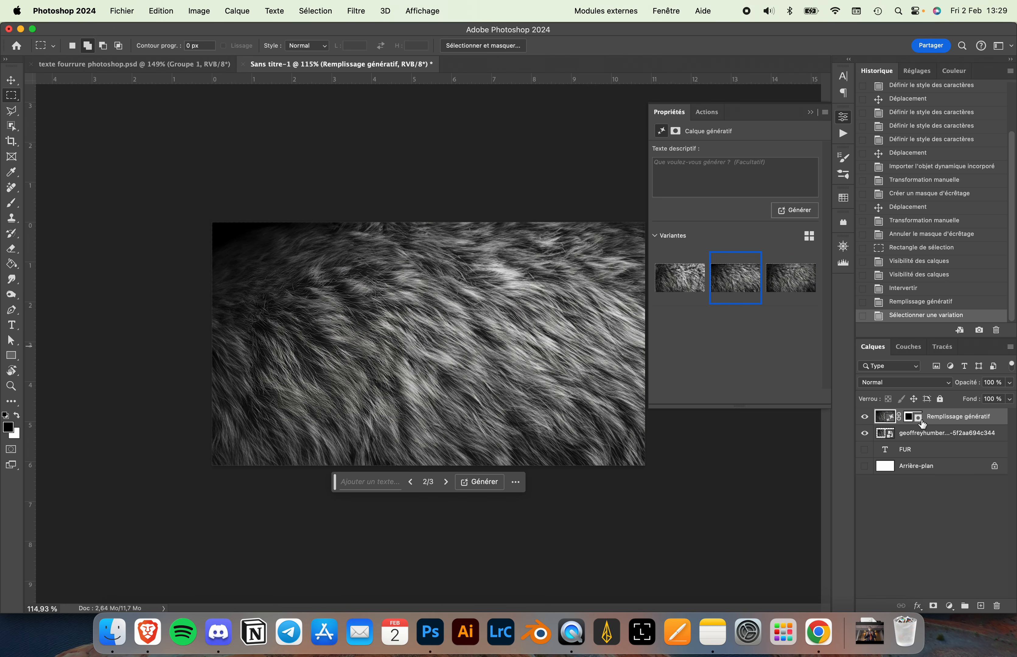
- Merge the generative fill layer with the original fur layer and rename the merged layer Texture
{"action": "left_click", "coordinate": [947, 437], "text": "shift"}
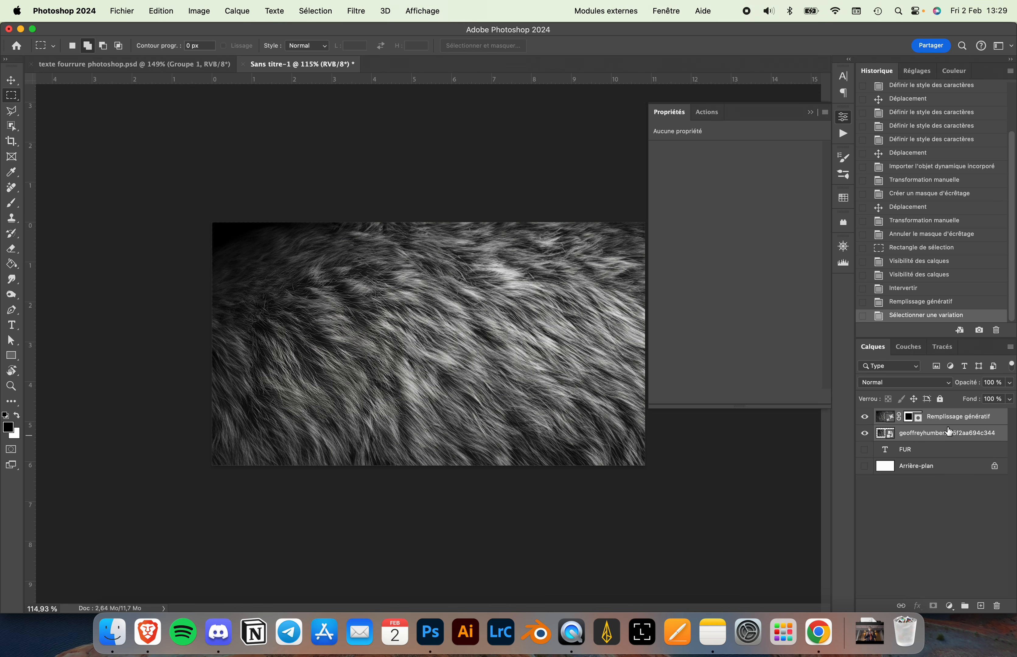
{"action": "left_click", "coordinate": [943, 421]}
{"action": "left_click", "coordinate": [944, 436], "text": "shift"}
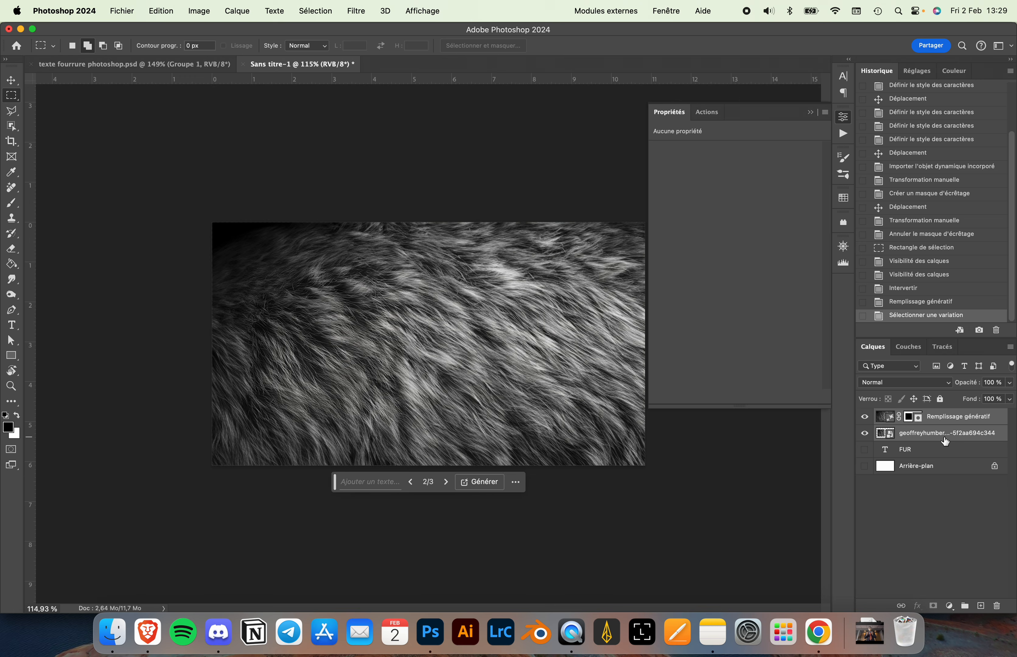
{"action": "right_click", "coordinate": [944, 436]}
{"action": "scroll", "coordinate": [899, 489], "scroll_direction": "down", "scroll_amount": 5}
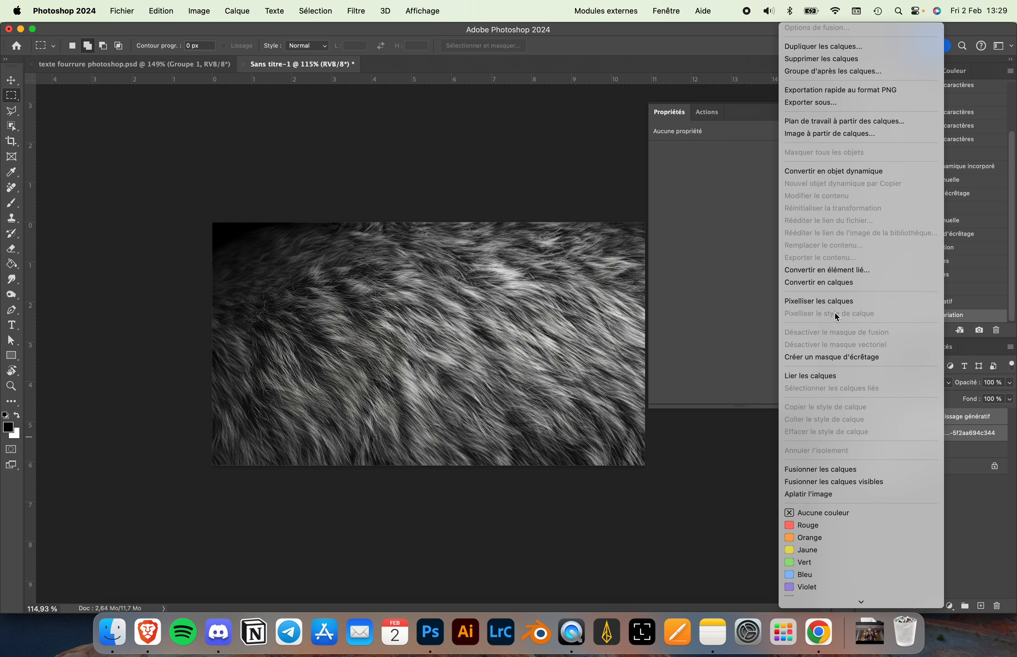
{"action": "left_click", "coordinate": [826, 476]}
{"action": "double_click", "coordinate": [929, 417]}
{"action": "type", "text": "Texture"}
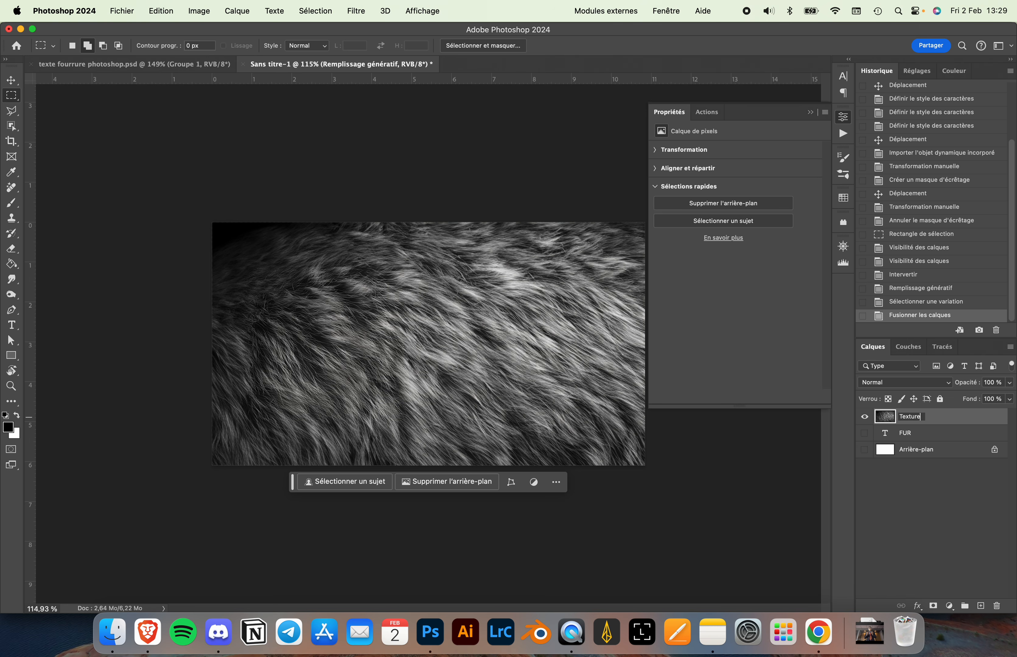
{"action": "key", "text": "Return"}
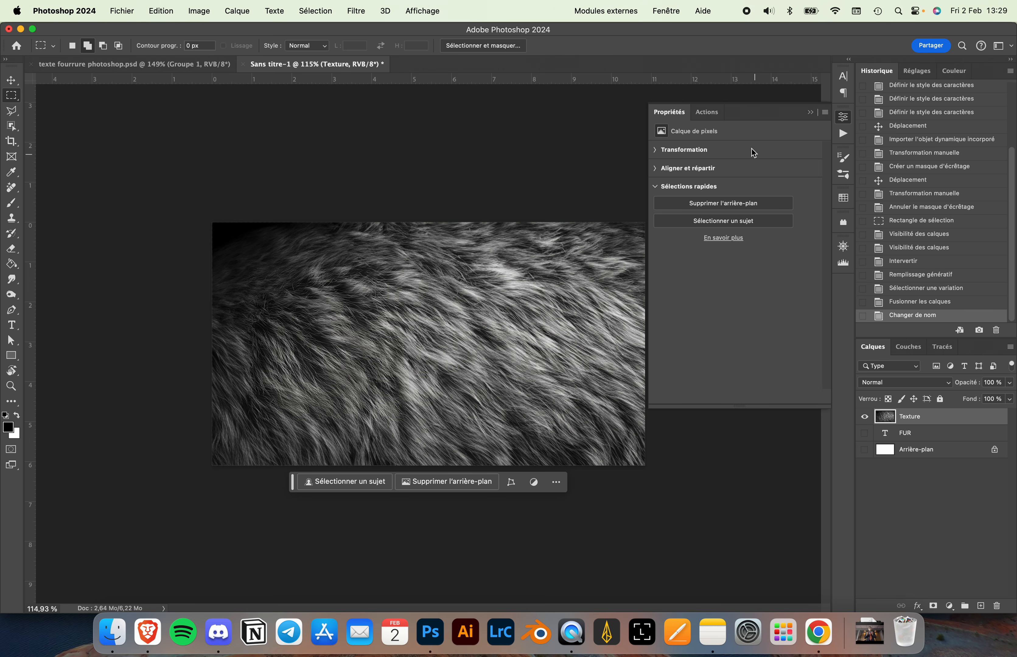
- Show the FUR text and background layers, and clip the Texture layer to the FUR text
{"action": "left_click", "coordinate": [683, 112]}
{"action": "left_click", "coordinate": [863, 433]}
{"action": "left_click", "coordinate": [865, 450]}
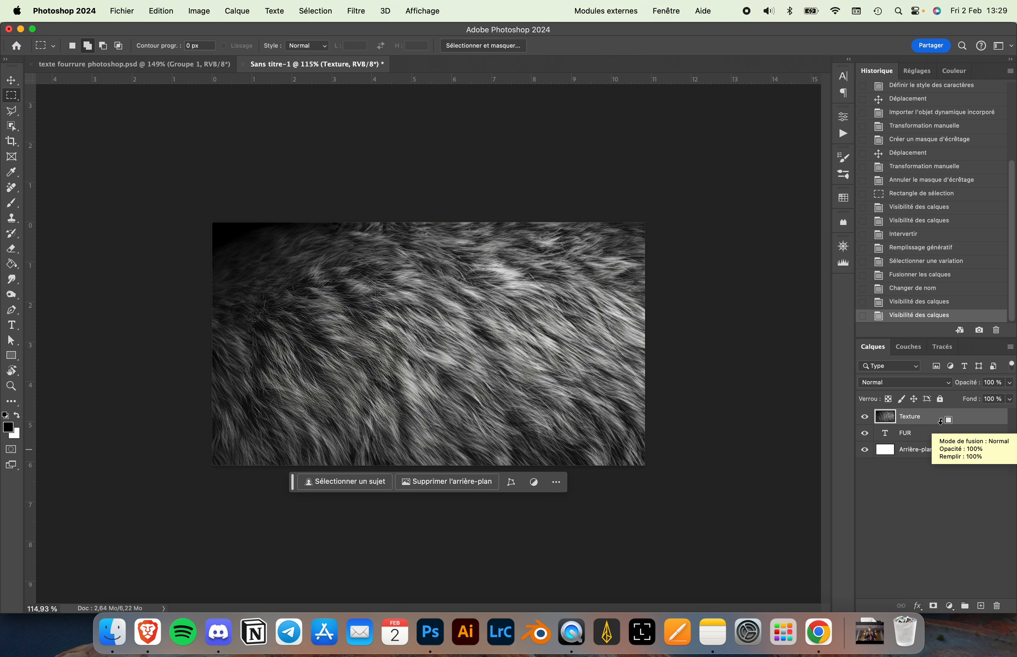
{"action": "left_click", "coordinate": [941, 423], "text": "alt"}
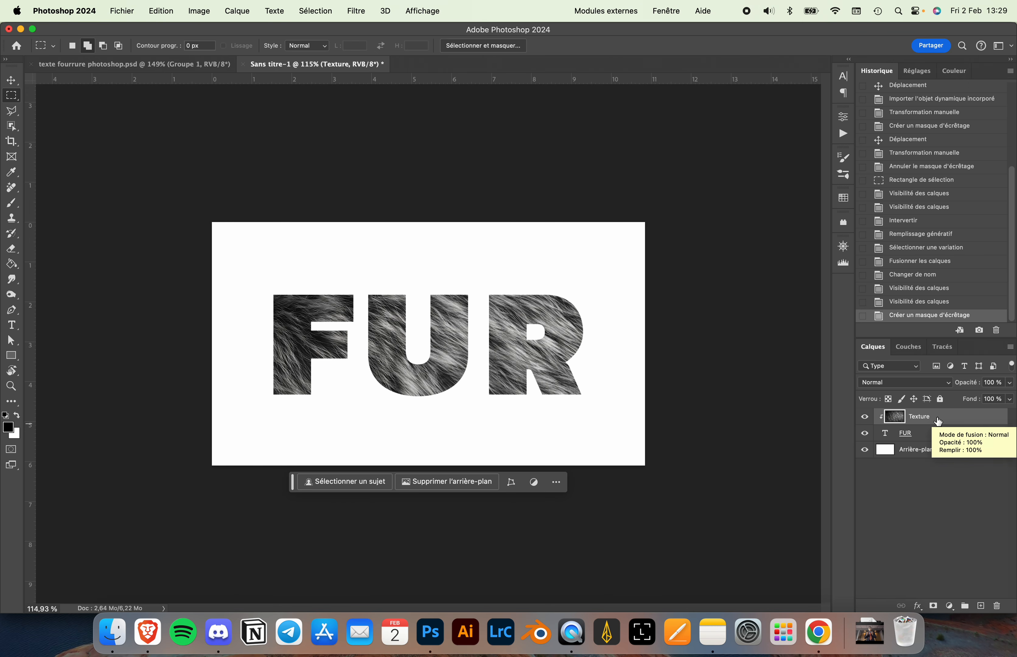
- Convert the Texture layer to a smart object and colorize it purple with Hue/Saturation, using hue 275 and saturation 79
{"action": "right_click", "coordinate": [938, 425]}
{"action": "left_click", "coordinate": [858, 239]}
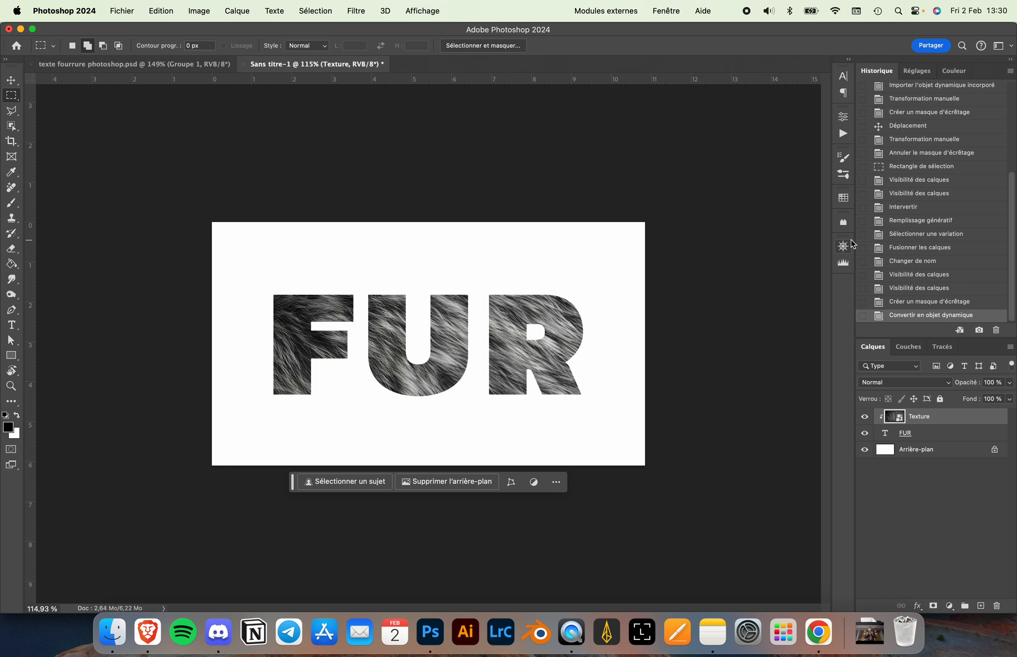
{"action": "left_click", "coordinate": [199, 11]}
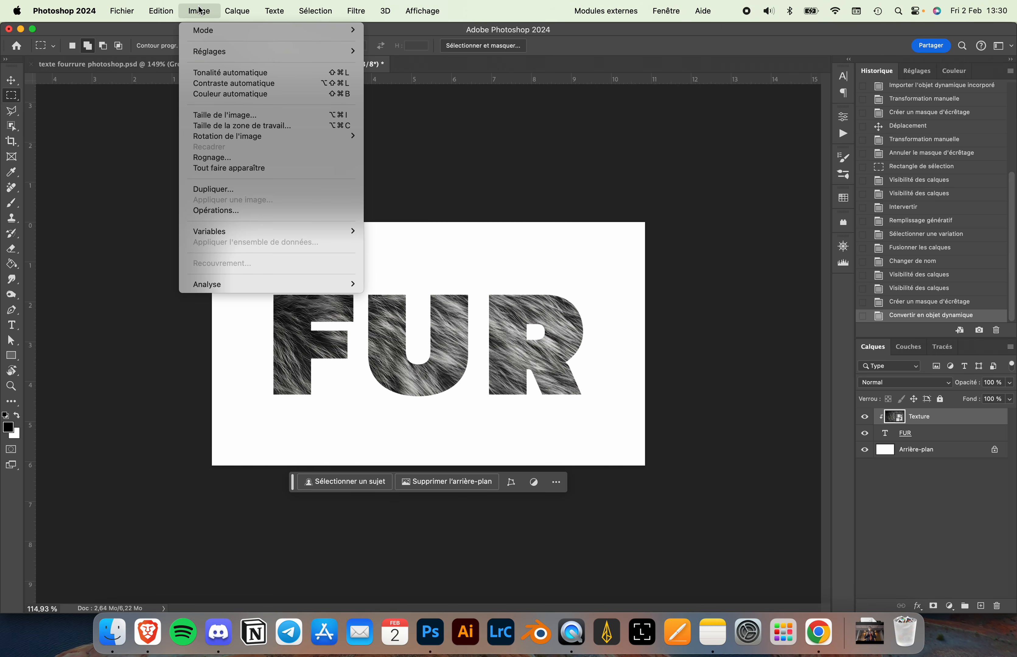
{"action": "mouse_move", "coordinate": [214, 56]}
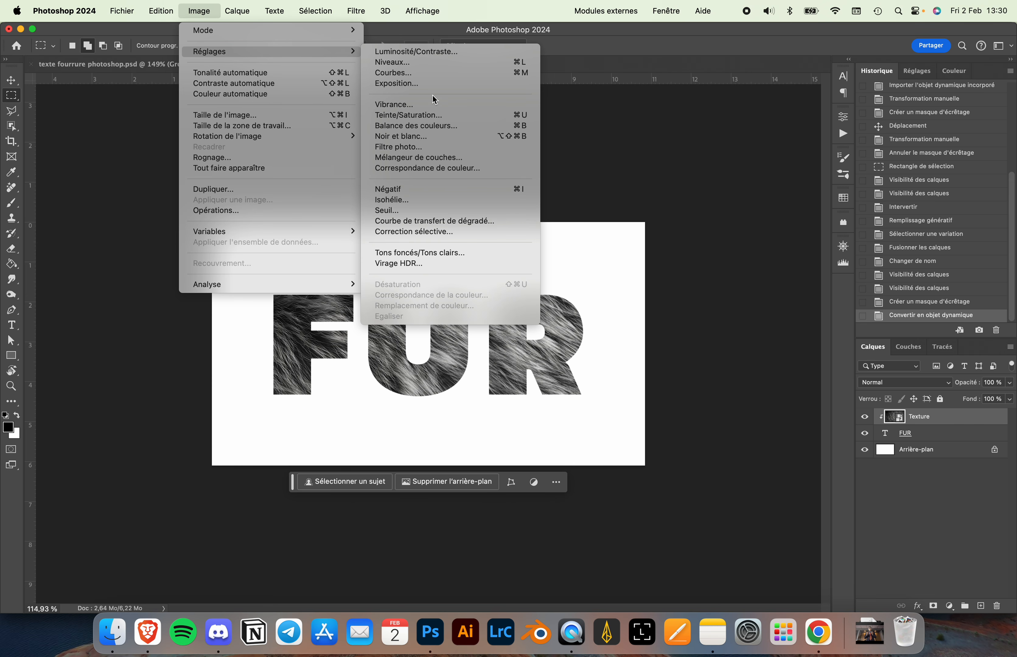
{"action": "left_click", "coordinate": [416, 116]}
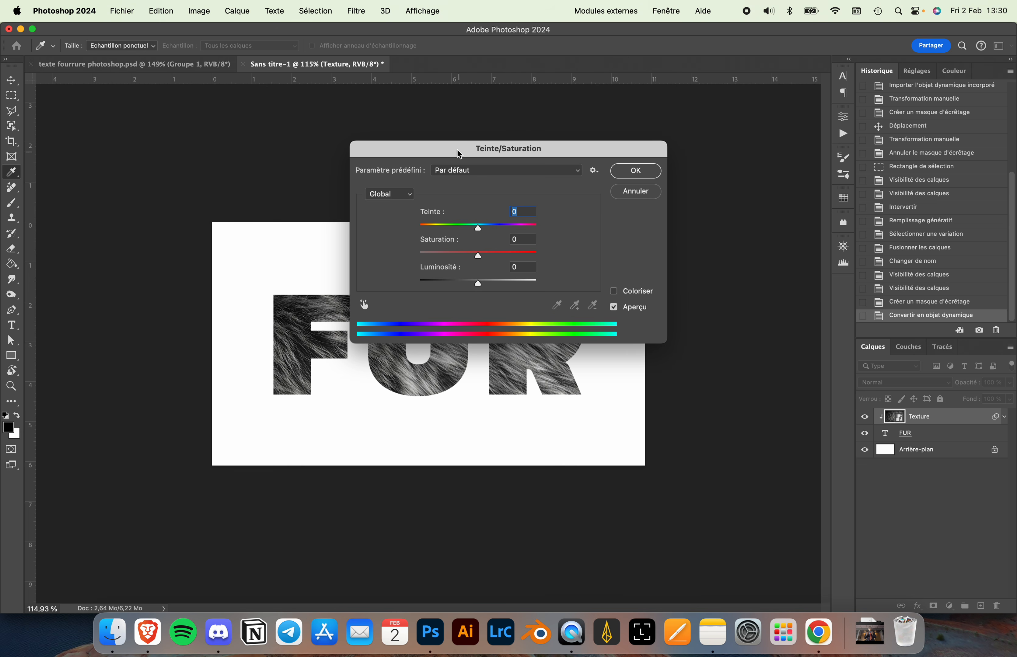
{"action": "left_click_drag", "start_coordinate": [458, 149], "coordinate": [724, 220]}
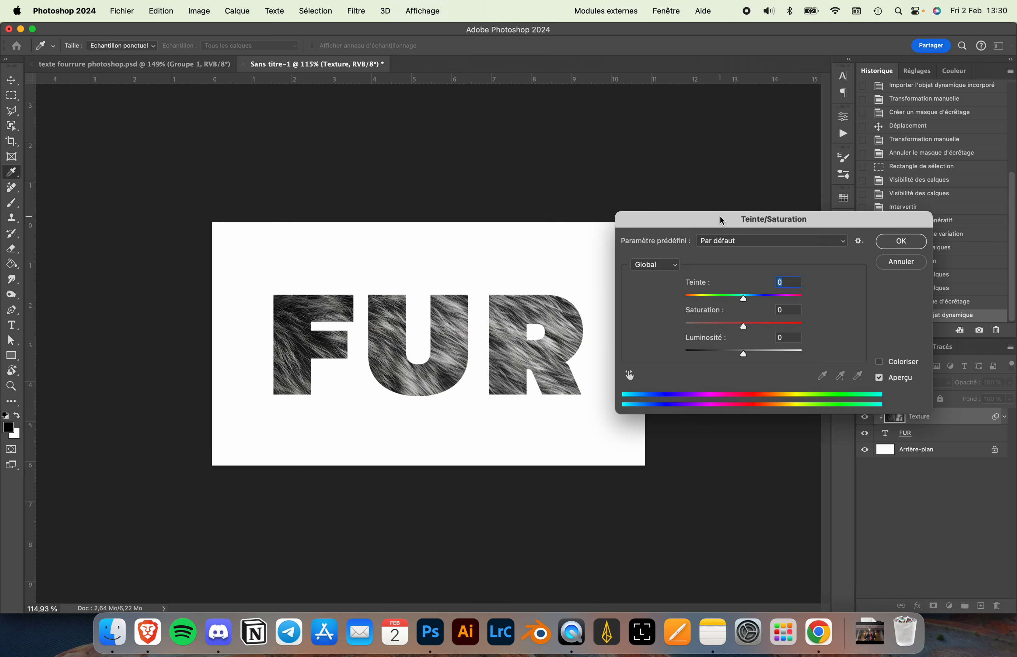
{"action": "left_click", "coordinate": [879, 363]}
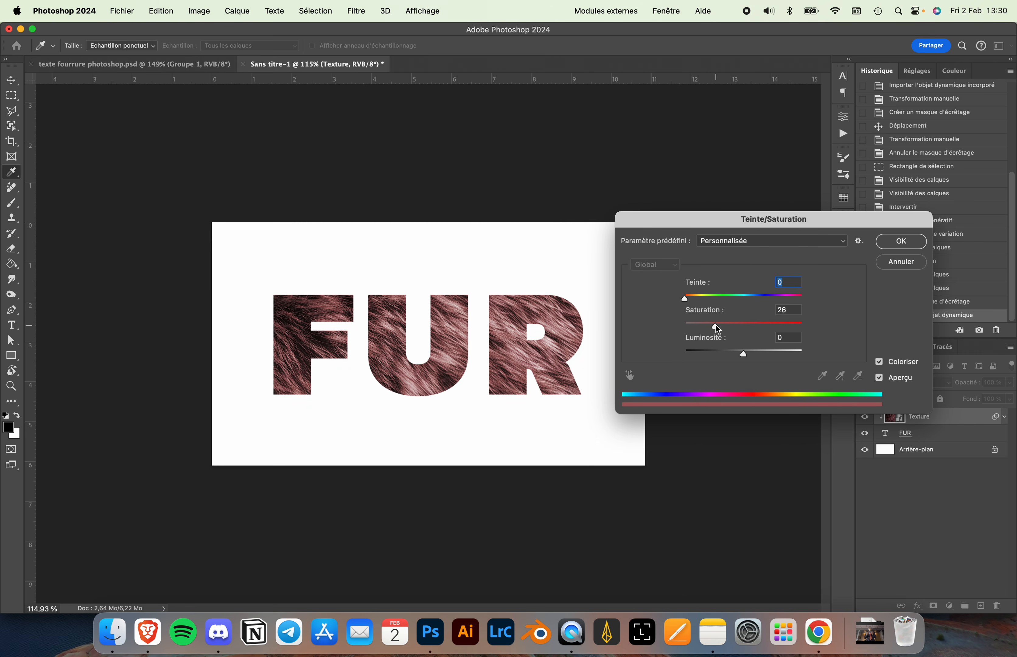
{"action": "left_click_drag", "start_coordinate": [716, 324], "coordinate": [776, 327]}
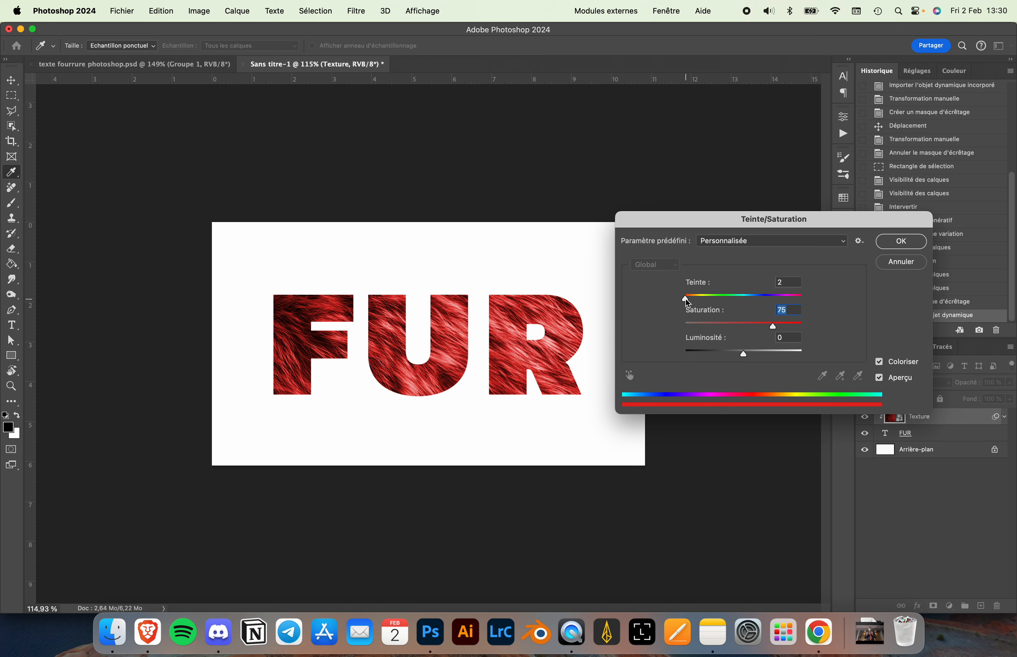
{"action": "left_click_drag", "start_coordinate": [686, 299], "coordinate": [776, 305]}
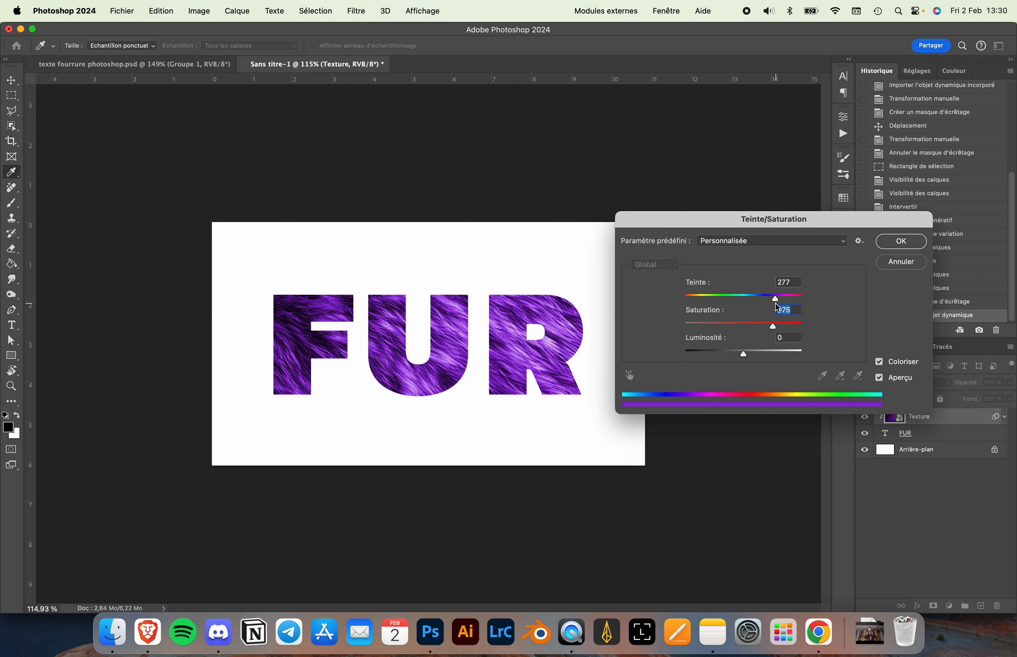
{"action": "key", "text": "shift+Tab"}
{"action": "left_click_drag", "start_coordinate": [774, 326], "coordinate": [777, 327]}
{"action": "left_click", "coordinate": [906, 245]}
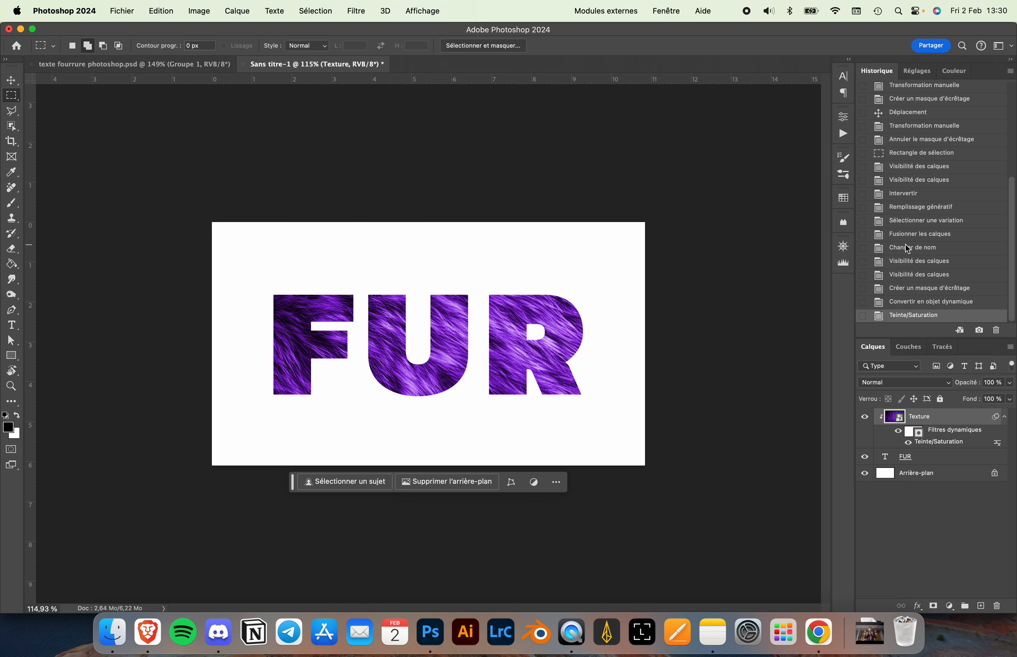
- Reopen the Texture layer's Hue/Saturation smart filter and accept its settings
{"action": "double_click", "coordinate": [937, 443]}
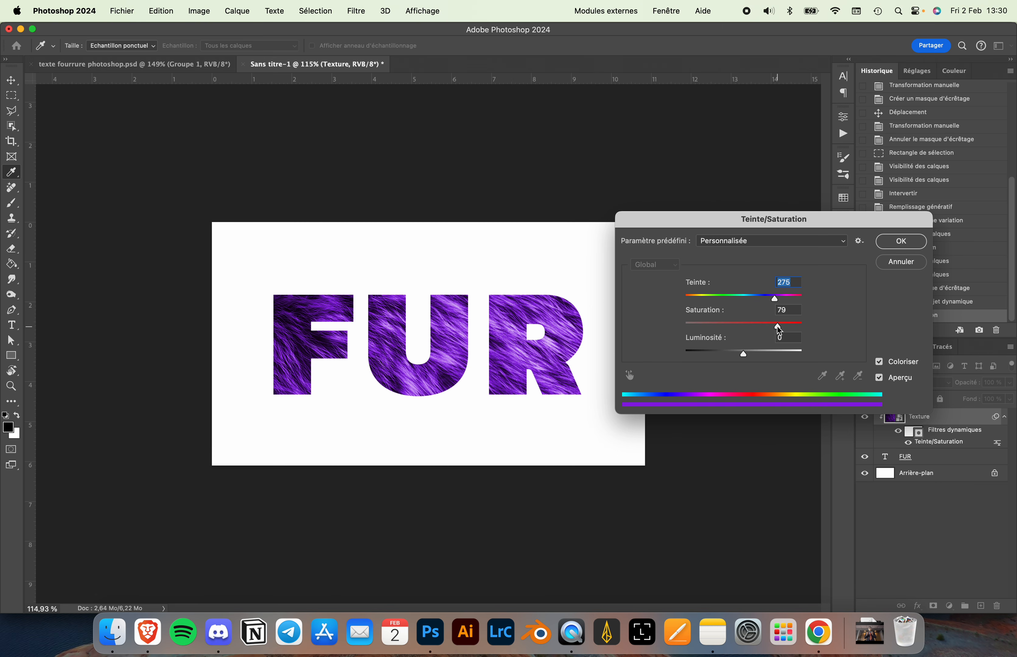
{"action": "key", "text": "Tab"}
{"action": "left_click", "coordinate": [902, 242]}
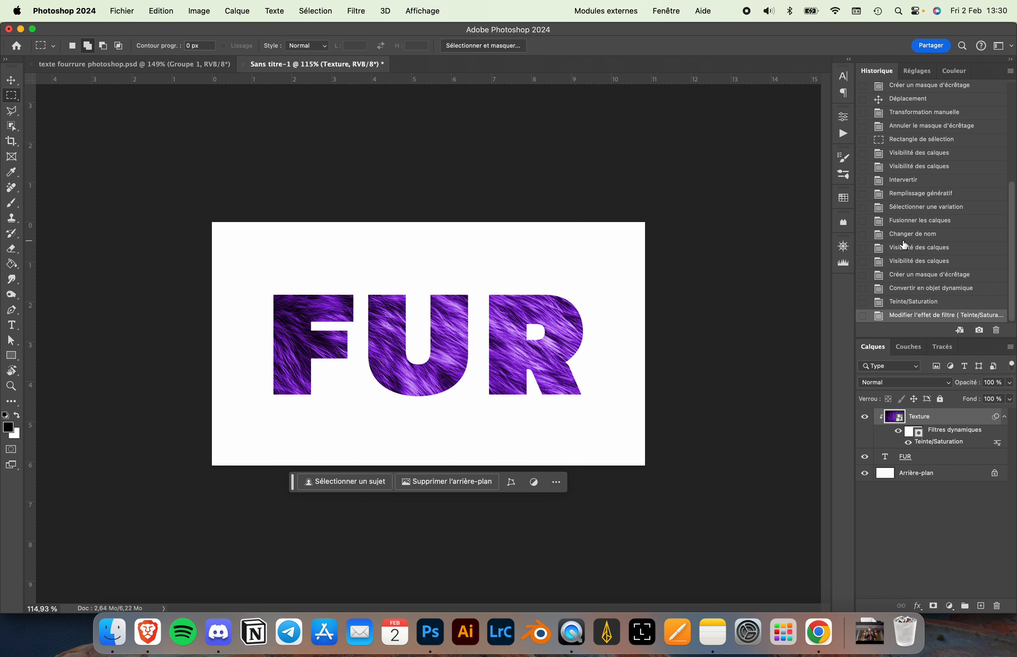
- Create a new 500 x 500 px document at 300 pixels per inch with a white background
{"action": "left_click", "coordinate": [926, 462]}
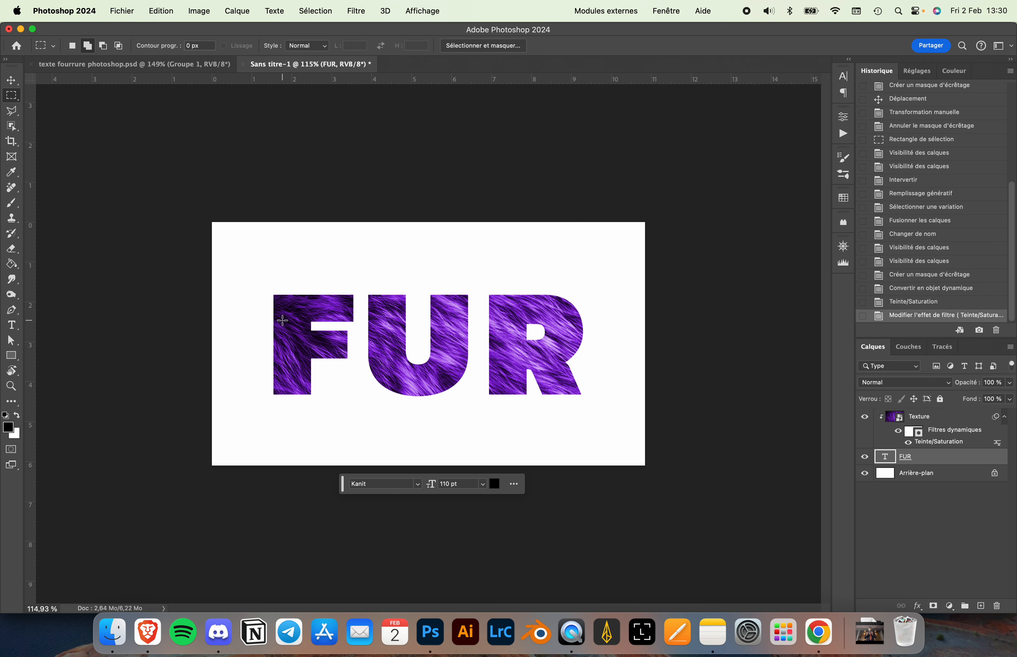
{"action": "left_click", "coordinate": [121, 7]}
{"action": "left_click", "coordinate": [130, 30]}
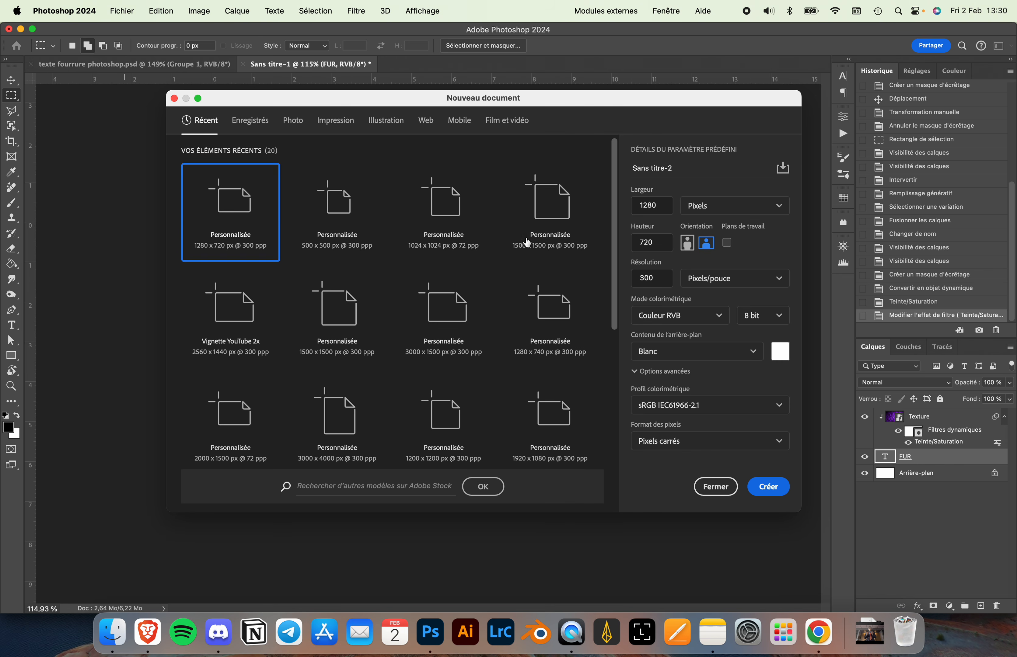
{"action": "double_click", "coordinate": [652, 200]}
{"action": "type", "text": "500"}
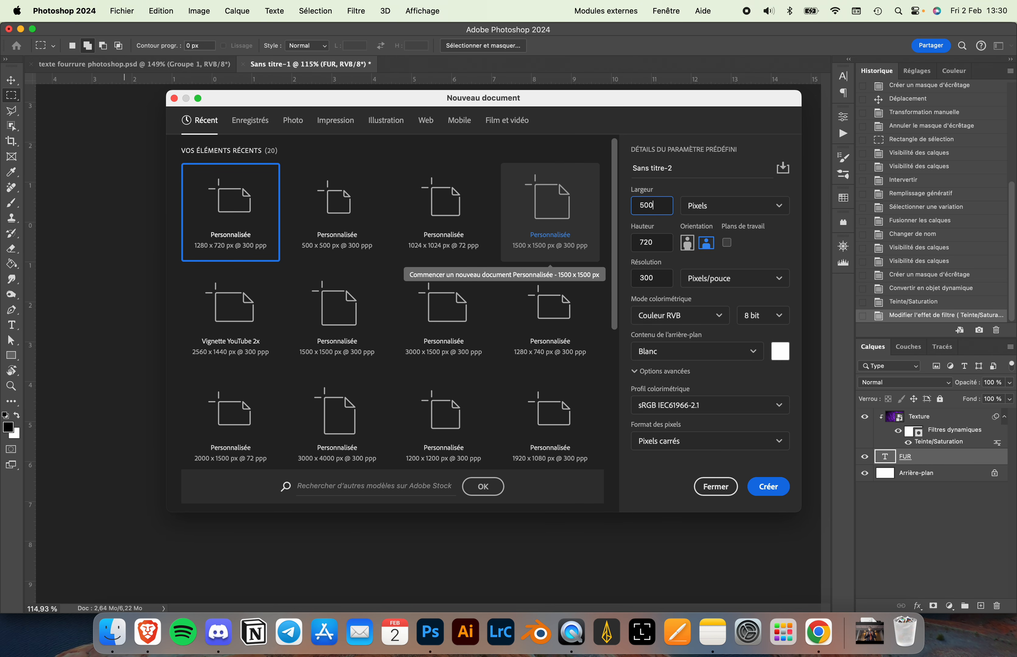
{"action": "double_click", "coordinate": [662, 242]}
{"action": "type", "text": "500"}
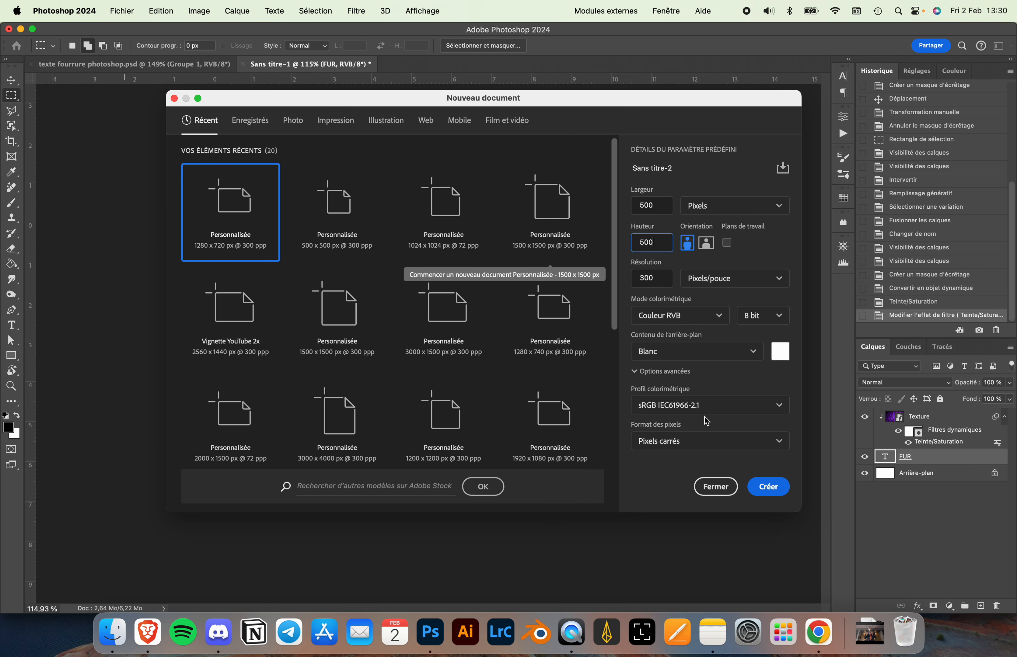
{"action": "left_click", "coordinate": [773, 492]}
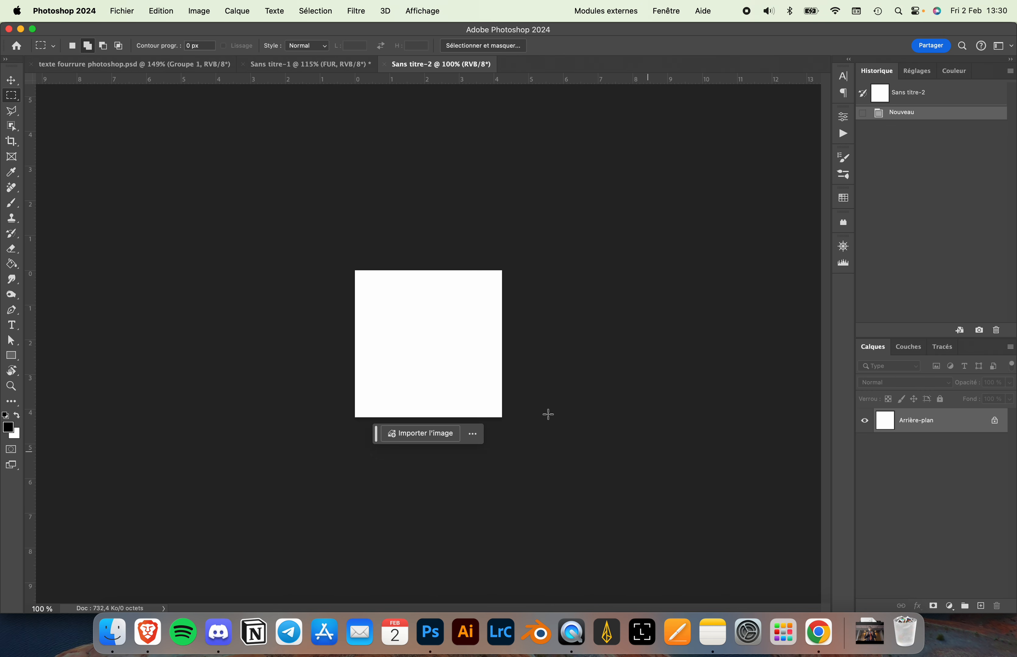
- Set the Pen tool to Shape mode with a black 000000 fill and no stroke
{"action": "scroll", "coordinate": [243, 312], "scroll_direction": "up", "scroll_amount": 5}
{"action": "left_click", "coordinate": [11, 311]}
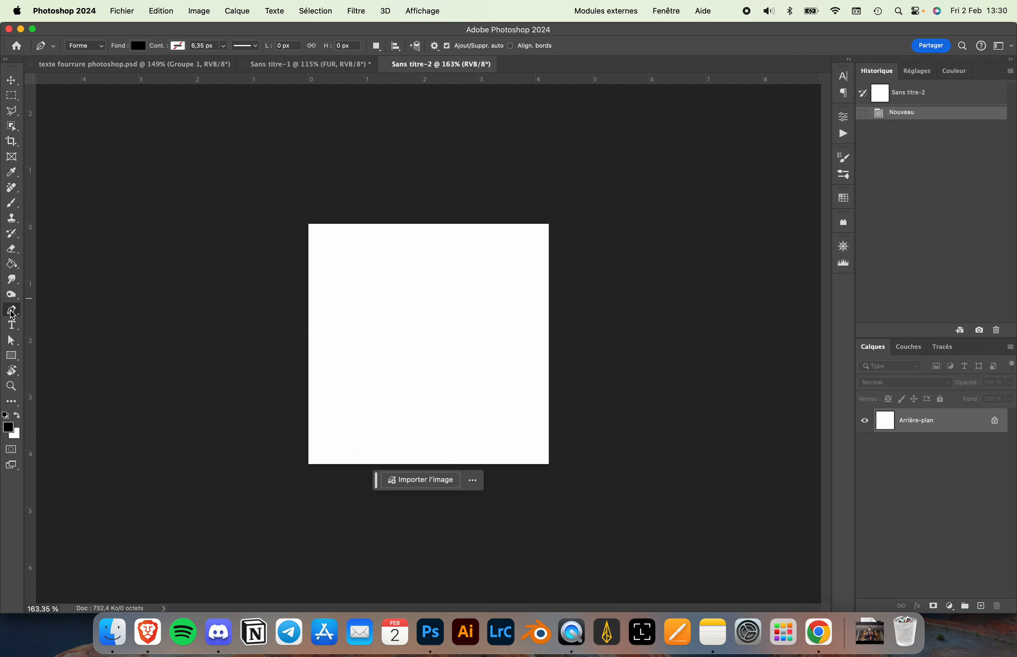
{"action": "left_click", "coordinate": [77, 309]}
{"action": "left_click", "coordinate": [95, 46]}
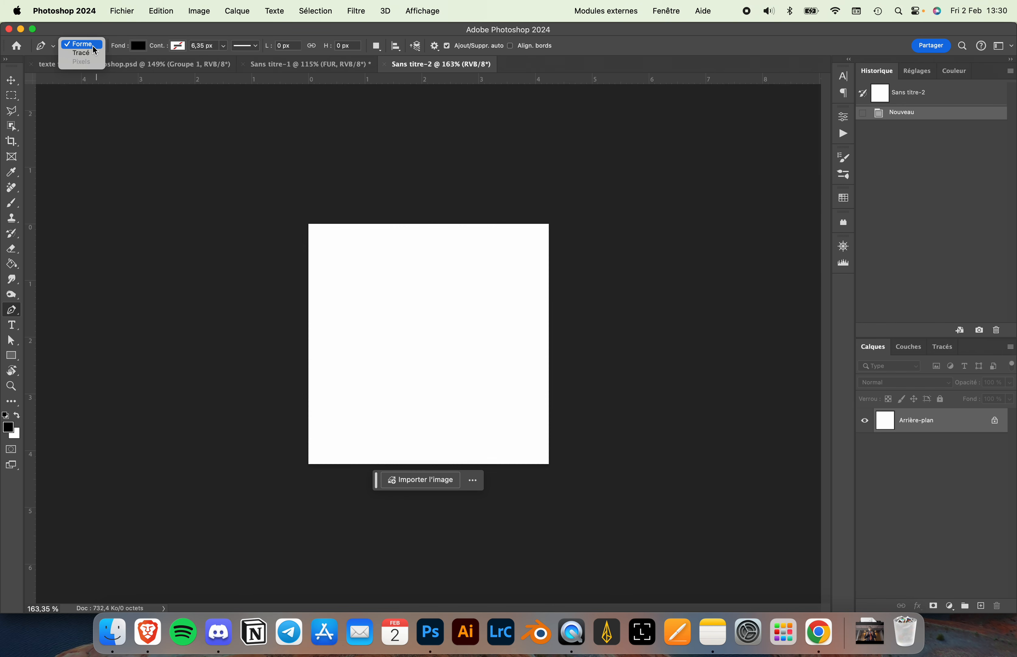
{"action": "left_click", "coordinate": [81, 45]}
{"action": "left_click", "coordinate": [178, 47]}
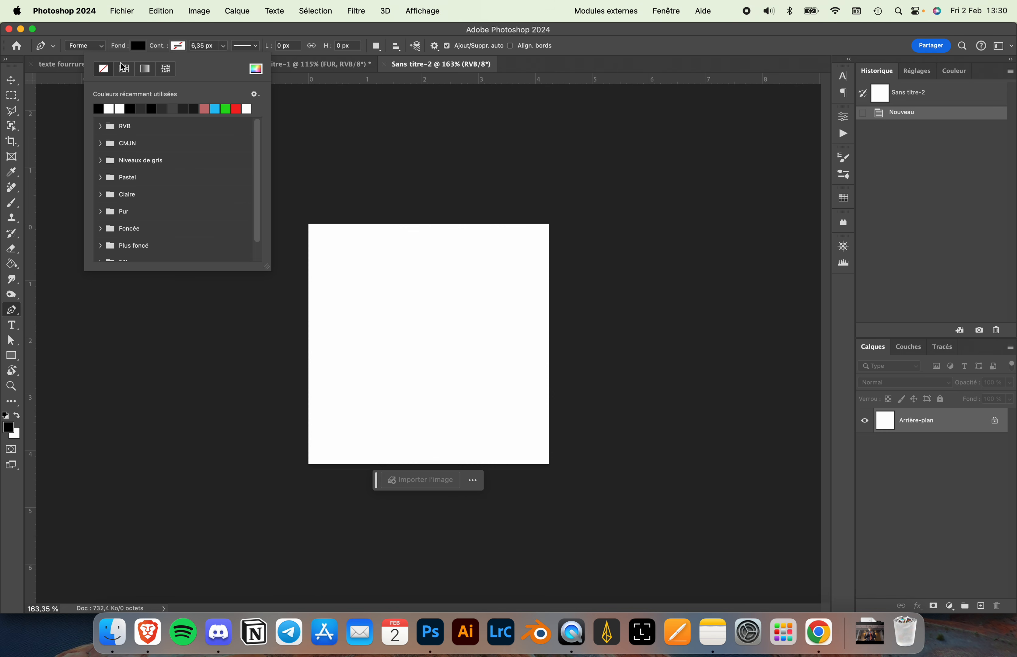
{"action": "left_click", "coordinate": [140, 46]}
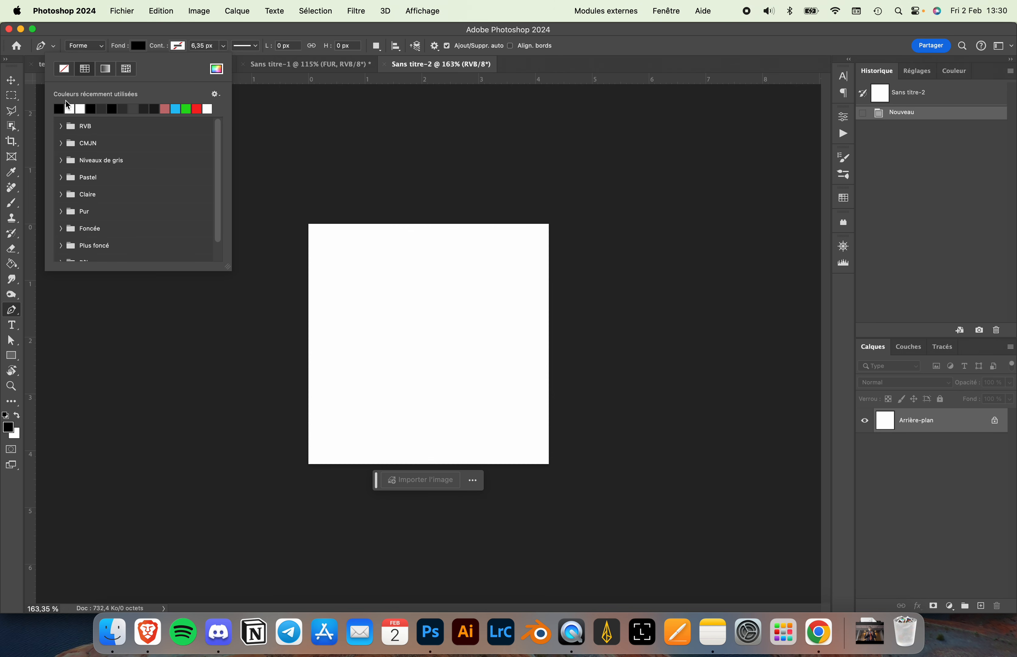
{"action": "left_click", "coordinate": [217, 69]}
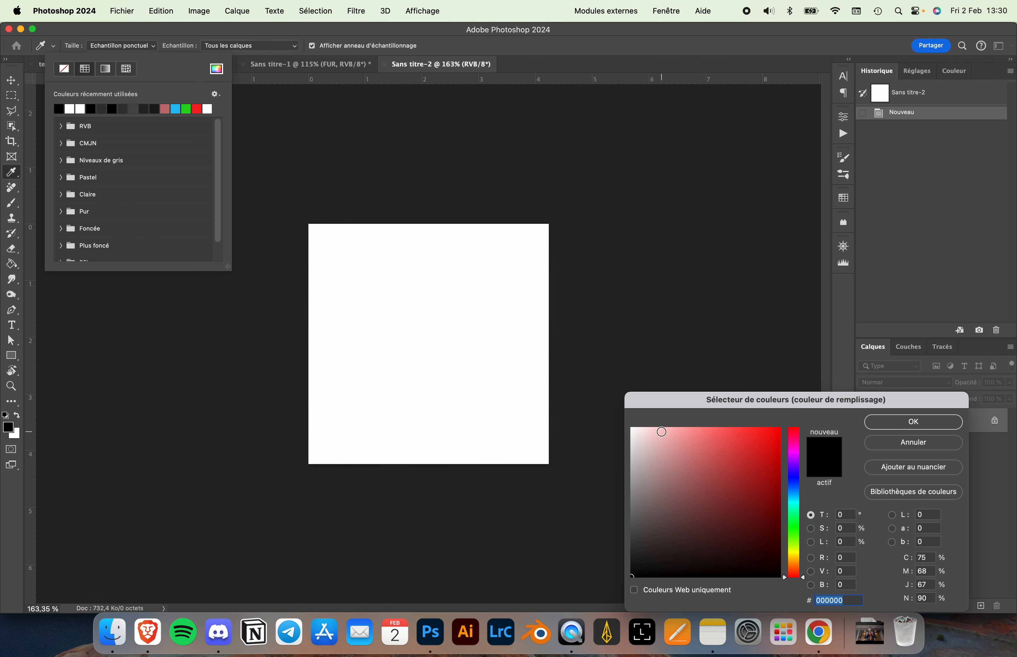
{"action": "left_click", "coordinate": [904, 421]}
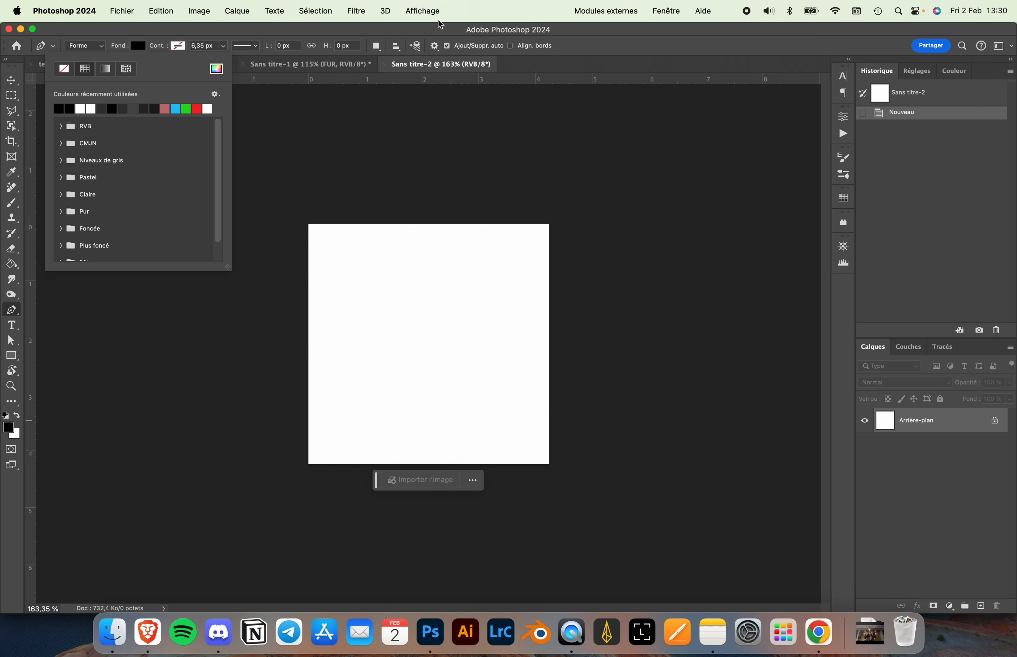
{"action": "left_click", "coordinate": [415, 31]}
- Draw a thin, closed, curved hair strand tapered at both ends, about 222 x 270 px, diagonally across the canvas
{"action": "left_click", "coordinate": [471, 265]}
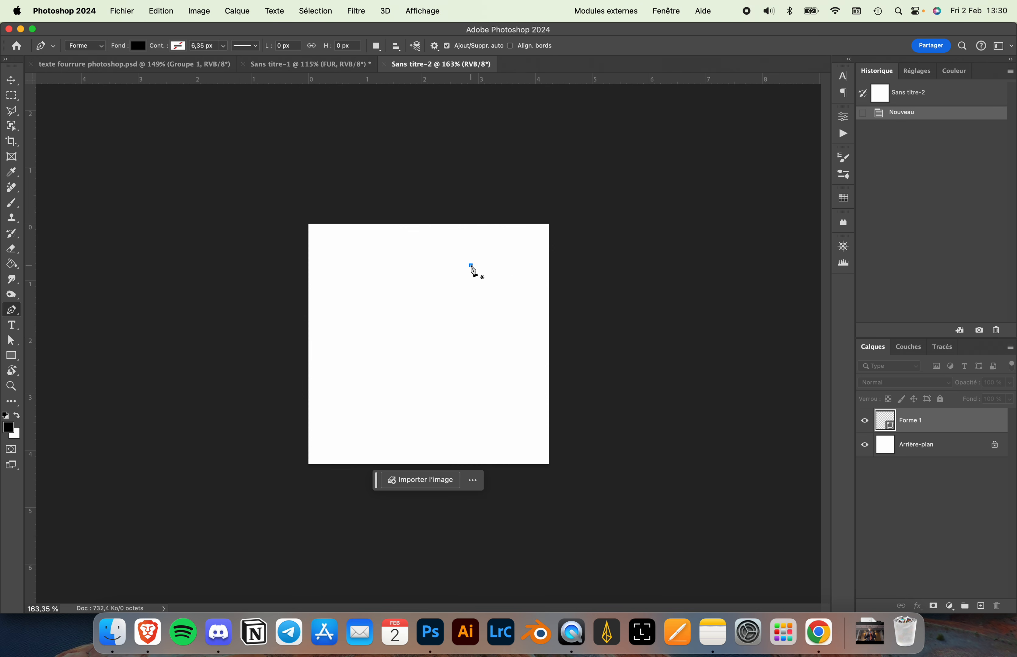
{"action": "left_click_drag", "start_coordinate": [364, 395], "coordinate": [282, 433]}
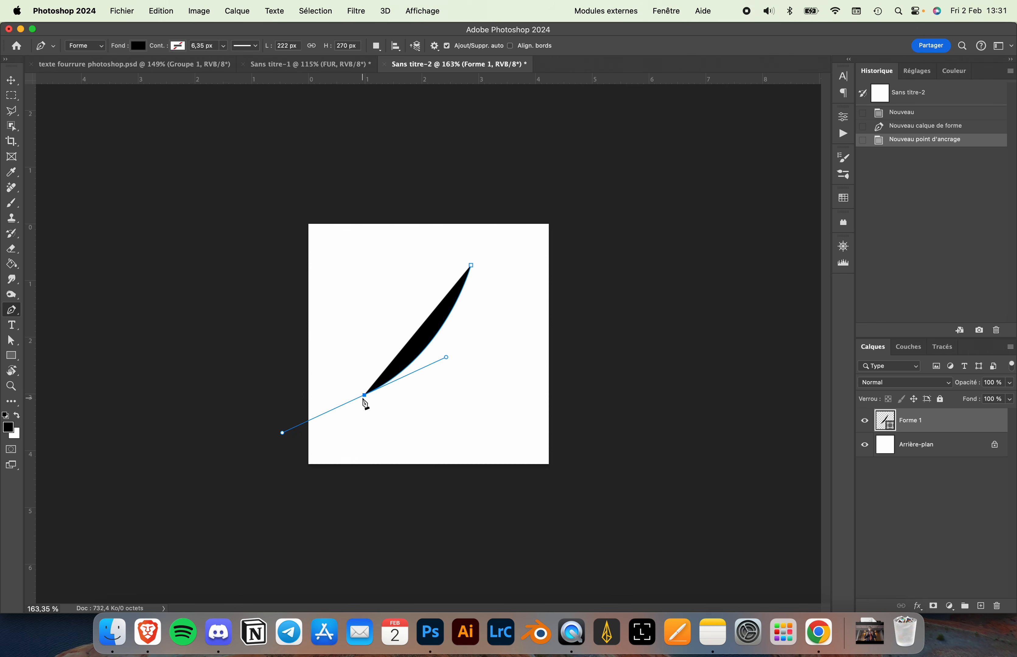
{"action": "left_click", "coordinate": [365, 397]}
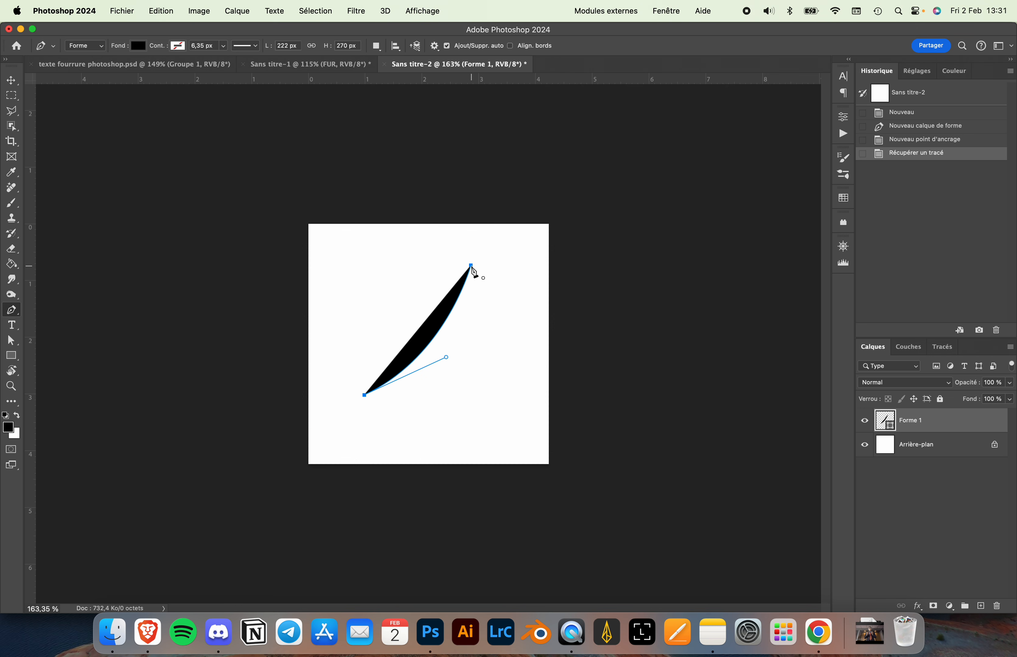
{"action": "left_click_drag", "start_coordinate": [472, 268], "coordinate": [497, 167]}
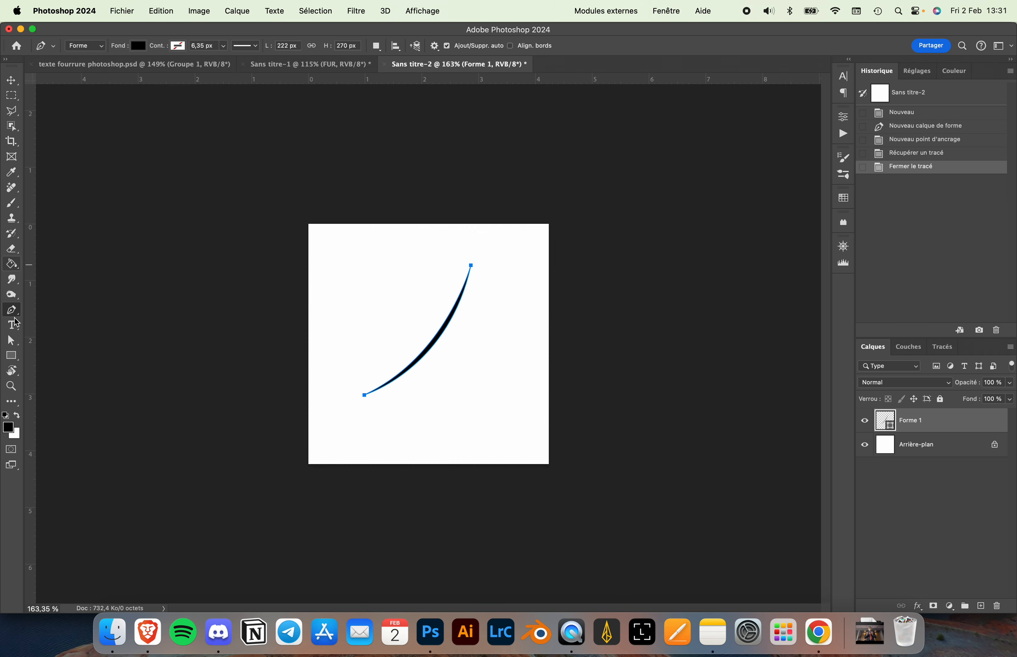
- Adjust the curve handles at the strand's end points to make its middle thicker
{"action": "left_click_drag", "start_coordinate": [12, 342], "coordinate": [50, 356]}
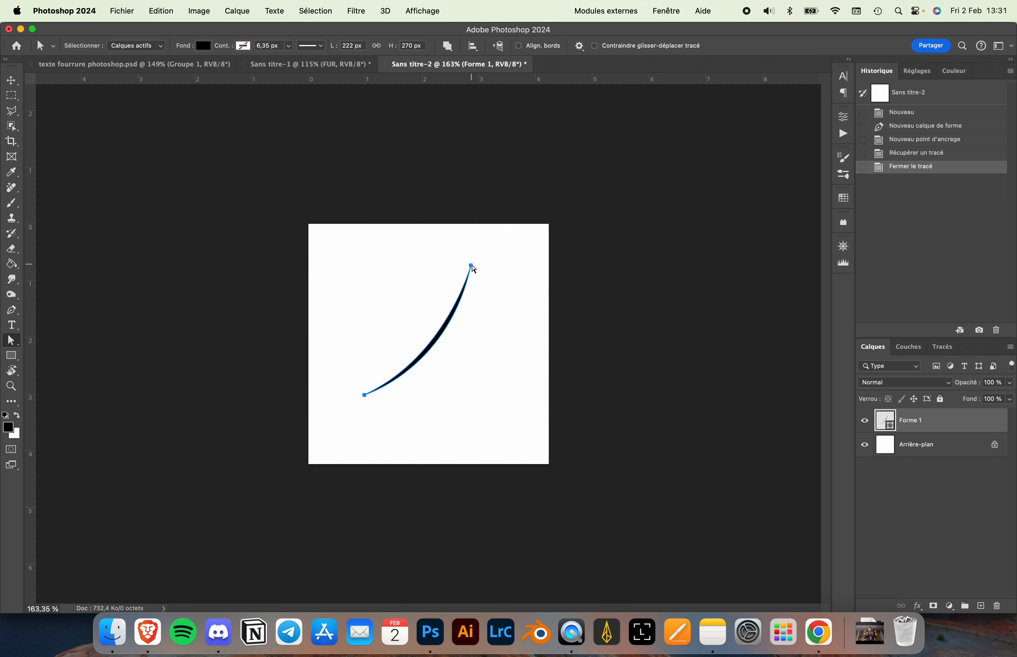
{"action": "left_click_drag", "start_coordinate": [472, 266], "coordinate": [472, 269]}
{"action": "left_click_drag", "start_coordinate": [451, 374], "coordinate": [449, 357]}
{"action": "left_click", "coordinate": [366, 396]}
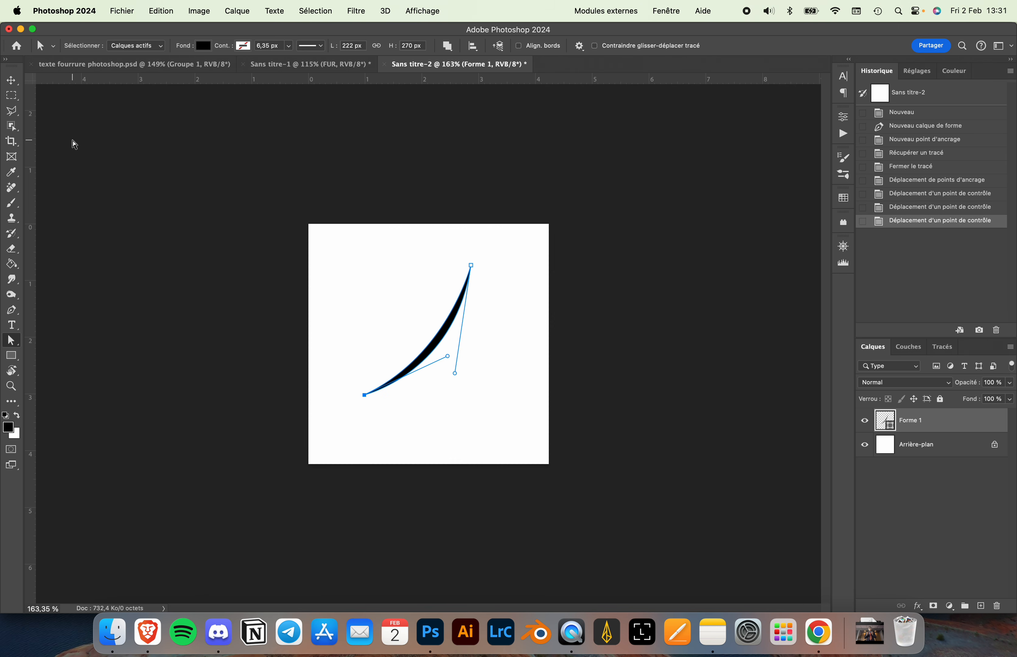
- Duplicate the hair strand, then rotate and move the copy so it crosses the original in an X
{"action": "left_click", "coordinate": [13, 86]}
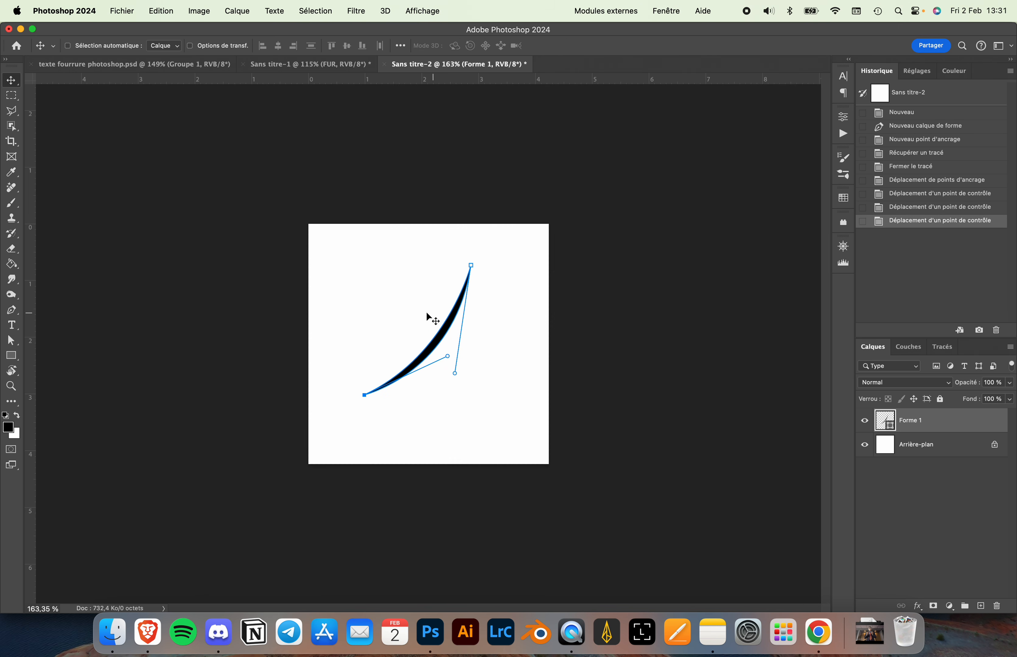
{"action": "left_click_drag", "start_coordinate": [406, 317], "coordinate": [417, 319]}
{"action": "key", "text": "super+j"}
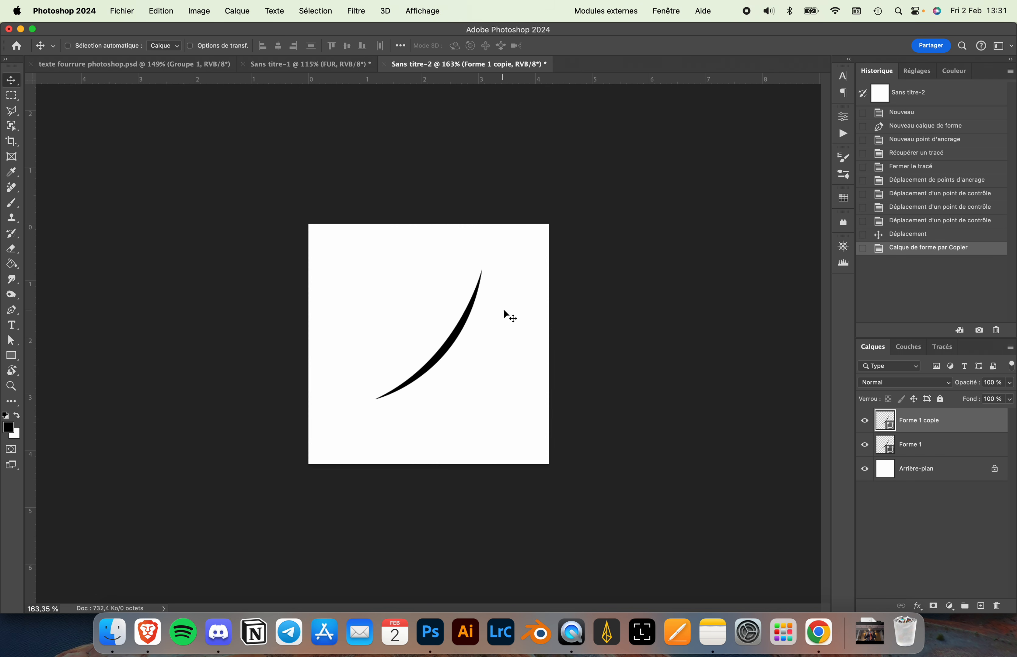
{"action": "left_click_drag", "start_coordinate": [506, 316], "coordinate": [484, 315]}
{"action": "key", "text": "super+t"}
{"action": "left_click_drag", "start_coordinate": [502, 236], "coordinate": [347, 236]}
{"action": "key", "text": "Return"}
{"action": "left_click_drag", "start_coordinate": [413, 292], "coordinate": [436, 306]}
- Duplicate the original strand, then rotate and enlarge the copy so it lies nearly horizontal through the crossing point
{"action": "left_click", "coordinate": [917, 454]}
{"action": "left_click_drag", "start_coordinate": [543, 286], "coordinate": [534, 286]}
{"action": "key", "text": "super+j"}
{"action": "left_click_drag", "start_coordinate": [457, 320], "coordinate": [466, 319]}
{"action": "key", "text": "super+t"}
{"action": "left_click_drag", "start_coordinate": [492, 227], "coordinate": [553, 330]}
{"action": "left_click_drag", "start_coordinate": [457, 382], "coordinate": [438, 362]}
{"action": "key", "text": "Return"}
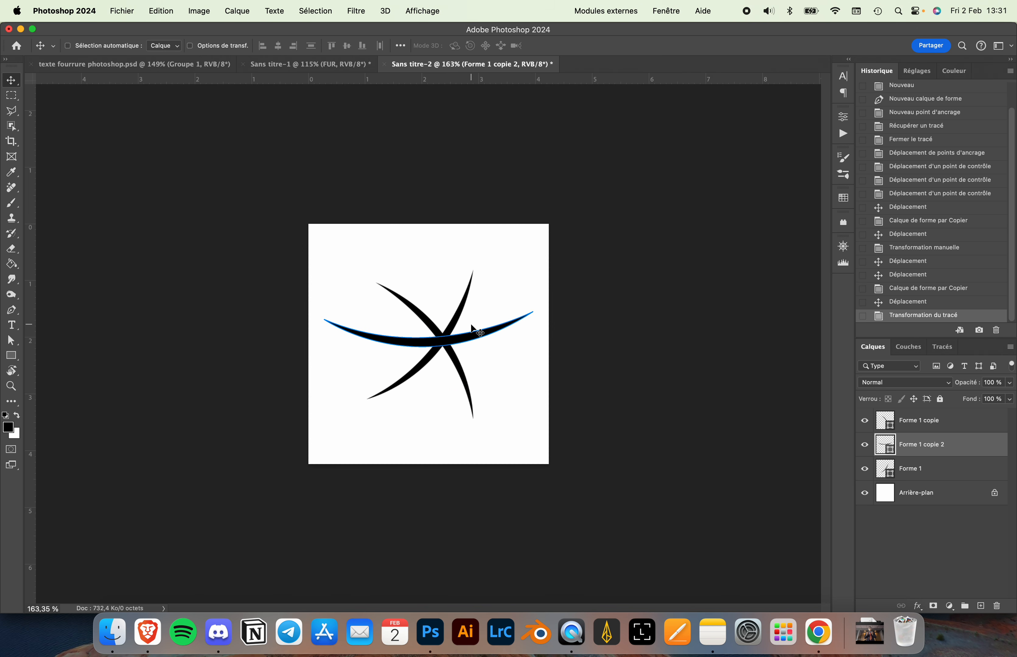
- Duplicate the horizontal strand just above itself and flip the copy both horizontally and vertically
{"action": "left_click_drag", "start_coordinate": [477, 333], "coordinate": [476, 291]}
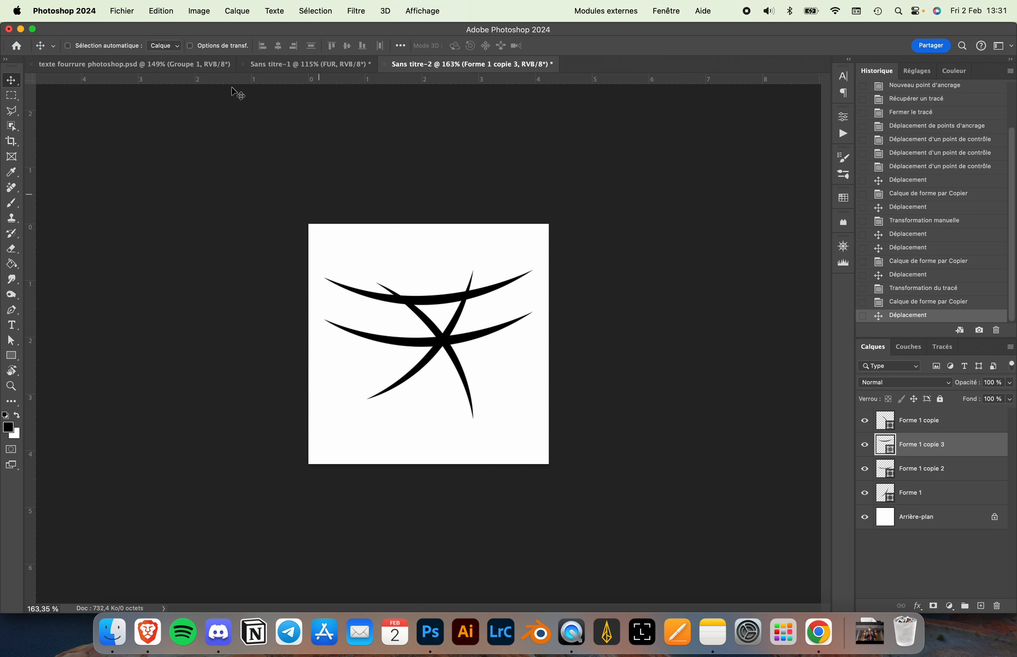
{"action": "left_click", "coordinate": [155, 6]}
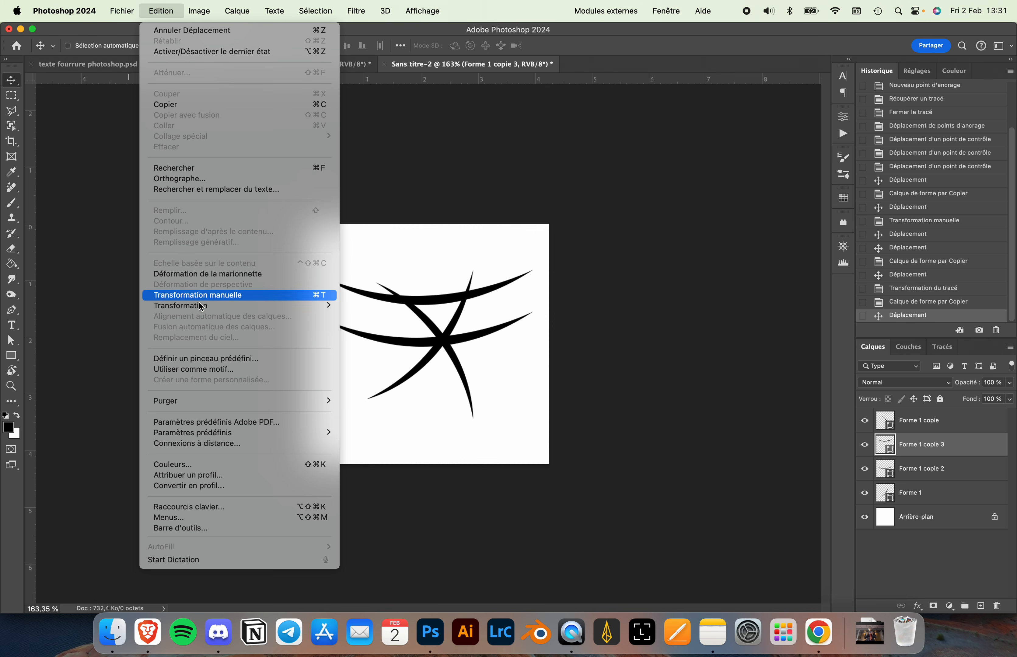
{"action": "mouse_move", "coordinate": [202, 307]}
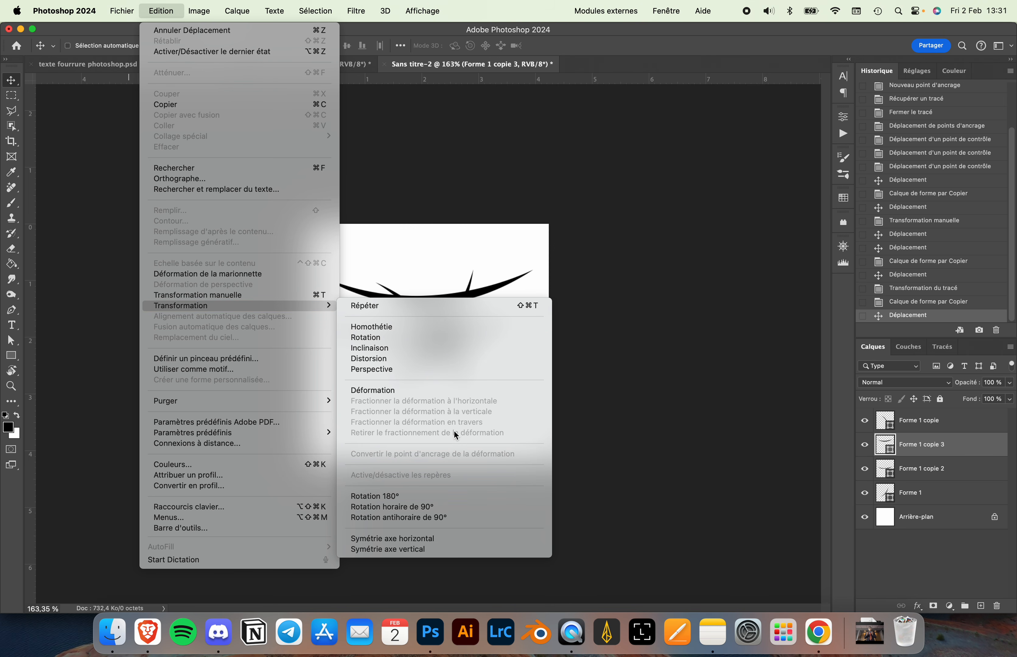
{"action": "left_click", "coordinate": [406, 540]}
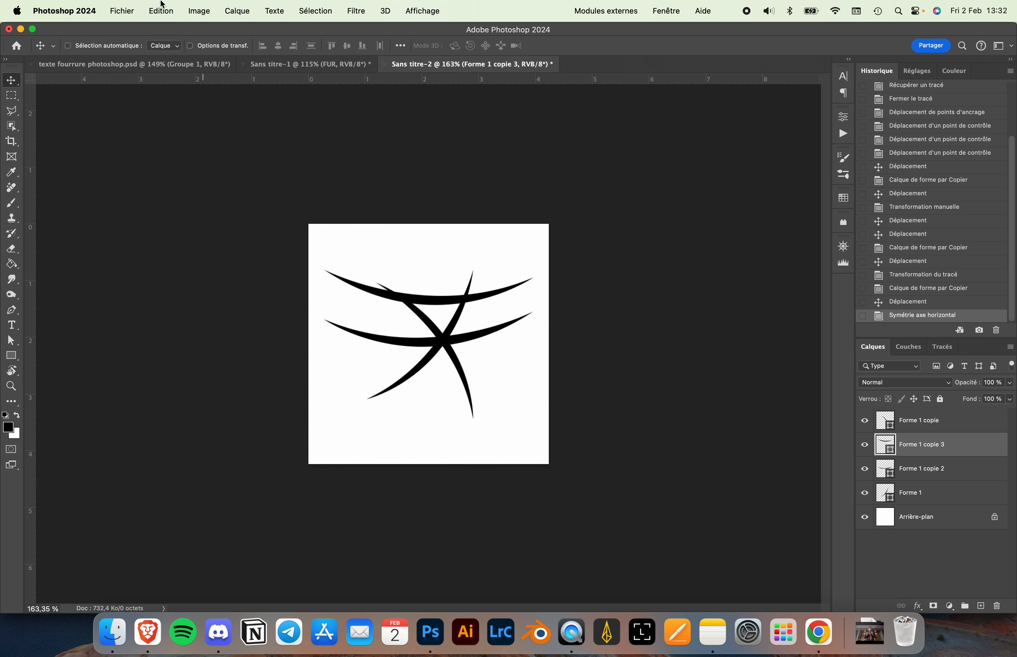
{"action": "left_click", "coordinate": [161, 10]}
{"action": "mouse_move", "coordinate": [259, 307]}
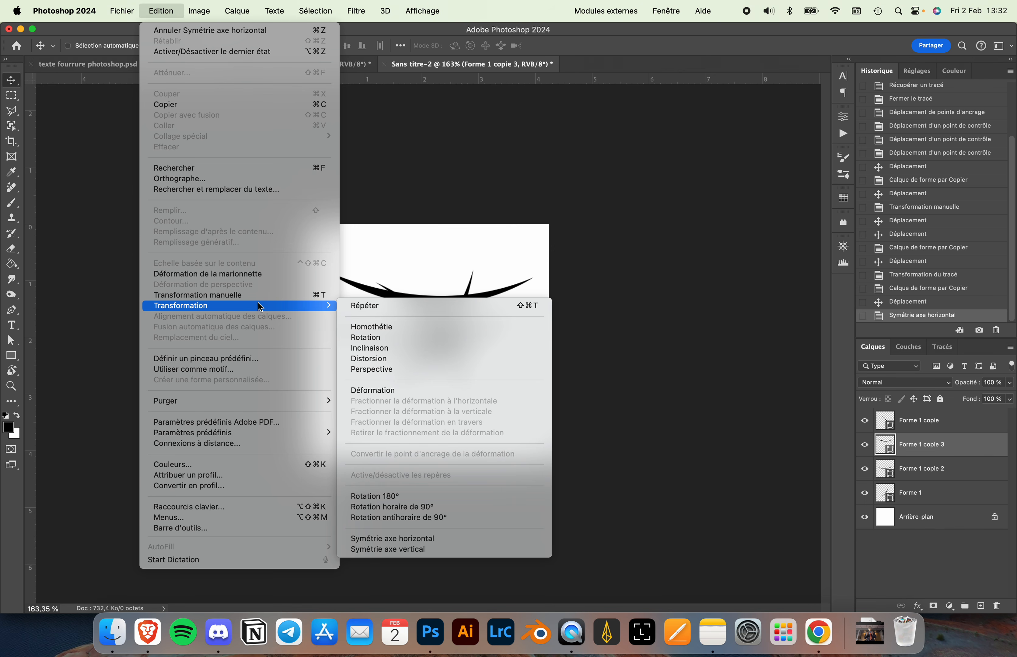
{"action": "left_click", "coordinate": [423, 551]}
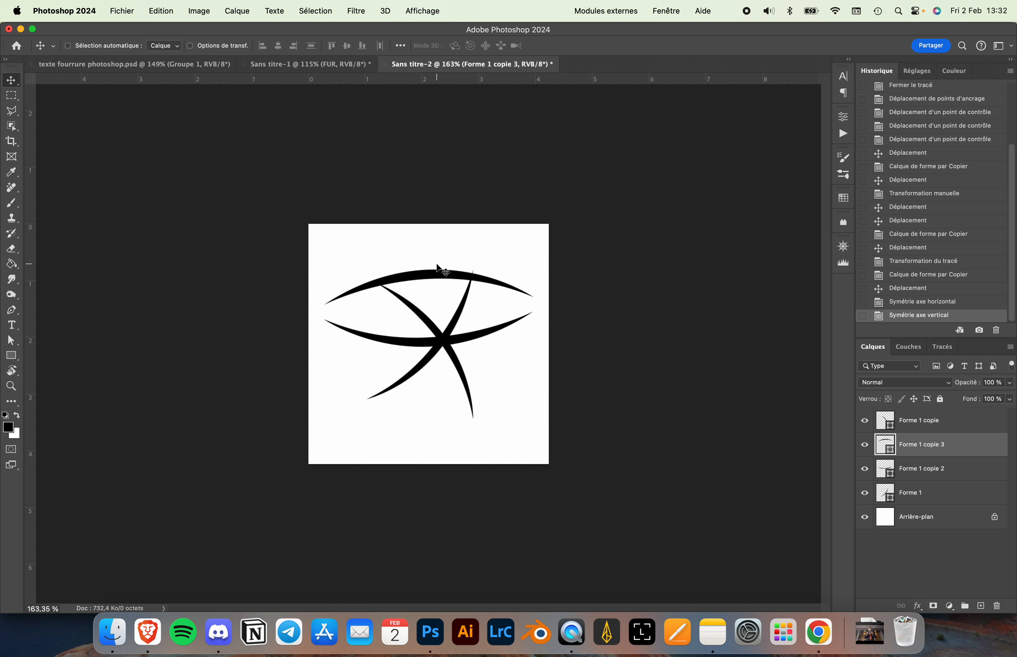
- Rotate the flipped strand about -90° to near vertical, scale it down, and place it through the crossing point
{"action": "left_click_drag", "start_coordinate": [443, 272], "coordinate": [452, 337]}
{"action": "key", "text": "super+t"}
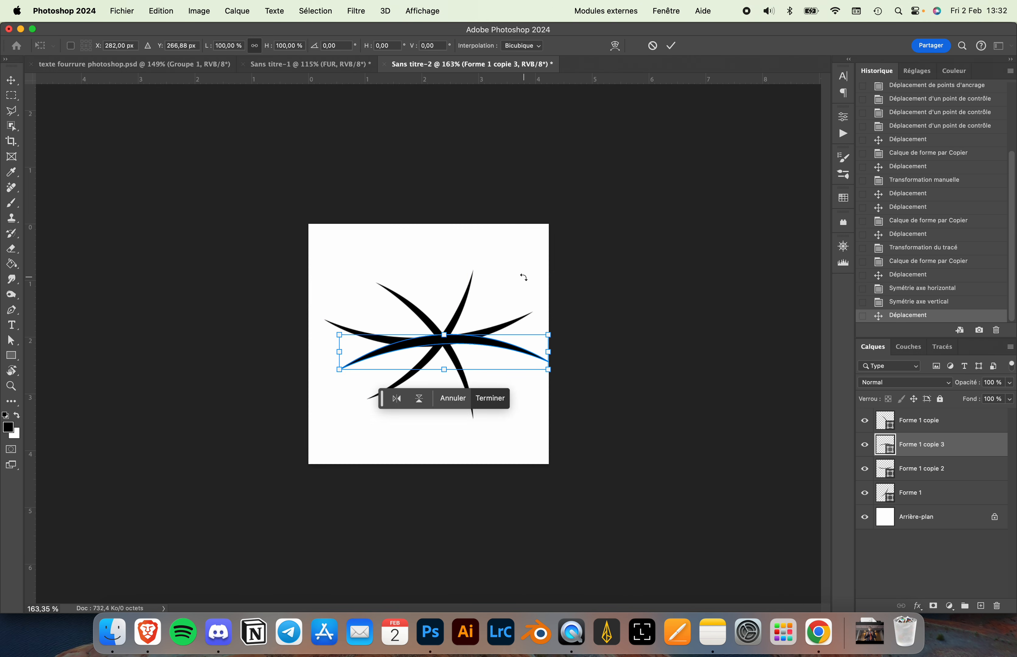
{"action": "left_click_drag", "start_coordinate": [523, 279], "coordinate": [391, 293]}
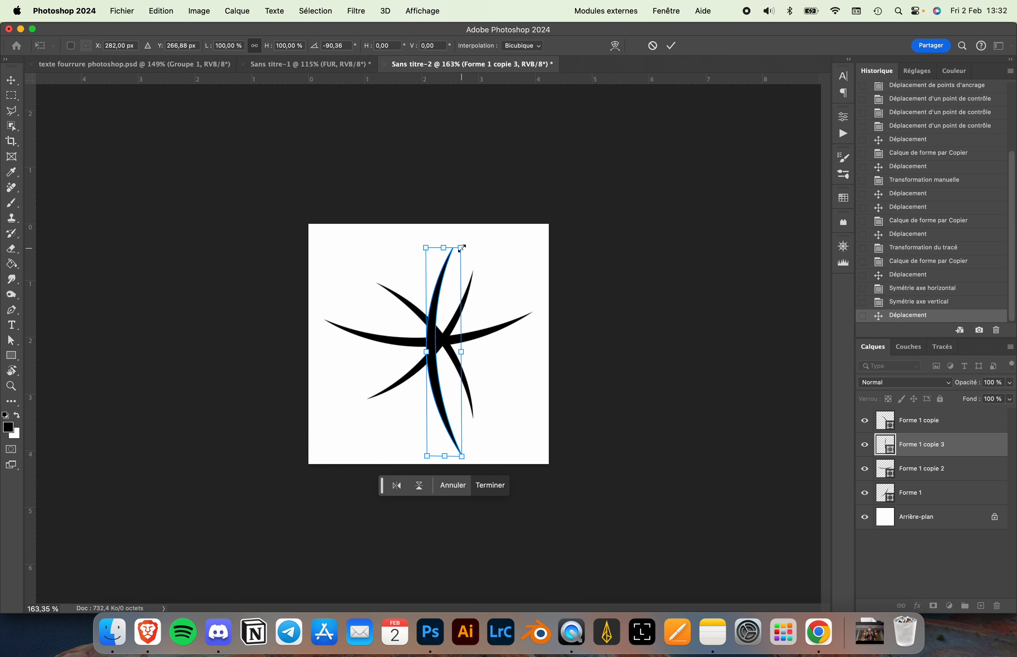
{"action": "left_click_drag", "start_coordinate": [462, 248], "coordinate": [455, 283]}
{"action": "left_click_drag", "start_coordinate": [451, 329], "coordinate": [460, 302]}
{"action": "key", "text": "Return"}
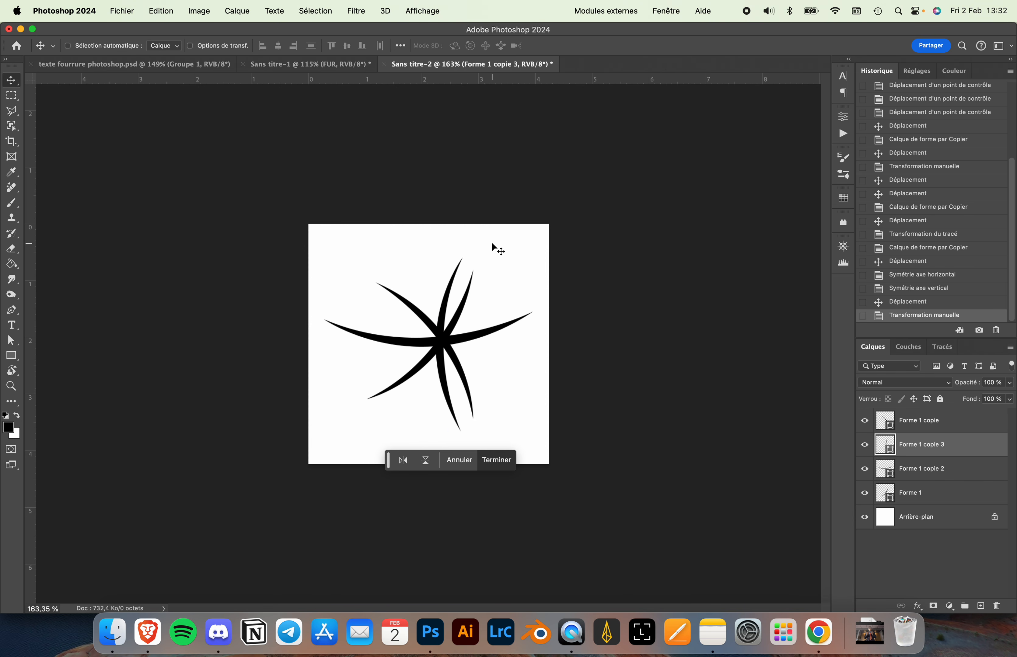
- Duplicate the near-vertical strand with a rotation of about -66° through the centre, and shift the Forme 1 copie strand slightly down
{"action": "key", "text": "super+j"}
{"action": "left_click_drag", "start_coordinate": [437, 224], "coordinate": [315, 267]}
{"action": "key", "text": "super+t"}
{"action": "left_click_drag", "start_coordinate": [487, 315], "coordinate": [490, 276]}
{"action": "left_click_drag", "start_coordinate": [385, 360], "coordinate": [398, 322]}
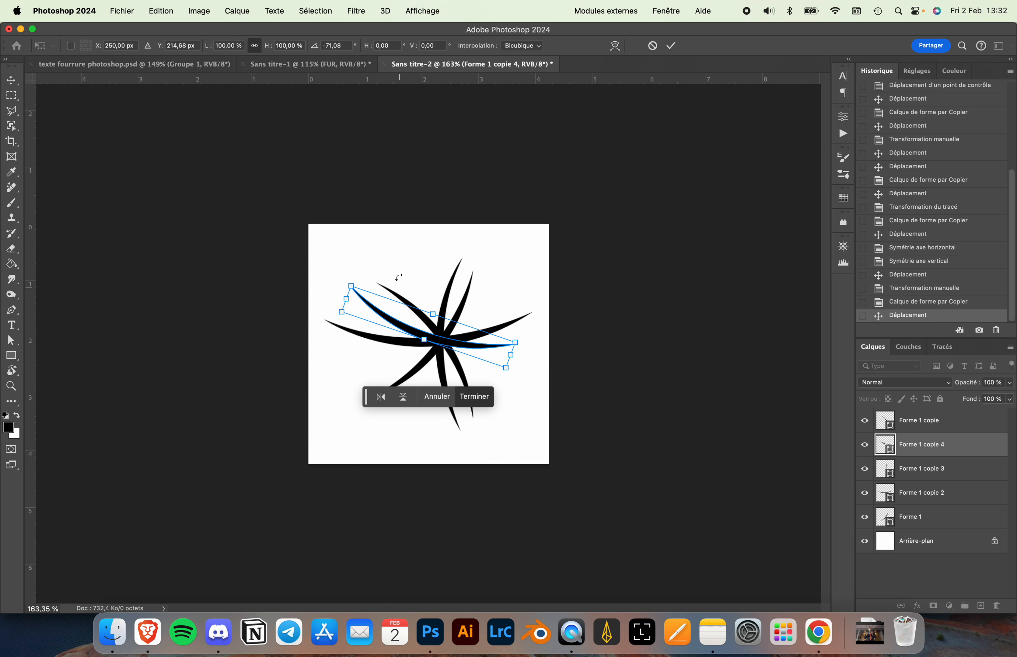
{"action": "left_click_drag", "start_coordinate": [354, 254], "coordinate": [365, 262]}
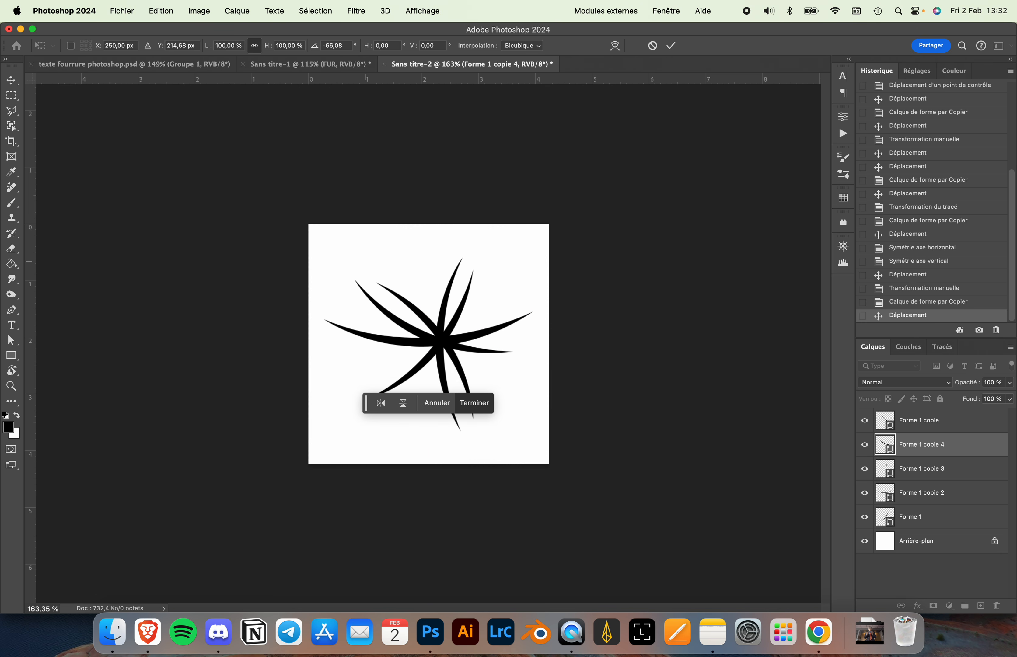
{"action": "key", "text": "Return"}
{"action": "left_click", "coordinate": [421, 314], "text": "super"}
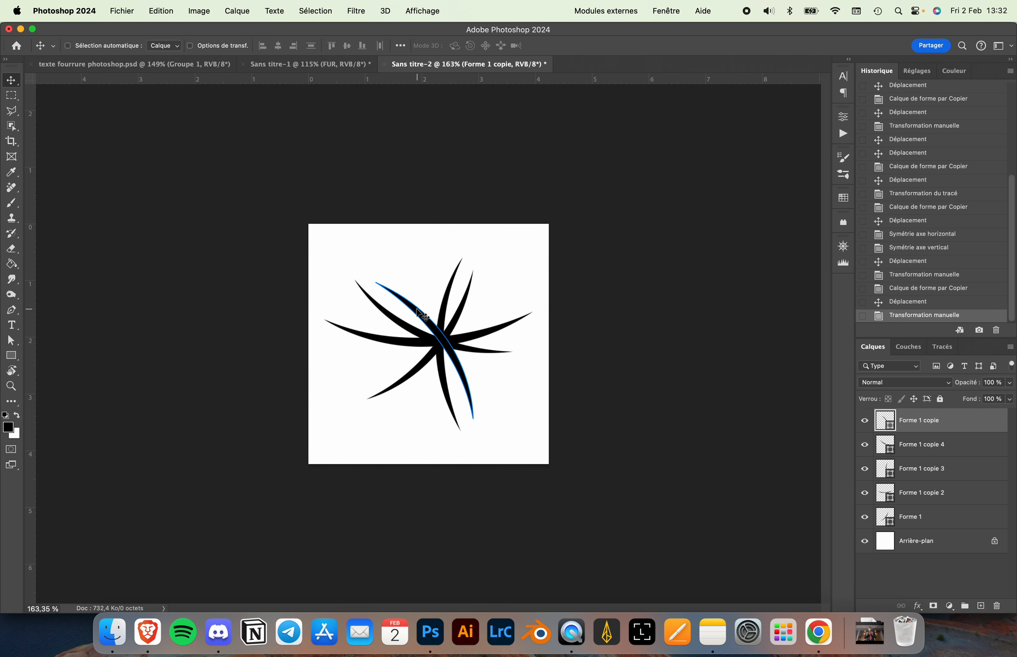
{"action": "left_click_drag", "start_coordinate": [421, 315], "coordinate": [425, 324]}
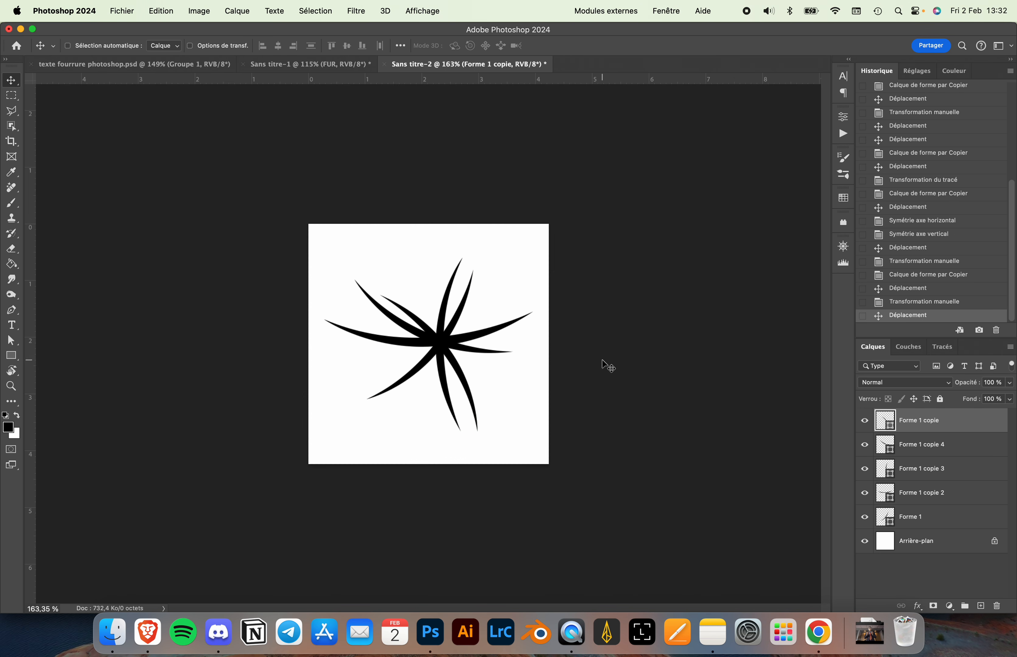
- Define the strand cluster as a brush preset named Fourrure
{"action": "left_click", "coordinate": [152, 5]}
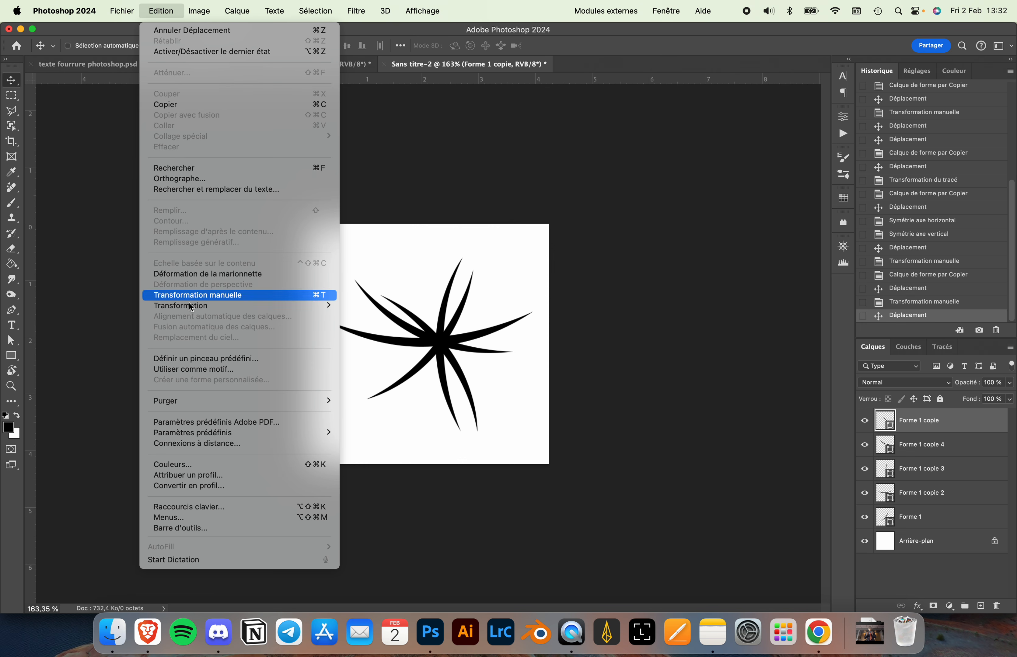
{"action": "left_click", "coordinate": [179, 361]}
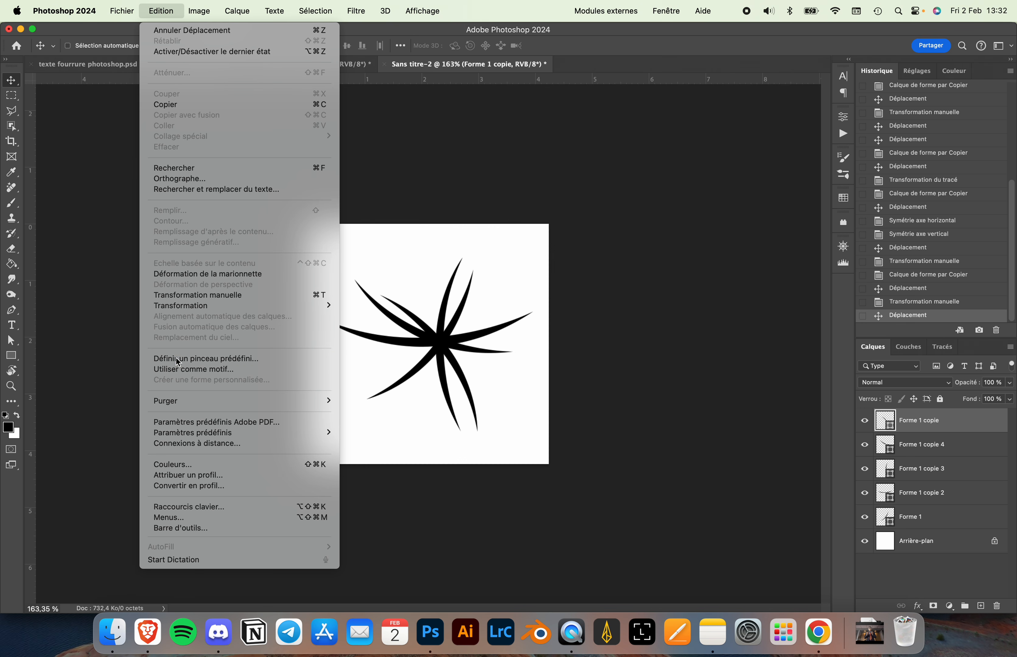
{"action": "type", "text": "Four"}
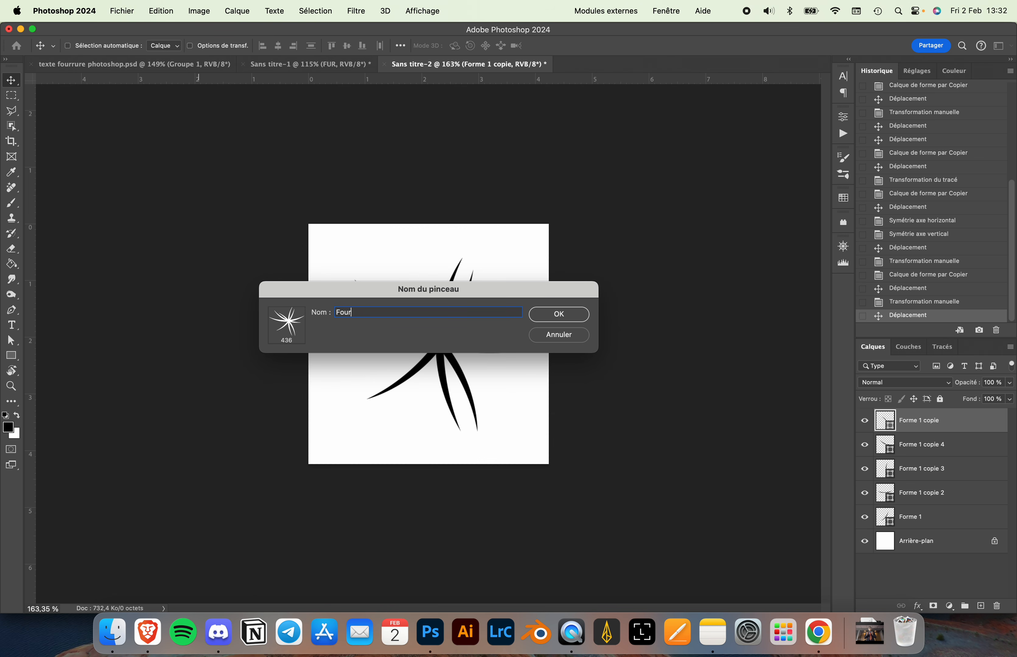
{"action": "type", "text": "rure"}
{"action": "left_click", "coordinate": [559, 315]}
- Activate the Brush tool and add a new layer above the Texture layer in the FUR text document
{"action": "key", "text": "b"}
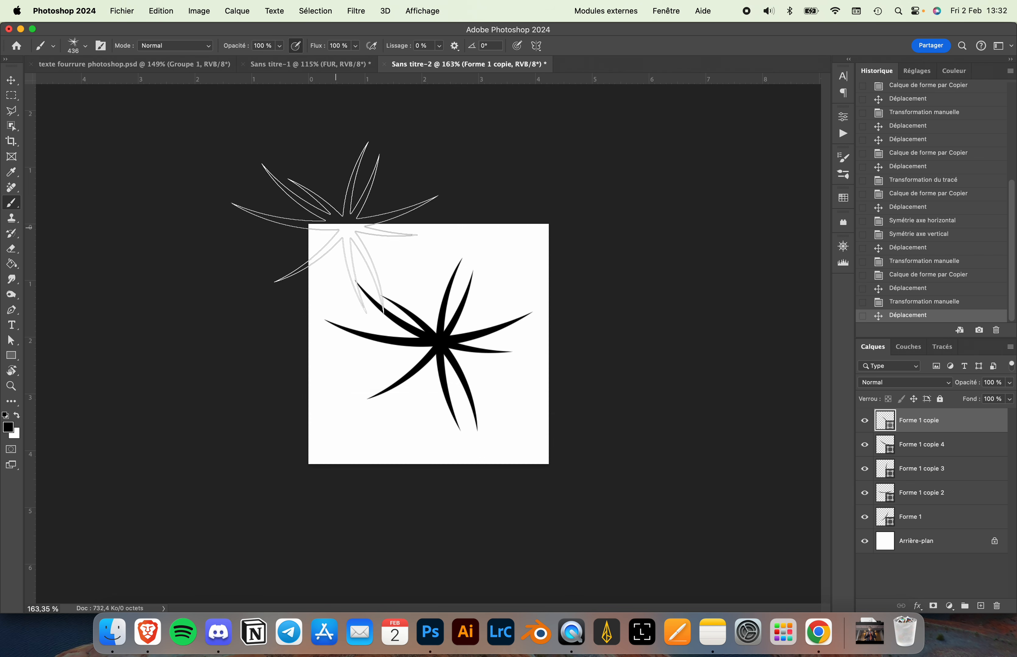
{"action": "left_click", "coordinate": [291, 65]}
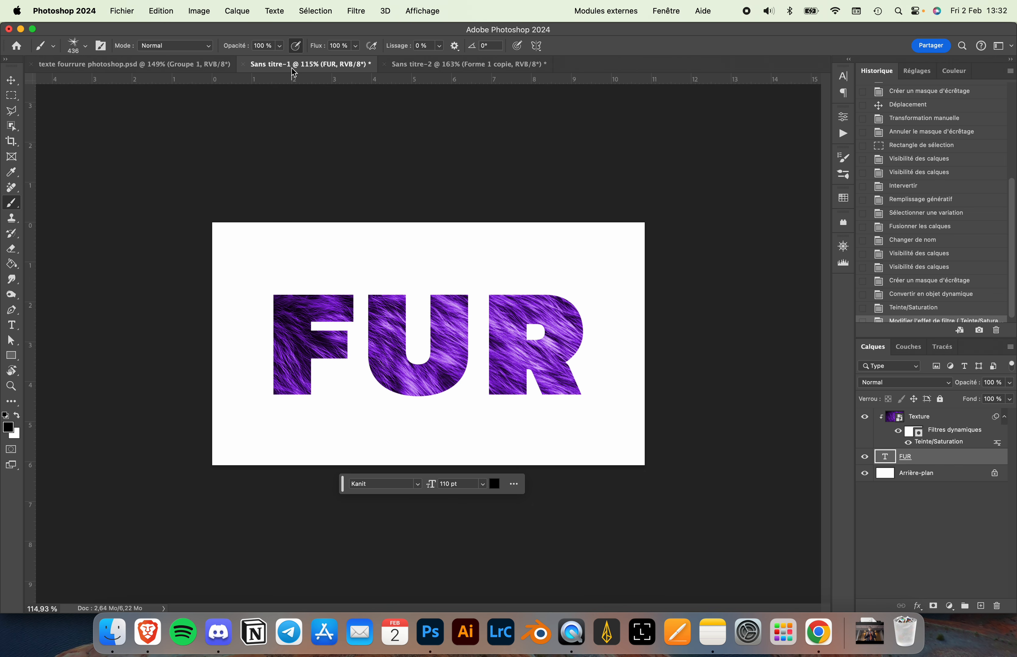
{"action": "left_click", "coordinate": [942, 418]}
{"action": "left_click", "coordinate": [980, 607]}
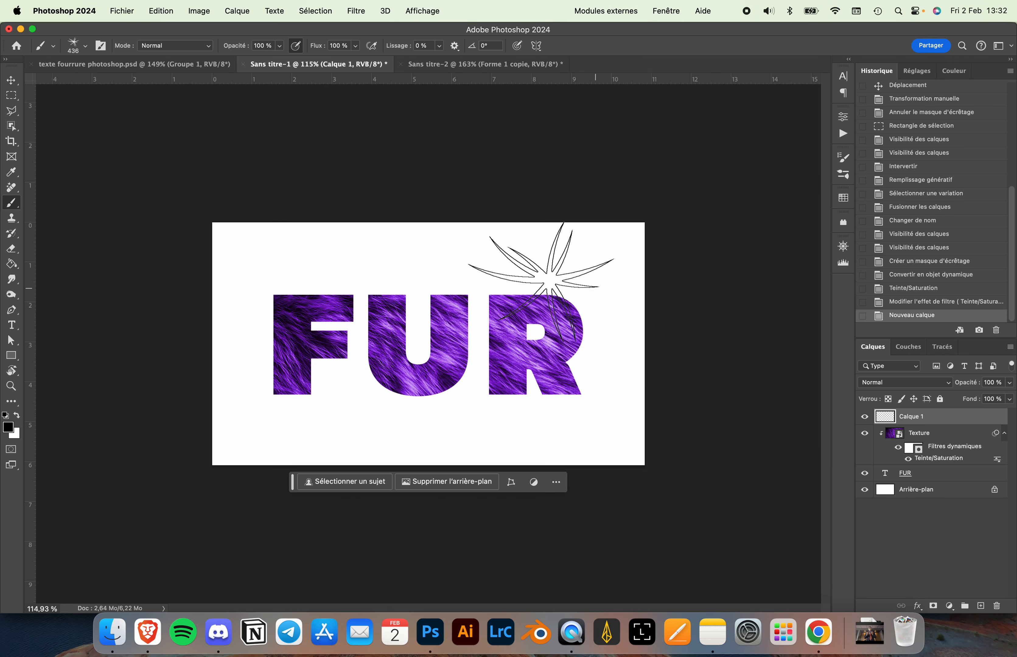
- Test the Fourrure brush with a stroke across the FUR text on the new layer, then undo it
{"action": "left_click", "coordinate": [599, 239]}
{"action": "mouse_move", "coordinate": [600, 238]}
{"action": "left_mouse_down"}
{"action": "mouse_move", "coordinate": [372, 325]}
{"action": "mouse_move", "coordinate": [294, 397]}
{"action": "mouse_move", "coordinate": [274, 299]}
{"action": "left_mouse_up"}
{"action": "key", "text": "super+z"}
{"action": "left_click", "coordinate": [78, 45]}
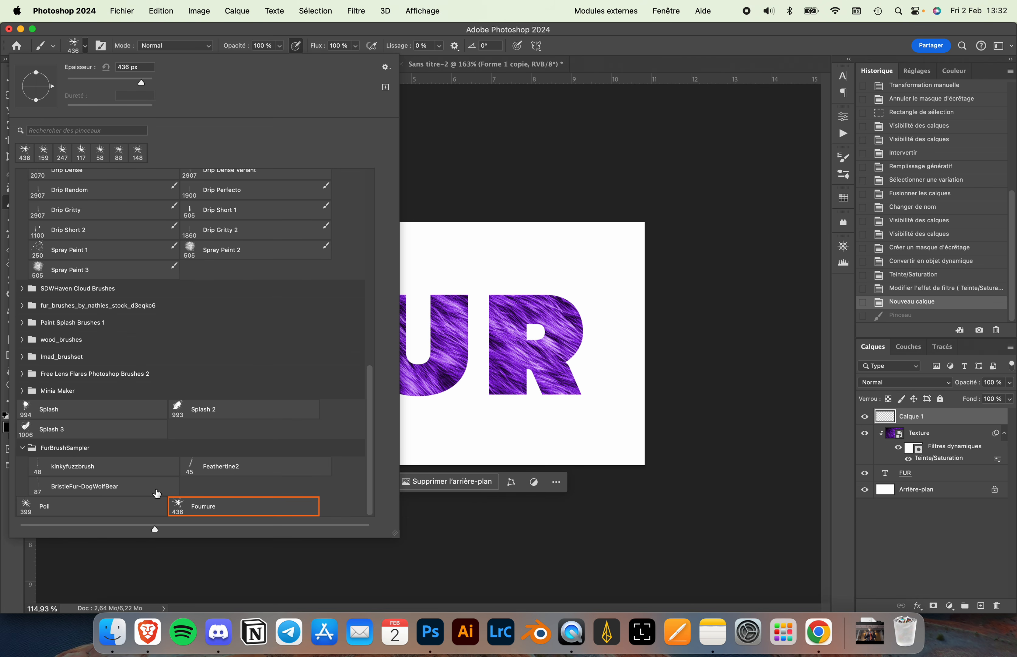
{"action": "left_click", "coordinate": [22, 449]}
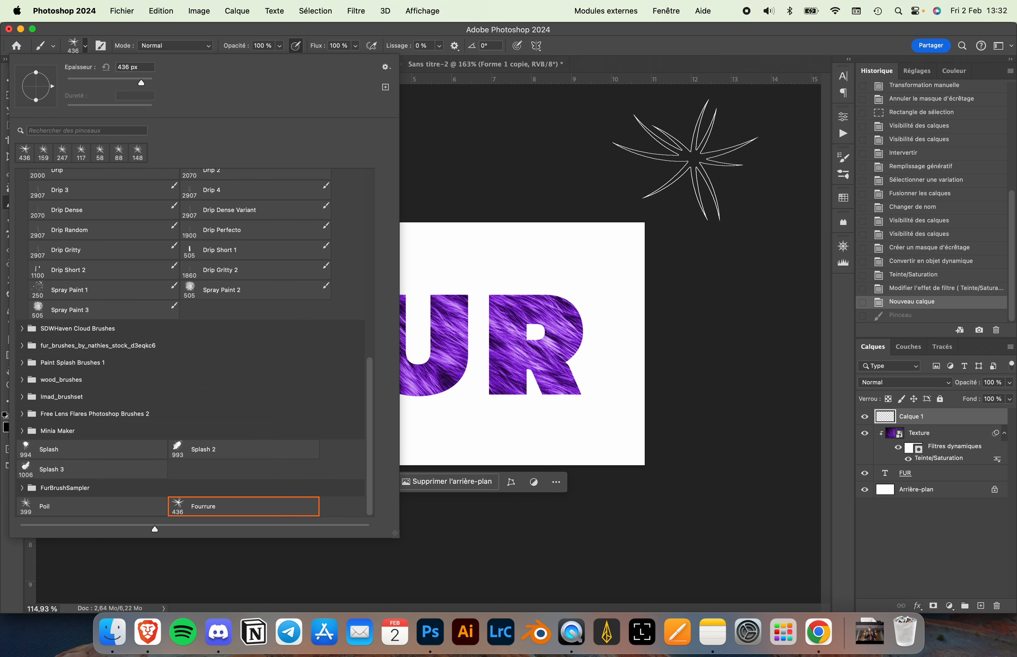
{"action": "left_click", "coordinate": [743, 39]}
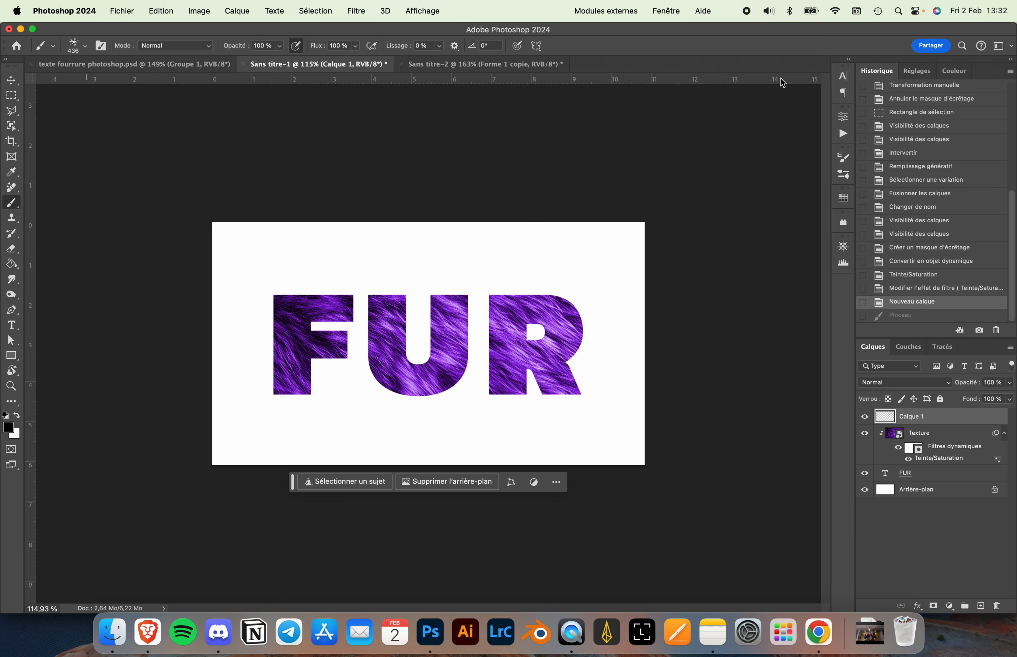
- Open the brush settings and set the Fourrure brush's spacing (Pas) to 30%
{"action": "left_click", "coordinate": [844, 175]}
{"action": "left_click", "coordinate": [618, 156]}
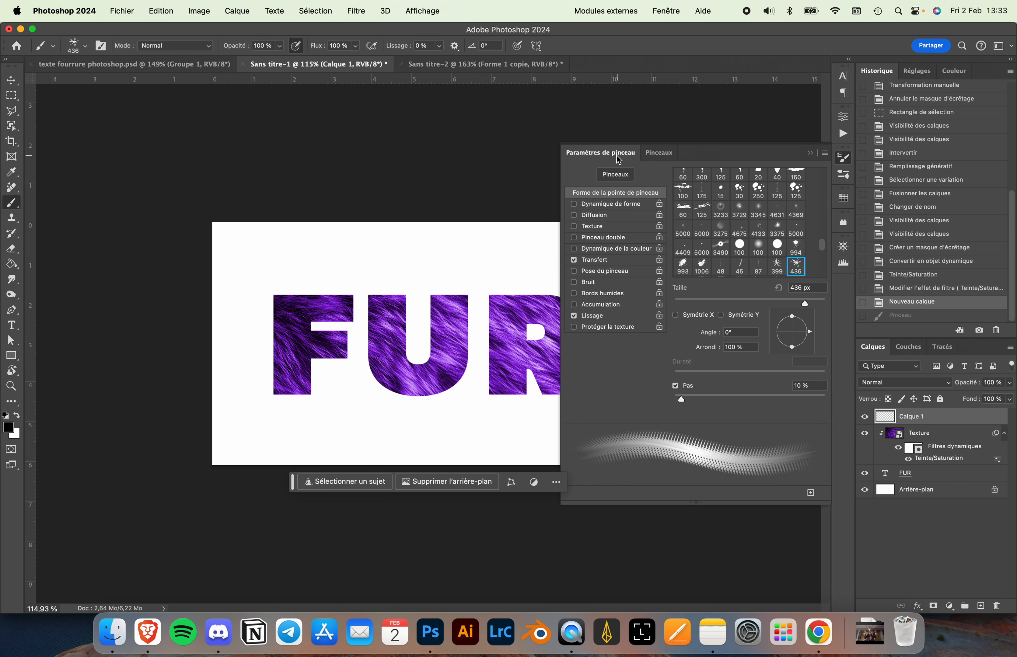
{"action": "left_click", "coordinate": [666, 11]}
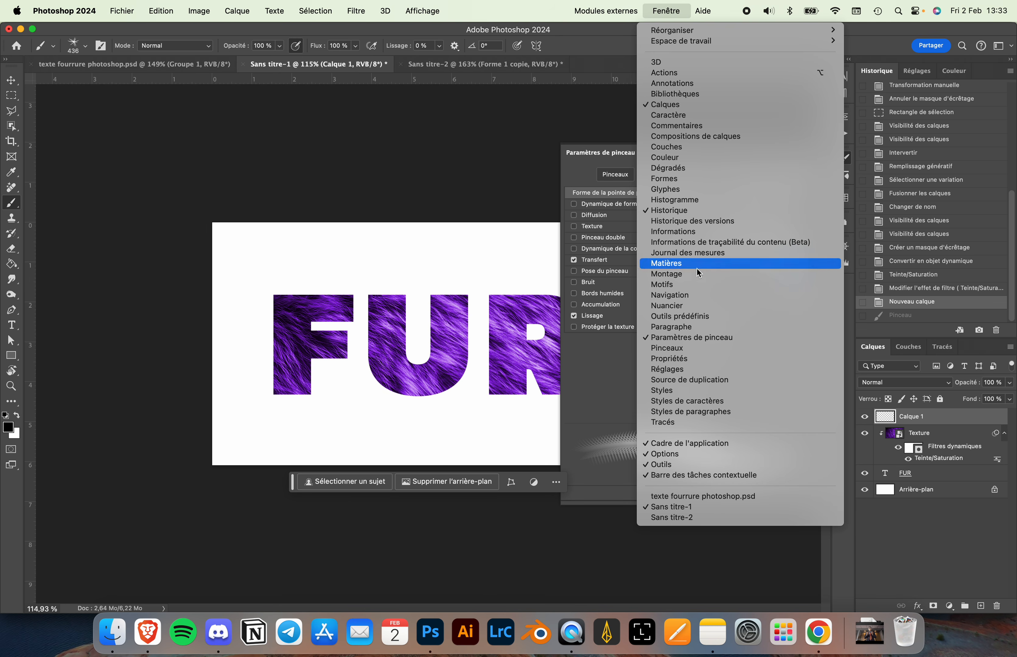
{"action": "left_click", "coordinate": [675, 13]}
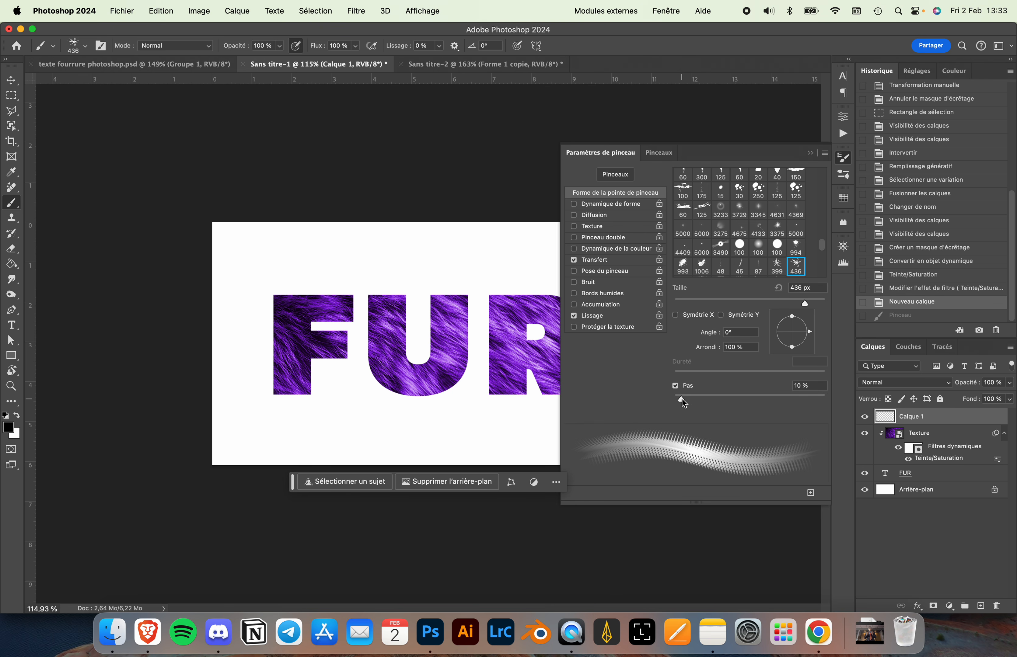
{"action": "left_click_drag", "start_coordinate": [682, 399], "coordinate": [696, 399]}
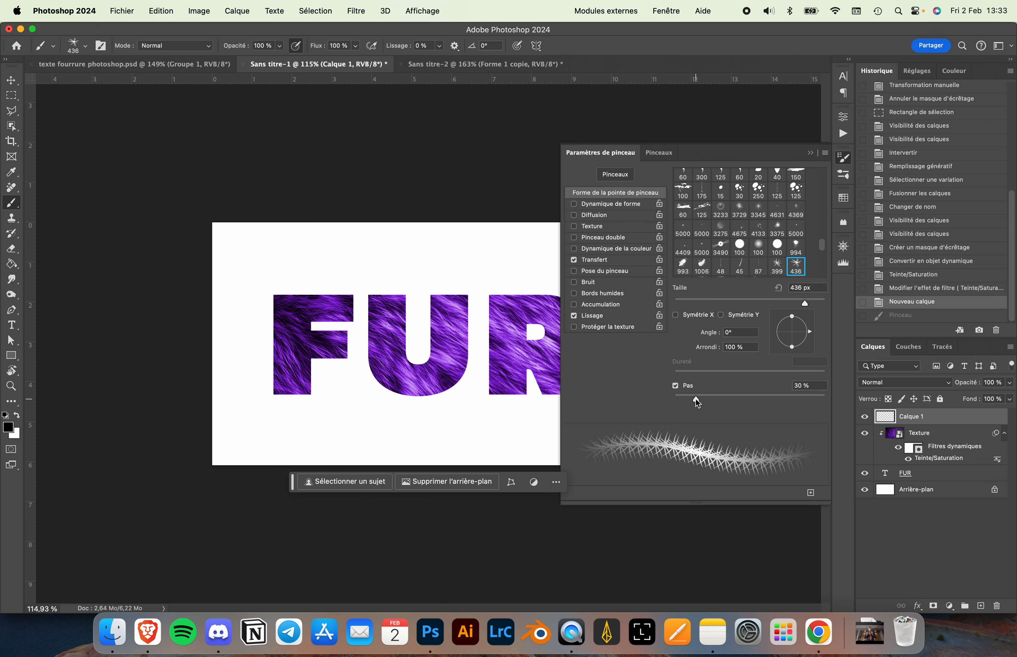
- Enable Shape Dynamics for the brush with 97% size jitter, 83% minimum diameter and 100% angle jitter, and collapse the brush settings
{"action": "left_click", "coordinate": [598, 204]}
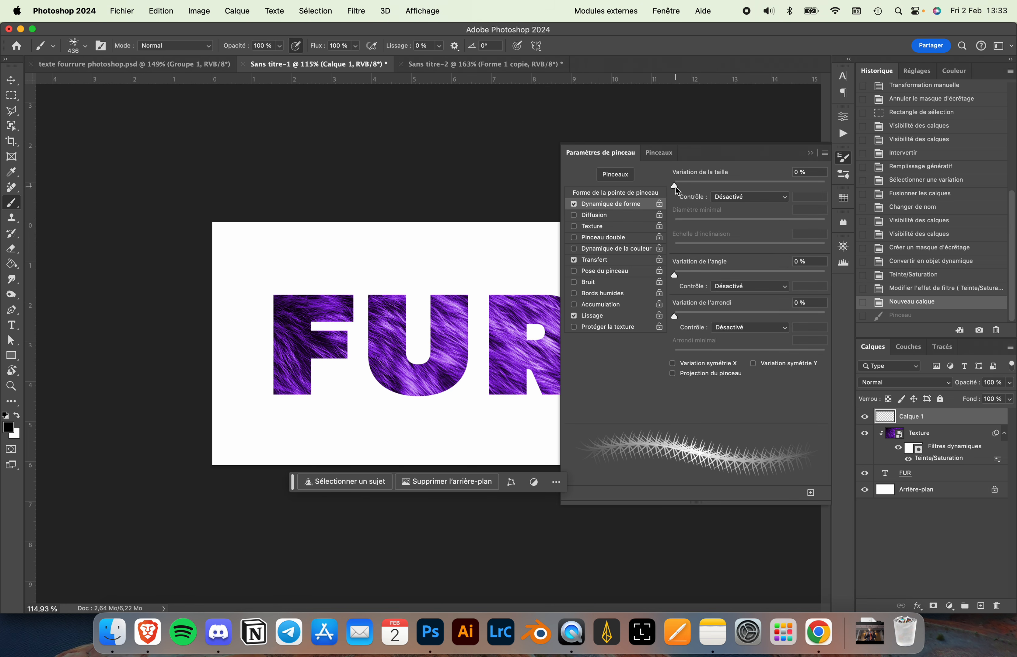
{"action": "left_click_drag", "start_coordinate": [675, 186], "coordinate": [821, 189]}
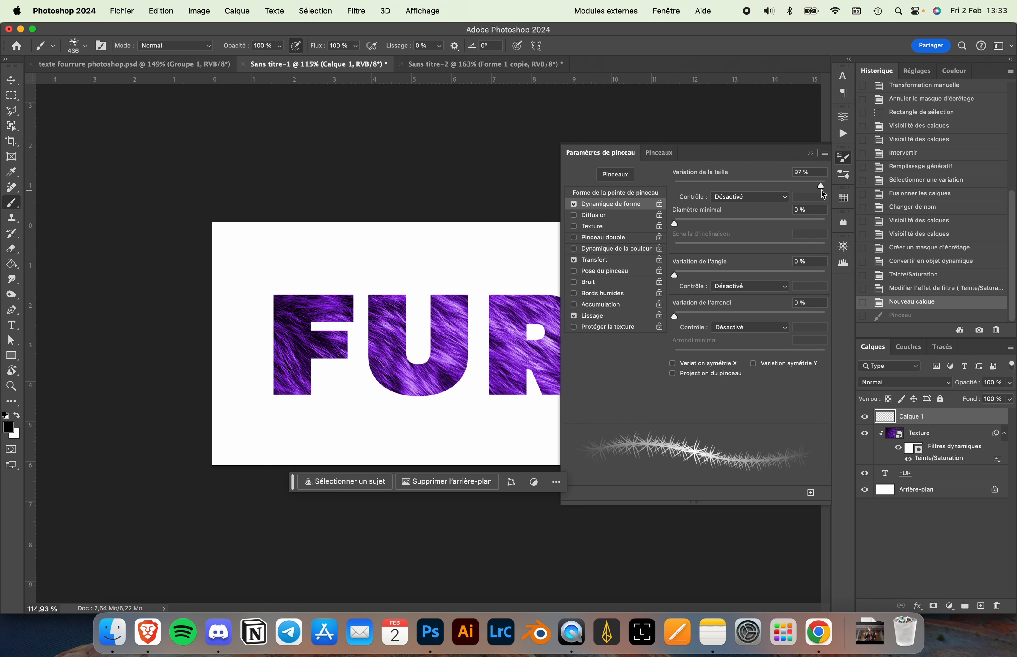
{"action": "mouse_move", "coordinate": [675, 223]}
{"action": "left_mouse_down"}
{"action": "mouse_move", "coordinate": [789, 224]}
{"action": "mouse_move", "coordinate": [768, 223]}
{"action": "left_mouse_up"}
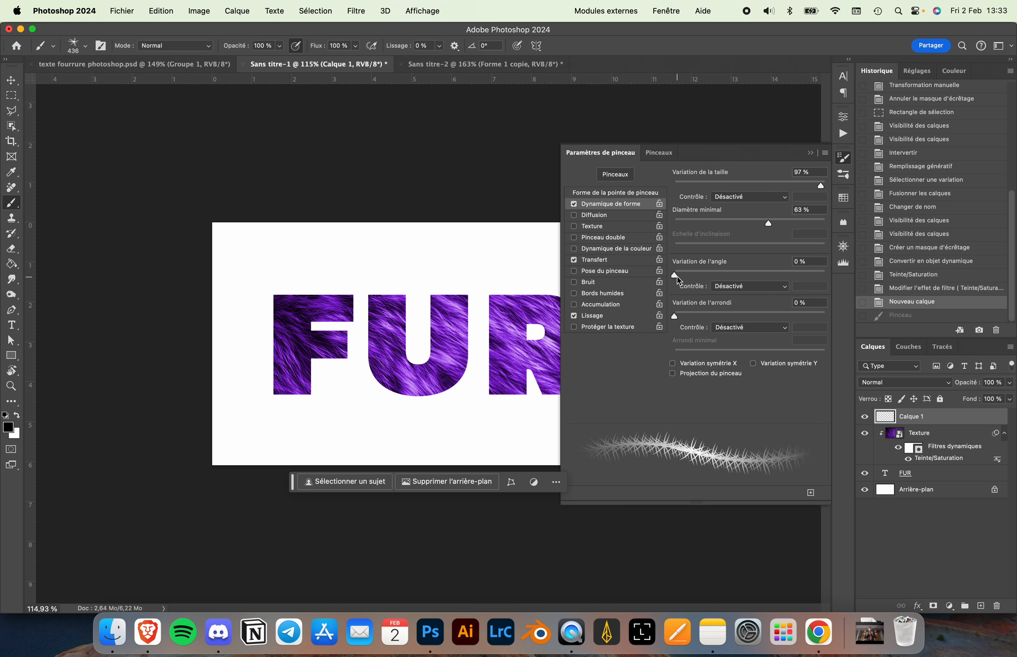
{"action": "left_click_drag", "start_coordinate": [676, 275], "coordinate": [868, 278]}
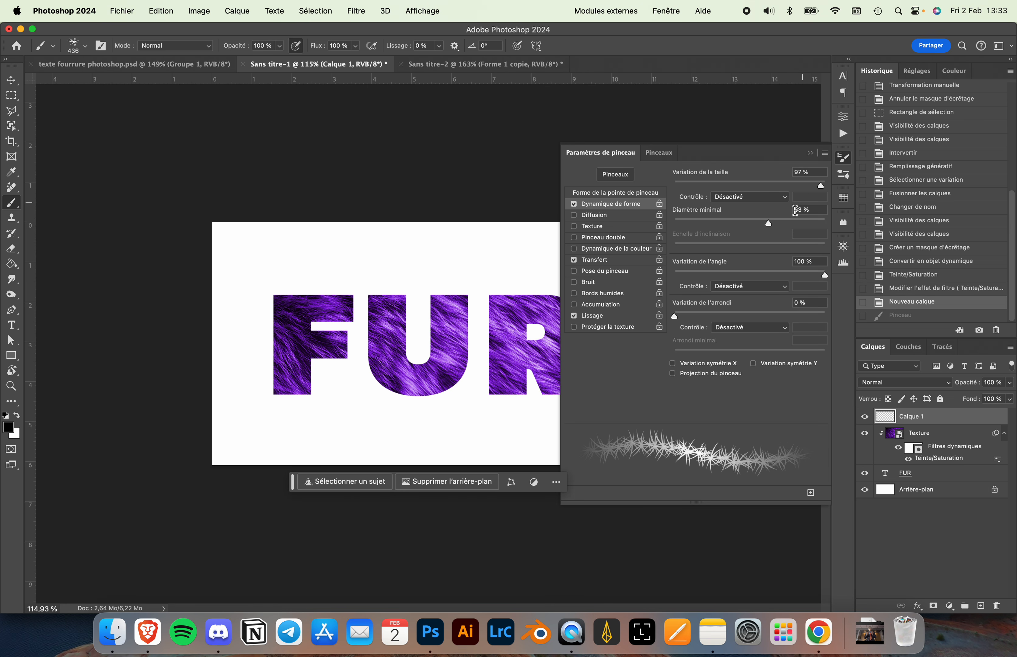
{"action": "left_click_drag", "start_coordinate": [769, 223], "coordinate": [783, 223]}
{"action": "mouse_move", "coordinate": [777, 224]}
{"action": "left_mouse_down"}
{"action": "mouse_move", "coordinate": [732, 231]}
{"action": "mouse_move", "coordinate": [800, 233]}
{"action": "left_mouse_up"}
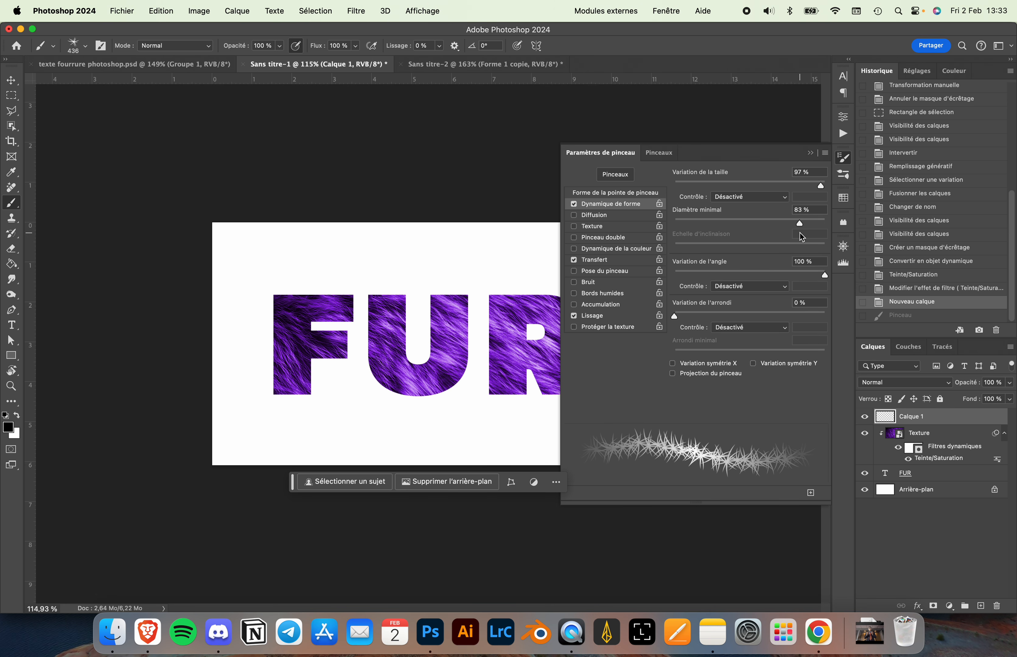
{"action": "left_click", "coordinate": [620, 160]}
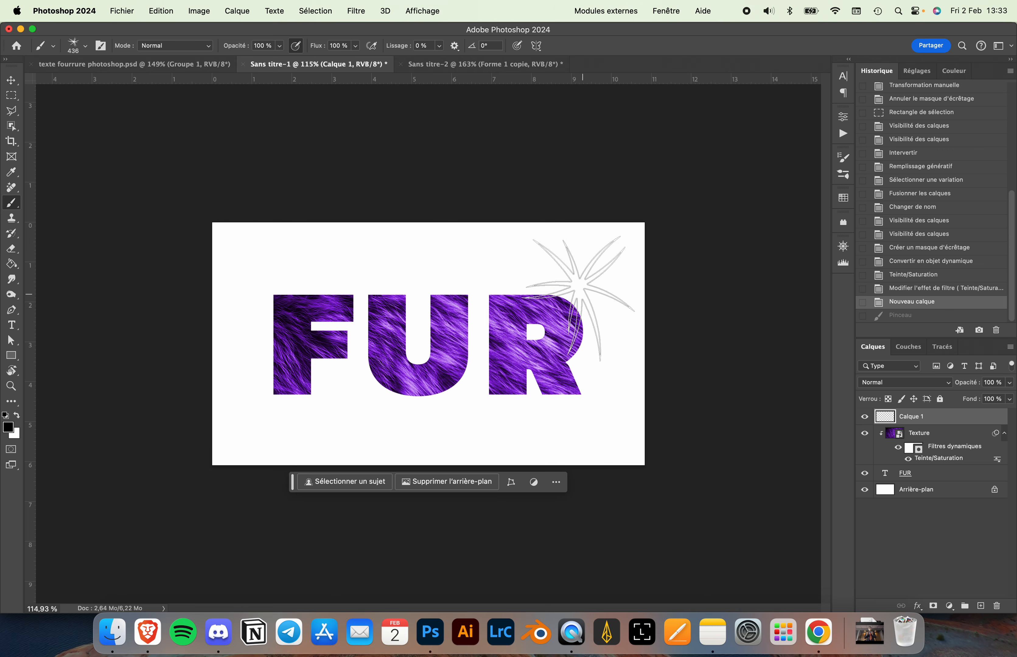
- Try a brush stroke across the FUR text, undo it and delete the empty Calque 1 layer
{"action": "mouse_move", "coordinate": [579, 256]}
{"action": "left_mouse_down"}
{"action": "mouse_move", "coordinate": [492, 316]}
{"action": "mouse_move", "coordinate": [231, 325]}
{"action": "left_mouse_up"}
{"action": "key", "text": "super+z"}
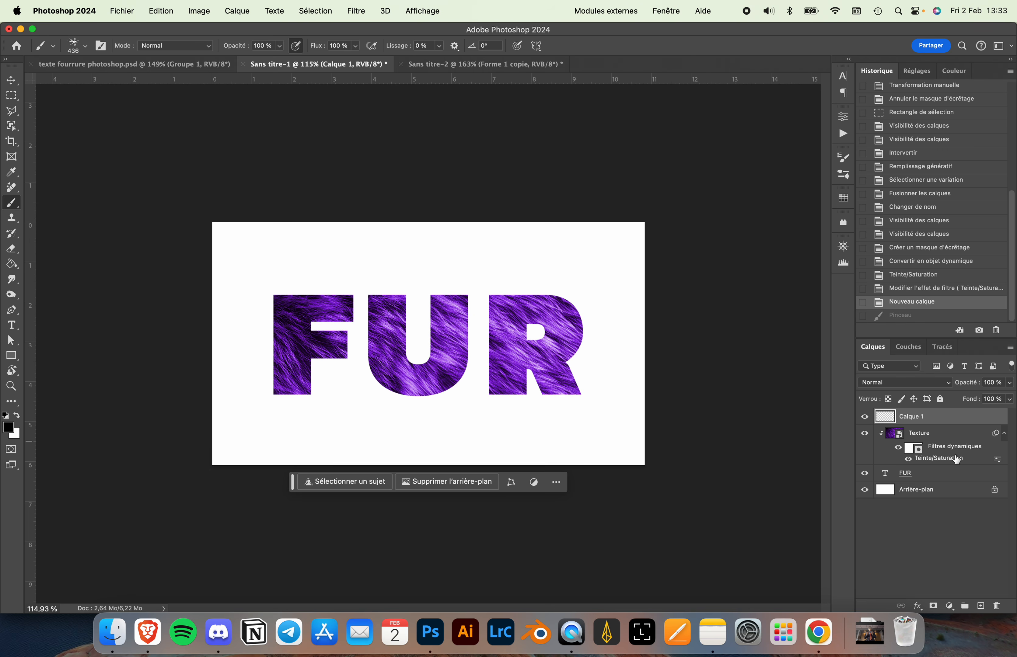
{"action": "key", "text": "BackSpace"}
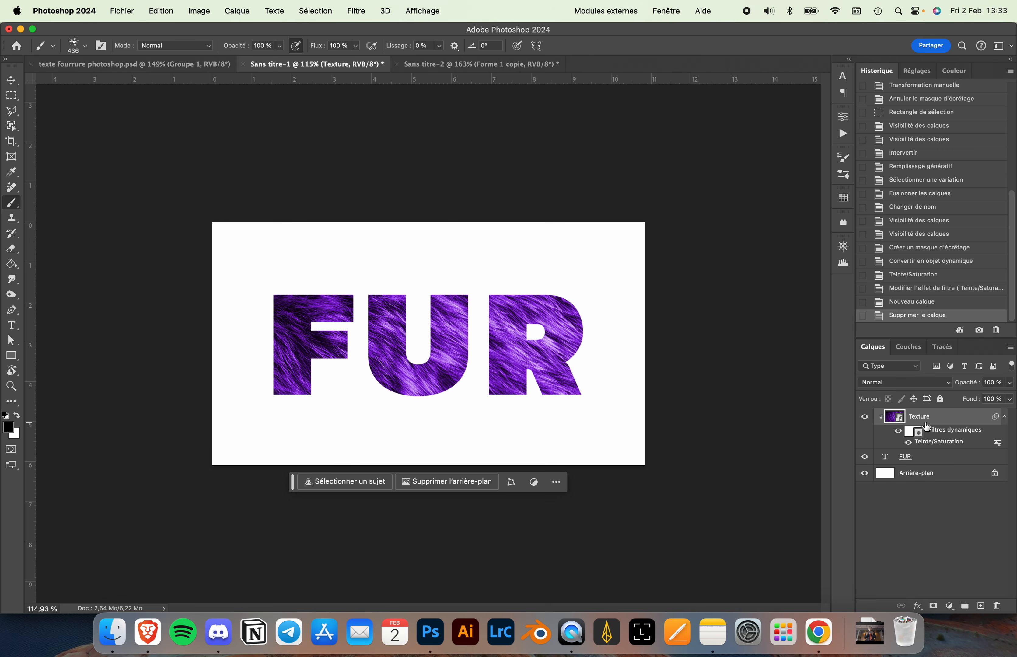
- Rasterize the FUR text layer so it can be painted on
{"action": "left_click", "coordinate": [920, 458]}
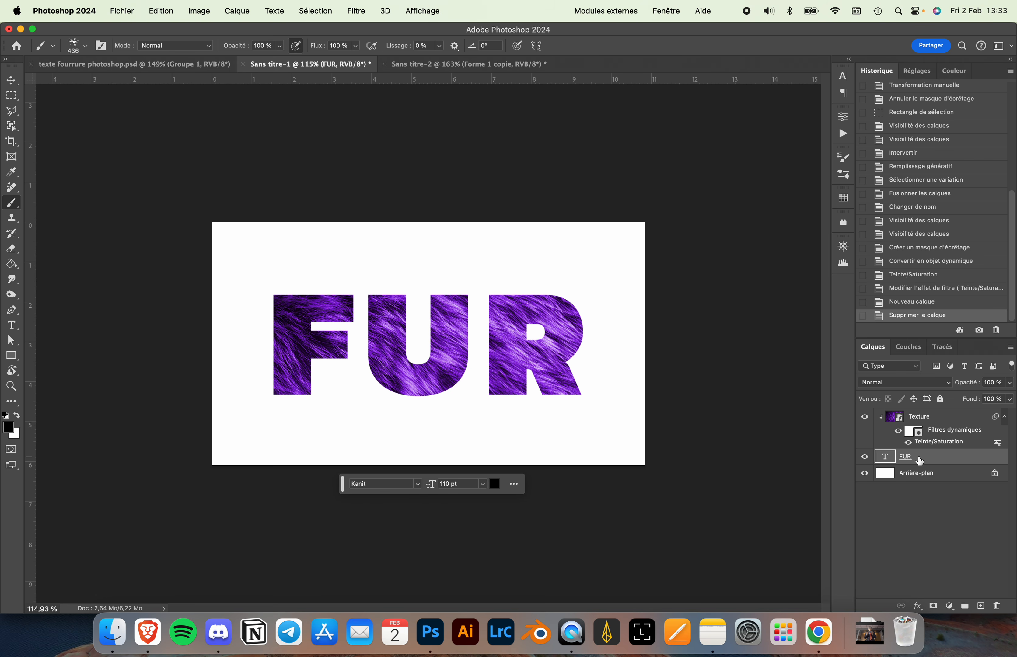
{"action": "right_click", "coordinate": [920, 461]}
{"action": "scroll", "coordinate": [895, 488], "scroll_direction": "down", "scroll_amount": 3}
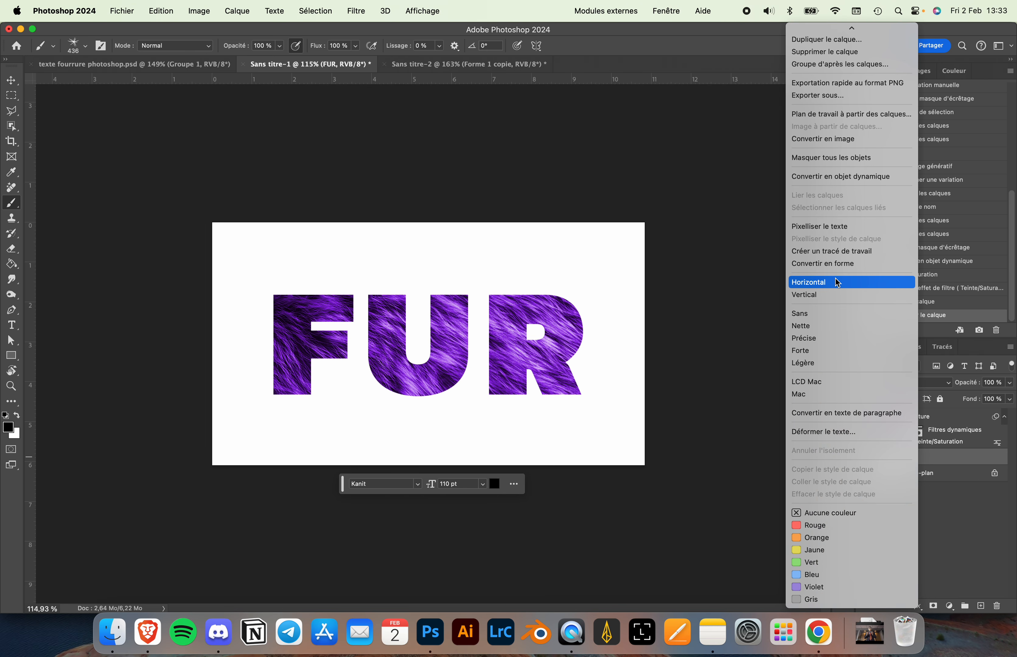
{"action": "left_click", "coordinate": [826, 227]}
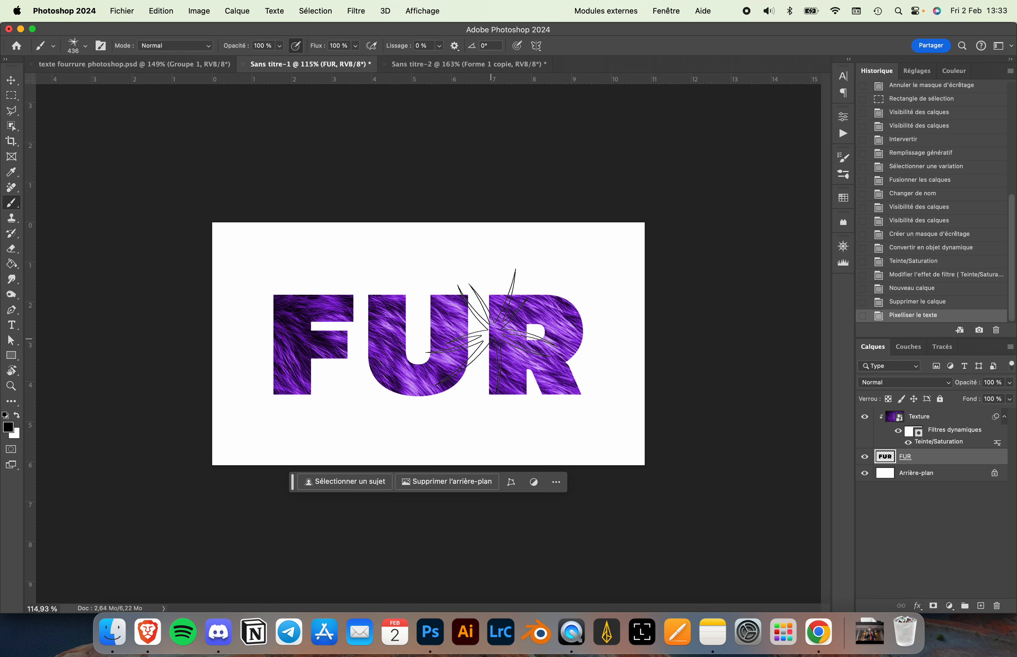
- Reduce the Fourrure brush to 56 px for the letter edges and undo the trial stroke
{"action": "left_click_drag", "start_coordinate": [483, 335], "coordinate": [372, 338]}
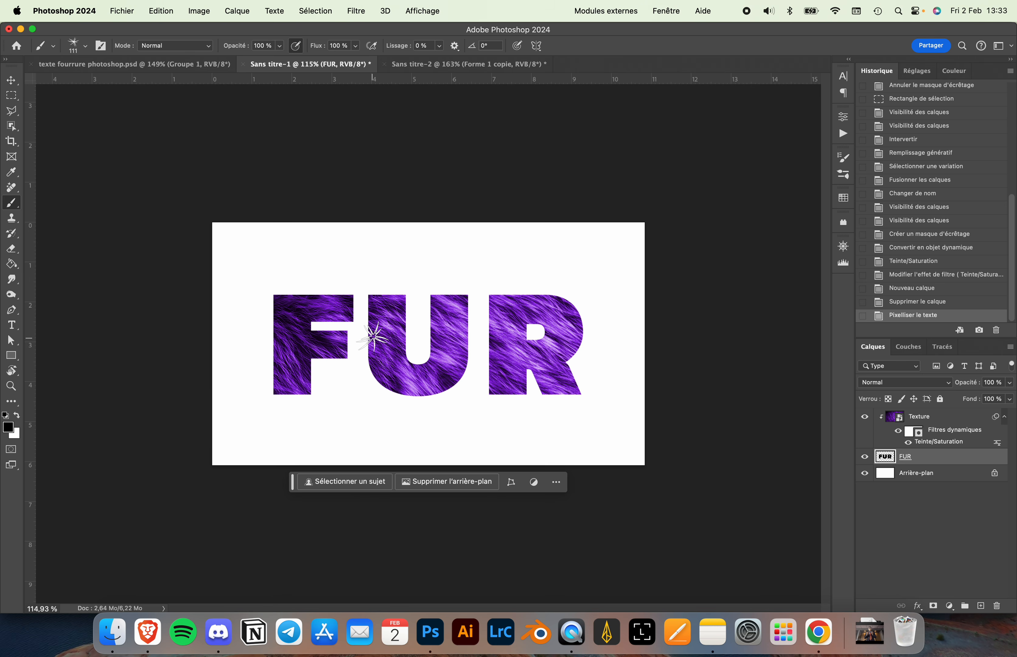
{"action": "left_click_drag", "start_coordinate": [428, 291], "coordinate": [420, 283]}
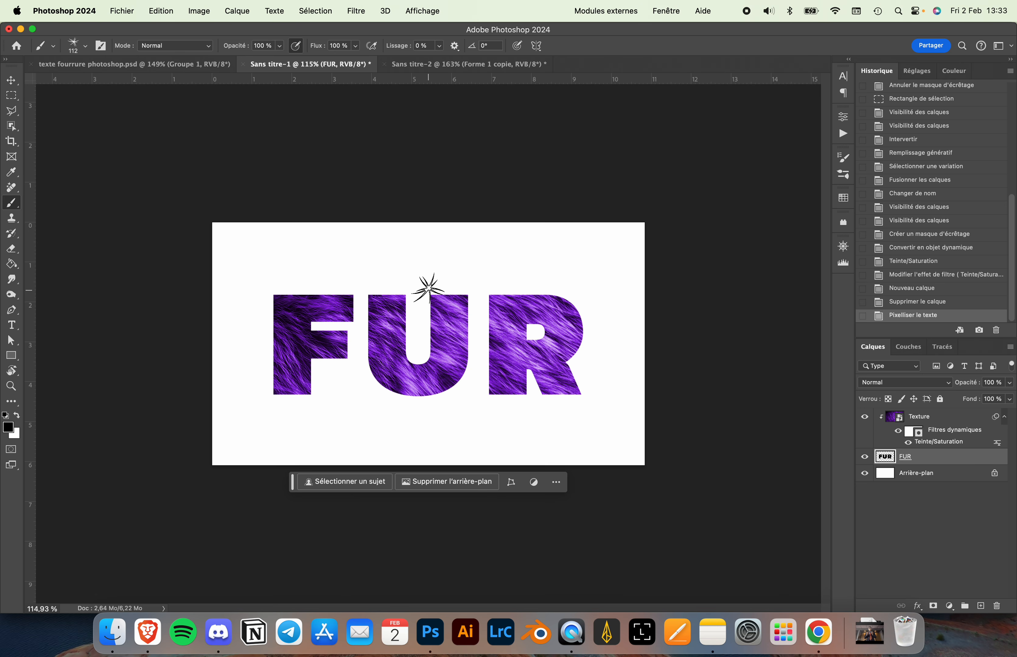
{"action": "scroll", "coordinate": [420, 283], "scroll_direction": "up", "scroll_amount": 5}
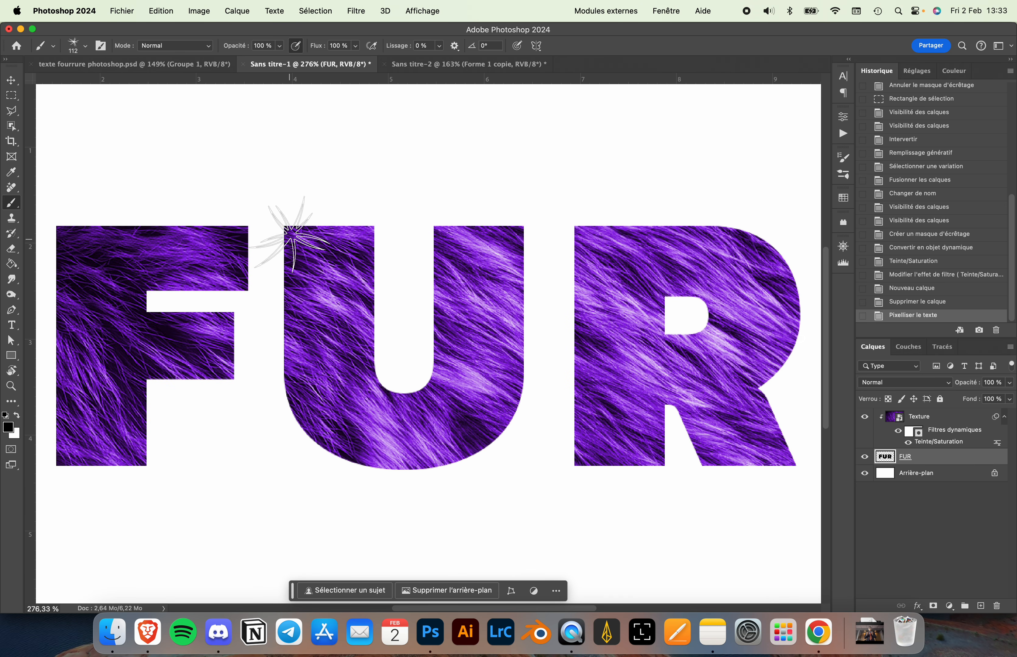
{"action": "mouse_move", "coordinate": [232, 222]}
{"action": "left_mouse_down"}
{"action": "mouse_move", "coordinate": [131, 234]}
{"action": "mouse_move", "coordinate": [189, 231]}
{"action": "mouse_move", "coordinate": [152, 227]}
{"action": "left_mouse_up"}
{"action": "scroll", "coordinate": [153, 227], "scroll_direction": "left", "scroll_amount": 3}
{"action": "key", "text": "super+z"}
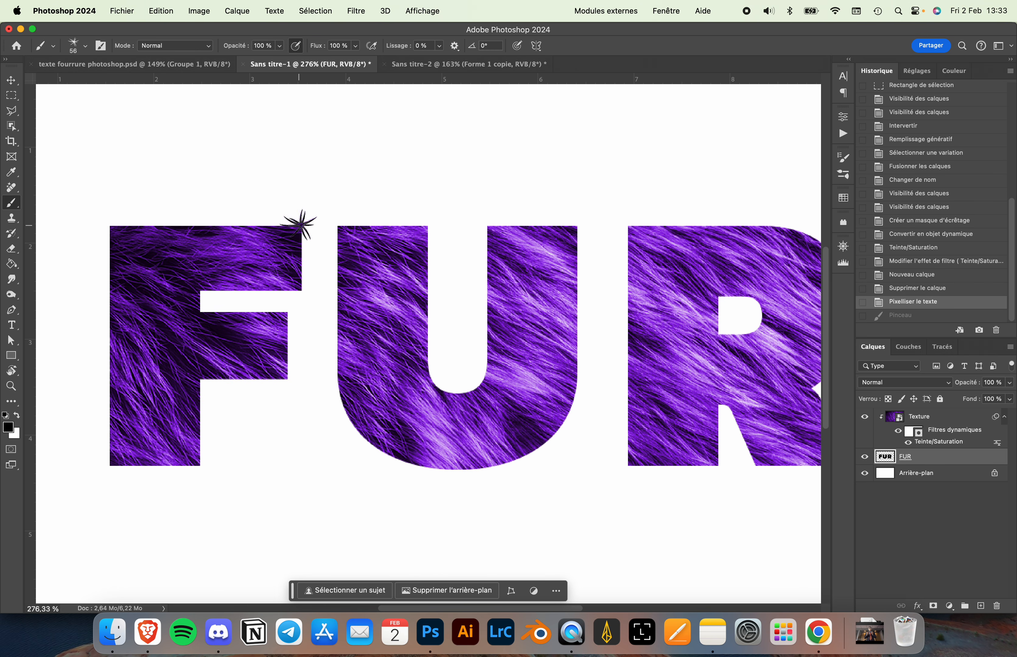
- Paint fur with the 56 px brush around the whole outline of the letter F on the FUR layer
{"action": "left_click_drag", "start_coordinate": [301, 224], "coordinate": [185, 226]}
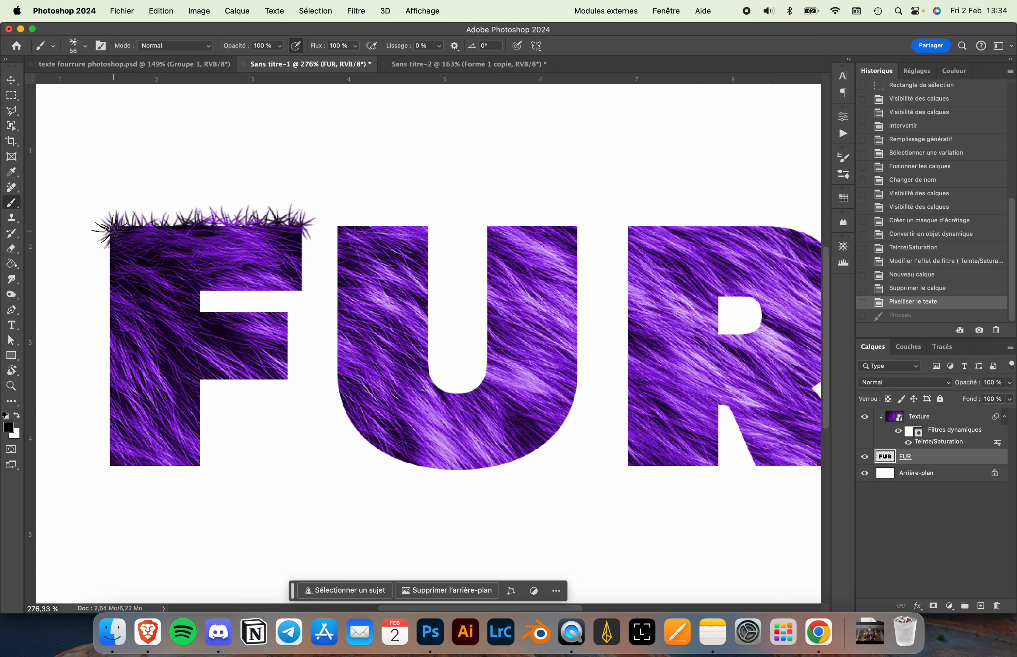
{"action": "left_click_drag", "start_coordinate": [112, 230], "coordinate": [208, 233]}
{"action": "mouse_move", "coordinate": [287, 234]}
{"action": "left_mouse_down"}
{"action": "mouse_move", "coordinate": [299, 272]}
{"action": "mouse_move", "coordinate": [298, 233]}
{"action": "mouse_move", "coordinate": [299, 282]}
{"action": "mouse_move", "coordinate": [204, 290]}
{"action": "mouse_move", "coordinate": [199, 318]}
{"action": "mouse_move", "coordinate": [292, 316]}
{"action": "mouse_move", "coordinate": [302, 342]}
{"action": "mouse_move", "coordinate": [295, 387]}
{"action": "mouse_move", "coordinate": [200, 363]}
{"action": "mouse_move", "coordinate": [265, 378]}
{"action": "mouse_move", "coordinate": [281, 364]}
{"action": "left_mouse_up"}
{"action": "mouse_move", "coordinate": [201, 379]}
{"action": "left_mouse_down"}
{"action": "mouse_move", "coordinate": [199, 462]}
{"action": "mouse_move", "coordinate": [201, 434]}
{"action": "mouse_move", "coordinate": [196, 462]}
{"action": "mouse_move", "coordinate": [115, 464]}
{"action": "mouse_move", "coordinate": [191, 466]}
{"action": "left_mouse_up"}
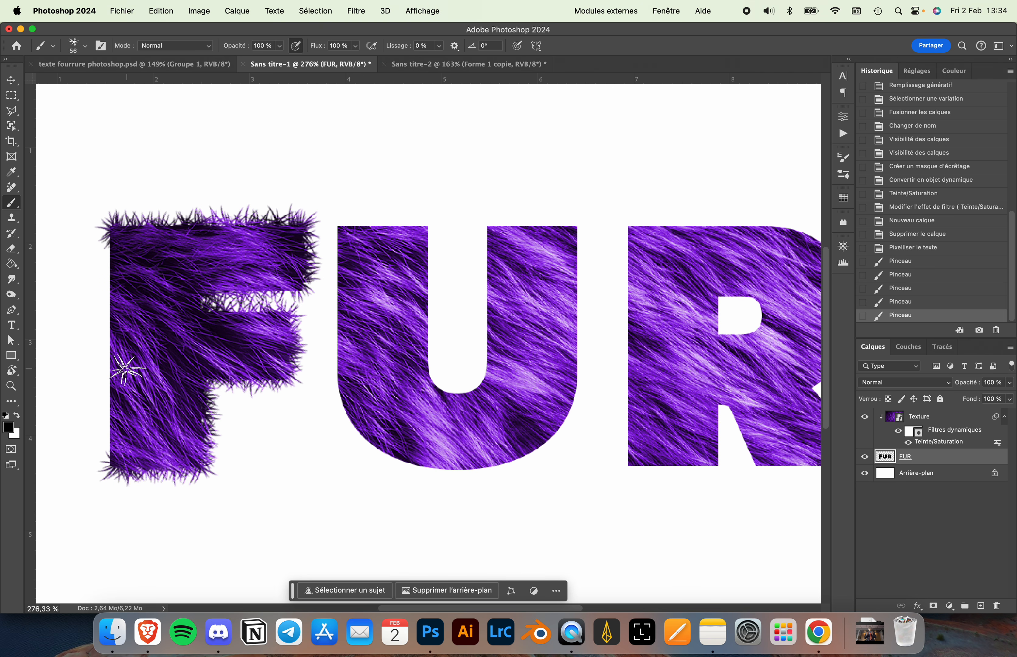
{"action": "left_click", "coordinate": [109, 469]}
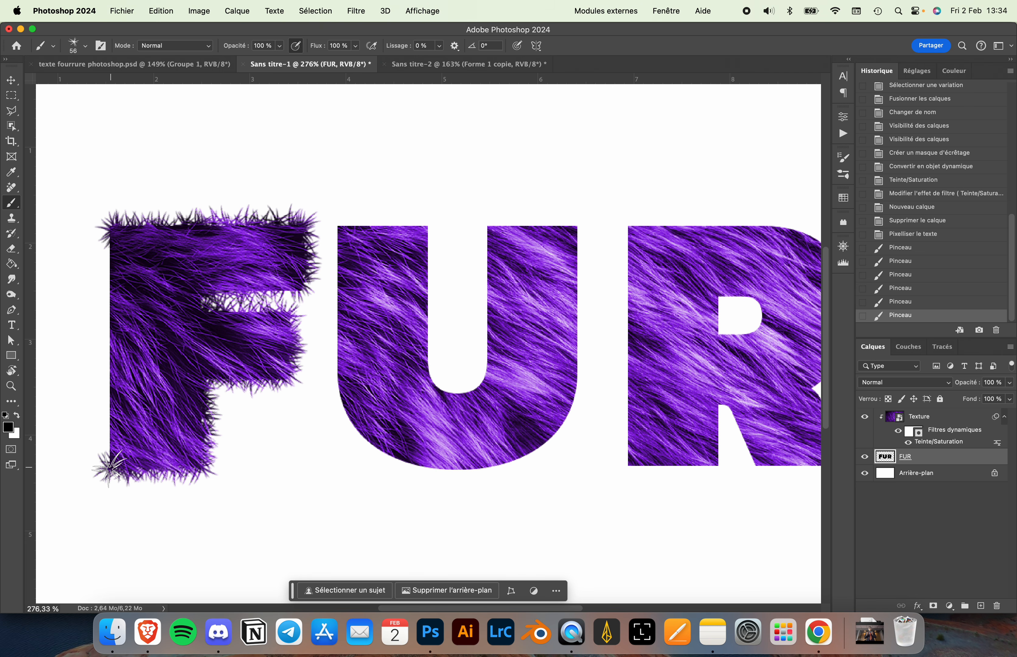
{"action": "left_click", "coordinate": [112, 229], "text": "shift"}
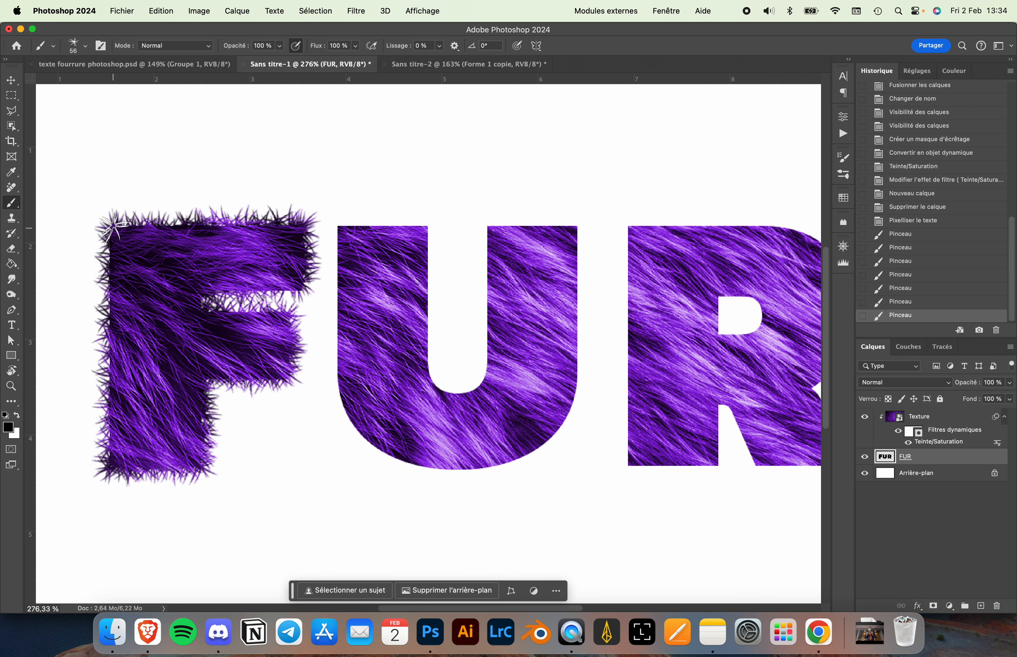
- Paint straight strokes of fur along the top edges of both arms of the letter U
{"action": "left_click", "coordinate": [489, 227]}
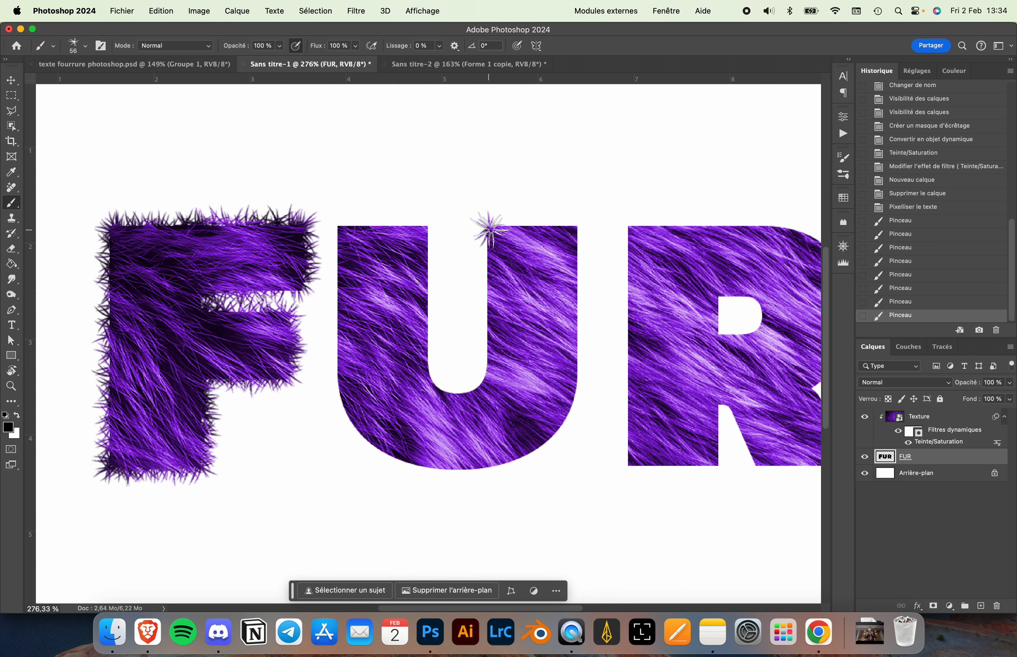
{"action": "left_click", "coordinate": [578, 227], "text": "shift"}
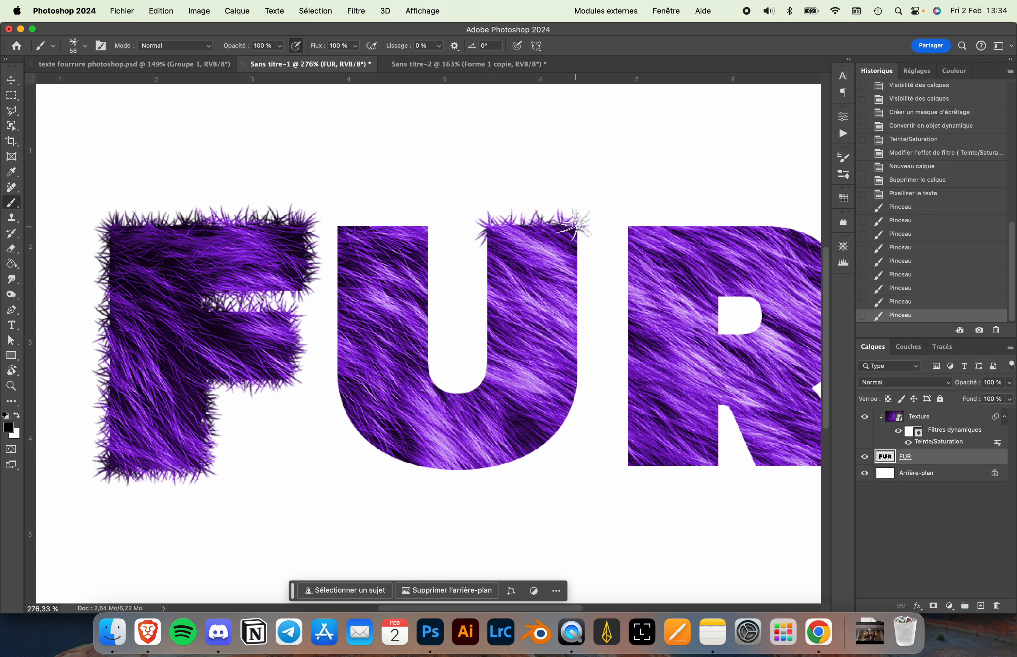
{"action": "left_click", "coordinate": [429, 230]}
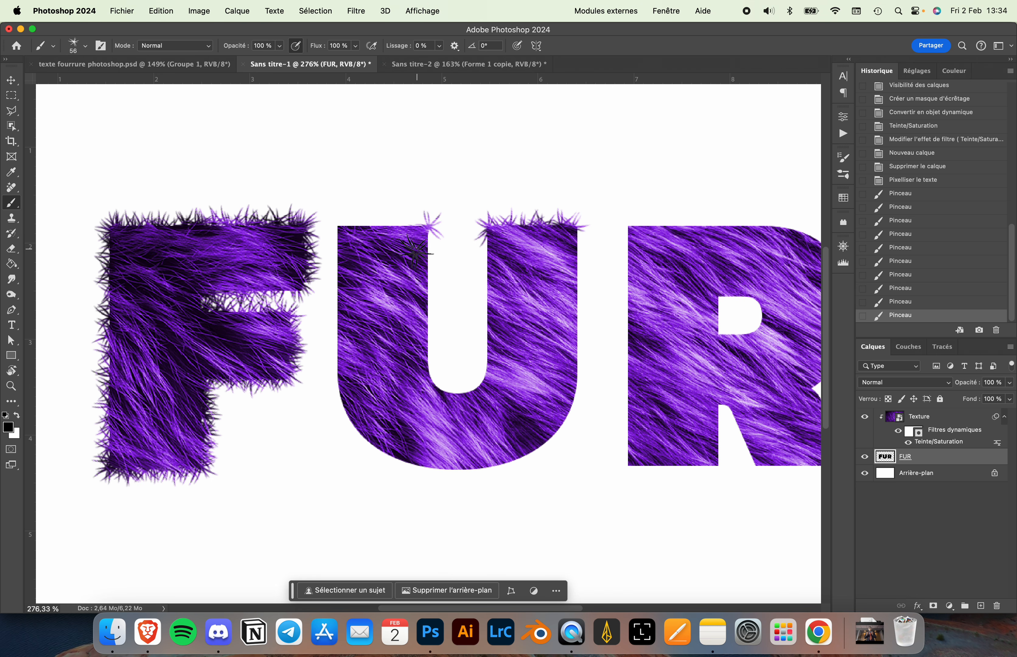
{"action": "left_click", "coordinate": [341, 226], "text": "shift"}
{"action": "left_click", "coordinate": [426, 224], "text": "shift"}
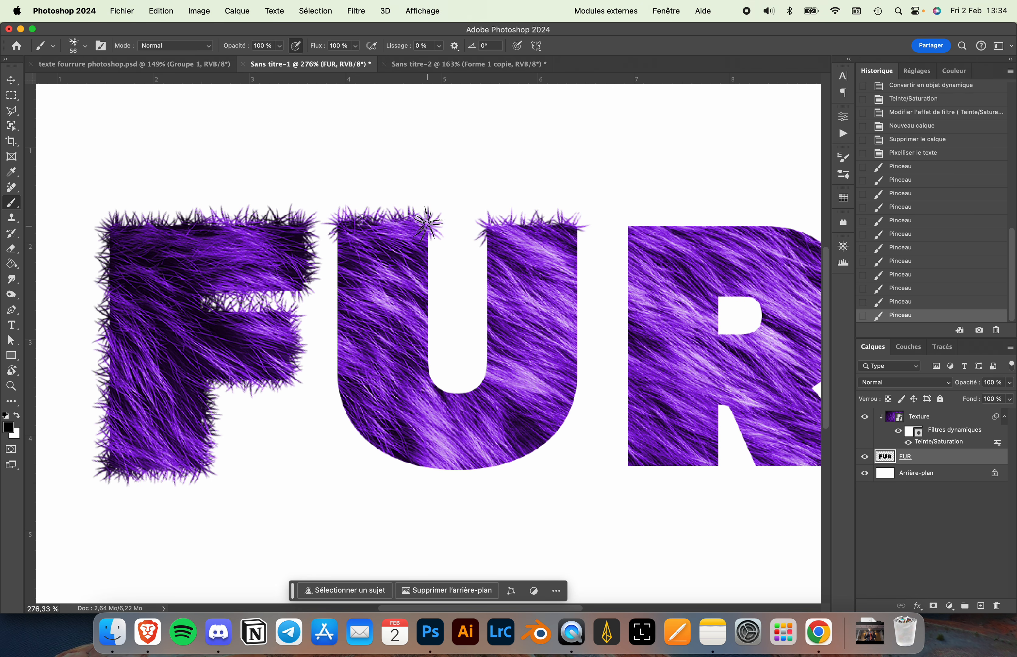
{"action": "left_click", "coordinate": [491, 226]}
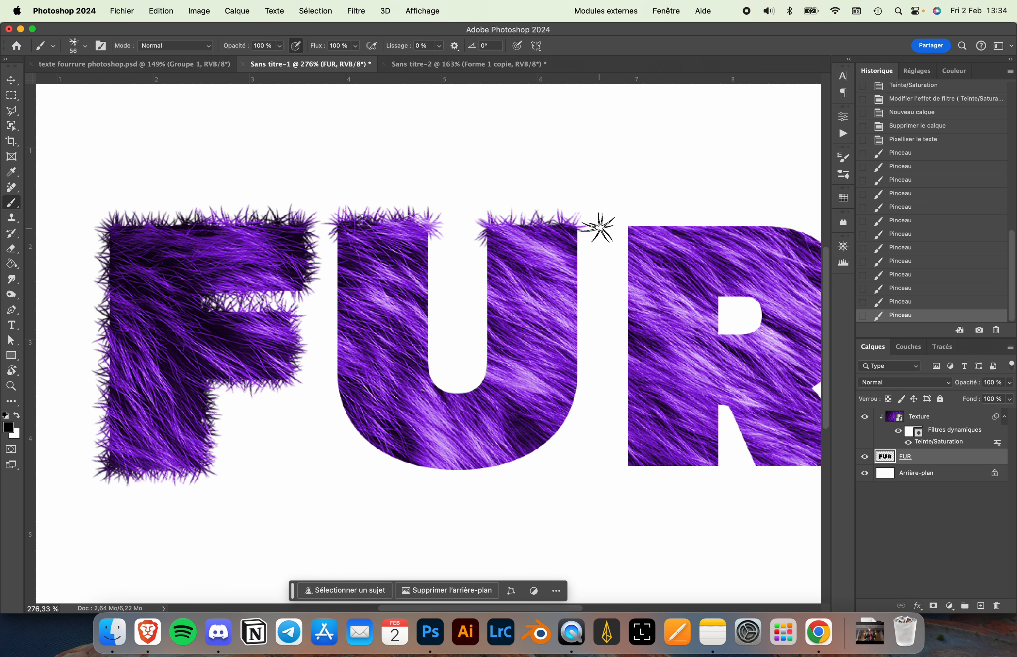
{"action": "left_click", "coordinate": [582, 225], "text": "shift"}
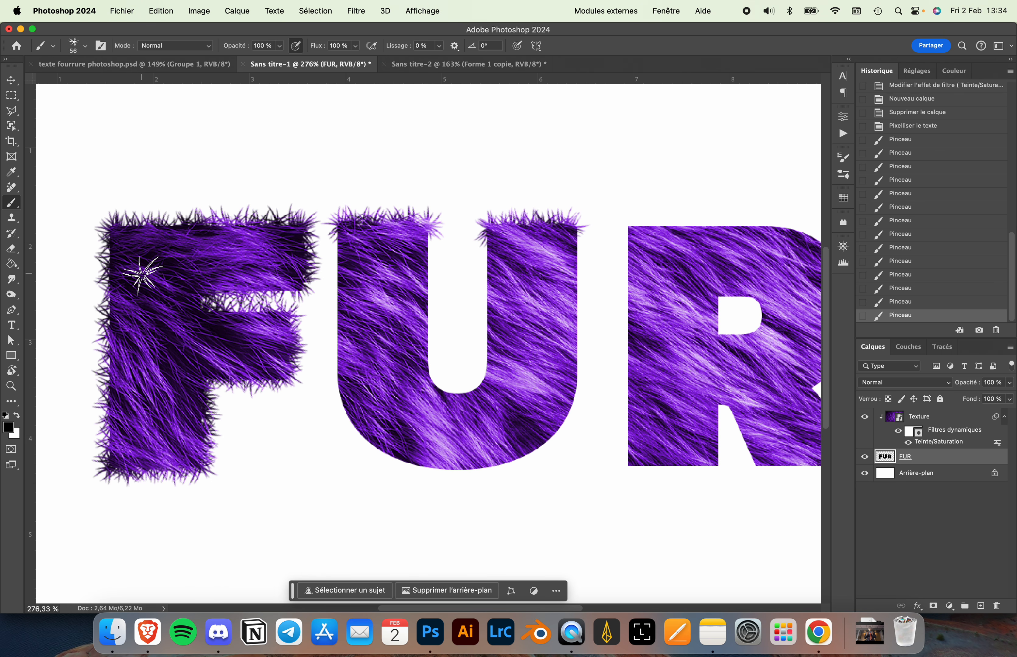
- Enlarge the brush to 111 px, dab longer fur on the letter F's upper edge and undo the last dab
{"action": "left_click_drag", "start_coordinate": [142, 283], "coordinate": [194, 248]}
{"action": "left_click", "coordinate": [187, 233]}
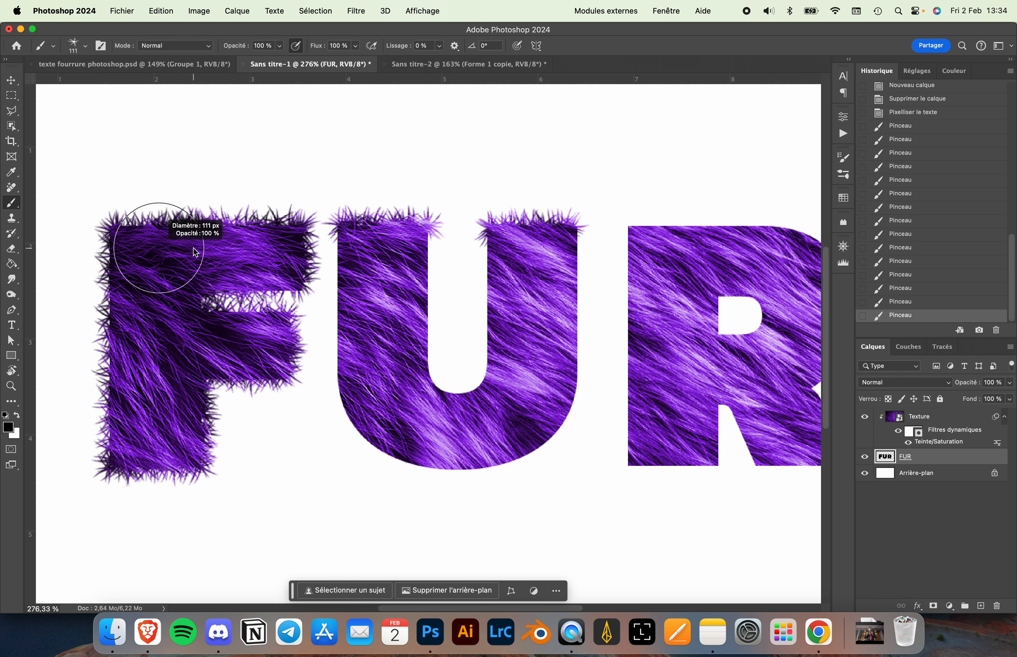
{"action": "left_click", "coordinate": [162, 245]}
{"action": "left_click", "coordinate": [105, 278]}
{"action": "key", "text": "super+z"}
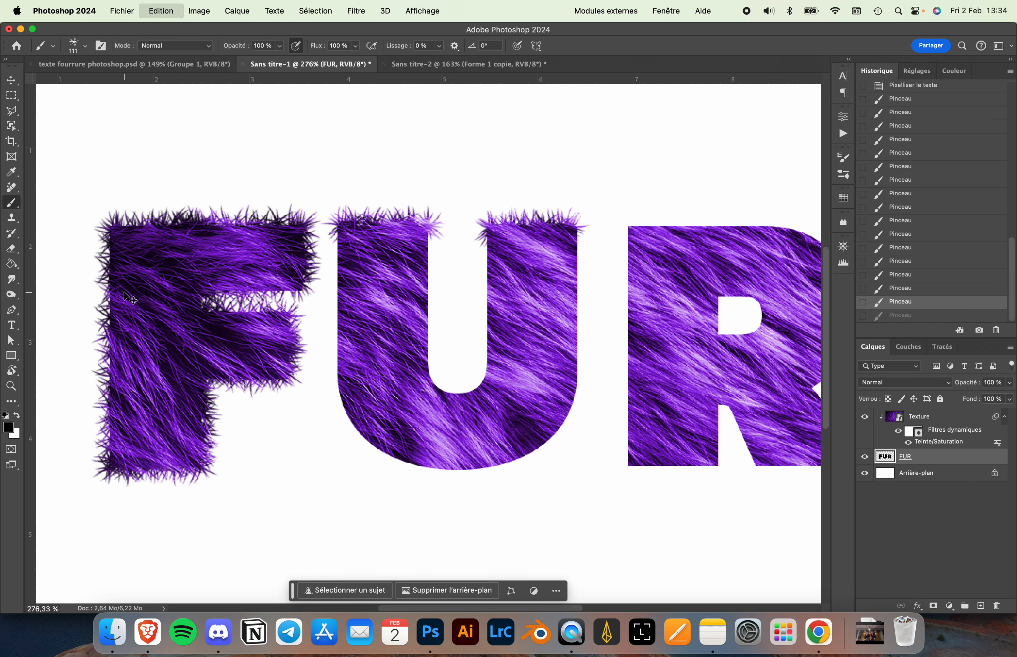
- Thicken the fur on the letter F's left edge and around its stem with larger strokes, using a brush size down to 75 px
{"action": "left_click", "coordinate": [129, 282]}
{"action": "left_click", "coordinate": [115, 302]}
{"action": "left_click_drag", "start_coordinate": [131, 348], "coordinate": [113, 338]}
{"action": "mouse_move", "coordinate": [206, 387]}
{"action": "left_mouse_down"}
{"action": "mouse_move", "coordinate": [196, 424]}
{"action": "mouse_move", "coordinate": [198, 413]}
{"action": "left_mouse_up"}
{"action": "mouse_move", "coordinate": [201, 366]}
{"action": "left_mouse_down"}
{"action": "mouse_move", "coordinate": [278, 371]}
{"action": "mouse_move", "coordinate": [284, 324]}
{"action": "mouse_move", "coordinate": [227, 319]}
{"action": "mouse_move", "coordinate": [194, 295]}
{"action": "mouse_move", "coordinate": [288, 281]}
{"action": "mouse_move", "coordinate": [296, 227]}
{"action": "mouse_move", "coordinate": [114, 226]}
{"action": "mouse_move", "coordinate": [117, 461]}
{"action": "mouse_move", "coordinate": [200, 453]}
{"action": "mouse_move", "coordinate": [197, 381]}
{"action": "left_mouse_up"}
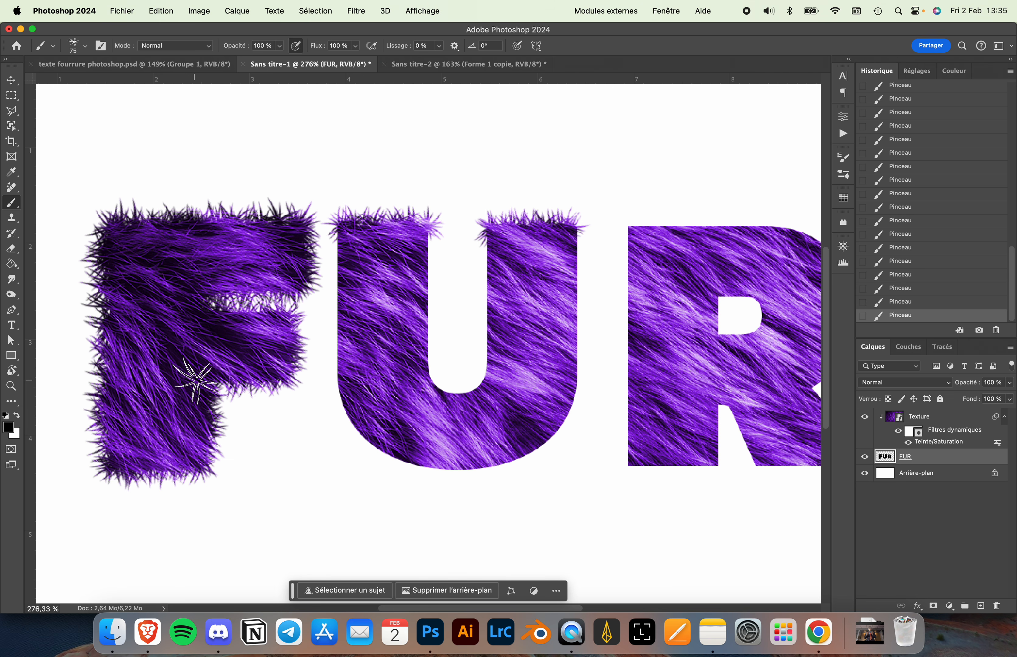
- Paint fur down the outer left edge of the letter U and compare the text with the finished texte fourrure photoshop.psd
{"action": "mouse_move", "coordinate": [336, 225]}
{"action": "left_mouse_down"}
{"action": "mouse_move", "coordinate": [345, 356]}
{"action": "mouse_move", "coordinate": [340, 258]}
{"action": "left_mouse_up"}
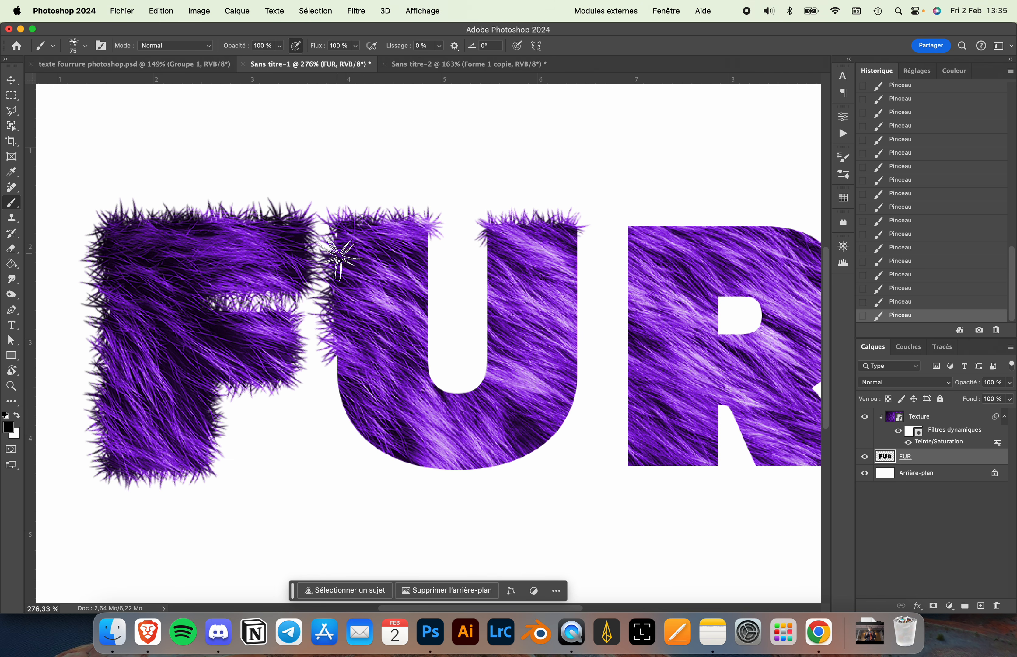
{"action": "scroll", "coordinate": [537, 333], "scroll_direction": "down", "scroll_amount": 2}
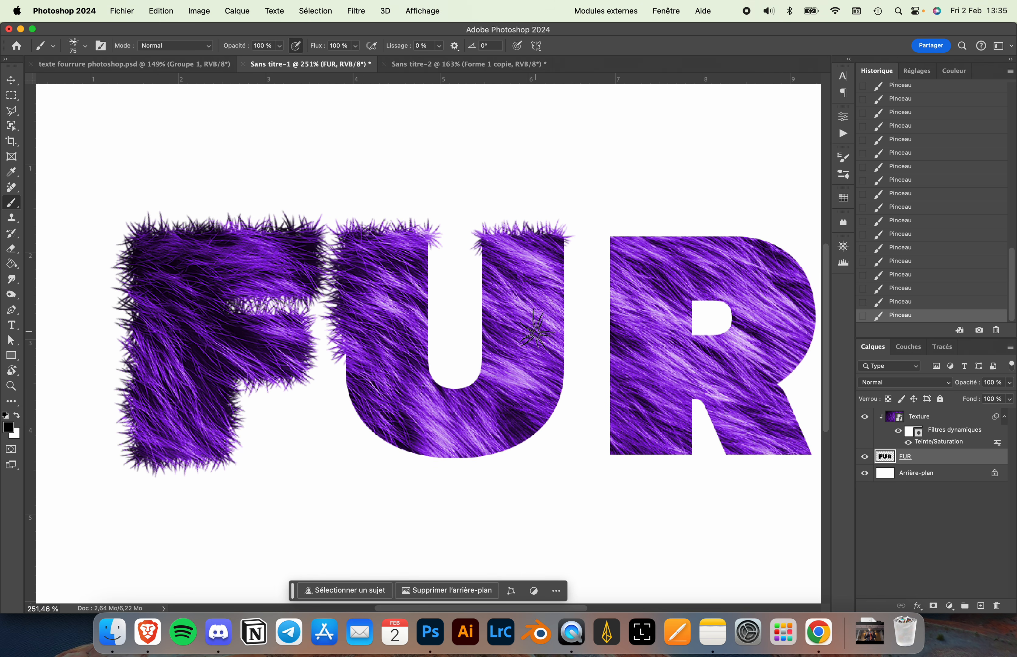
{"action": "scroll", "coordinate": [537, 333], "scroll_direction": "down", "scroll_amount": 4}
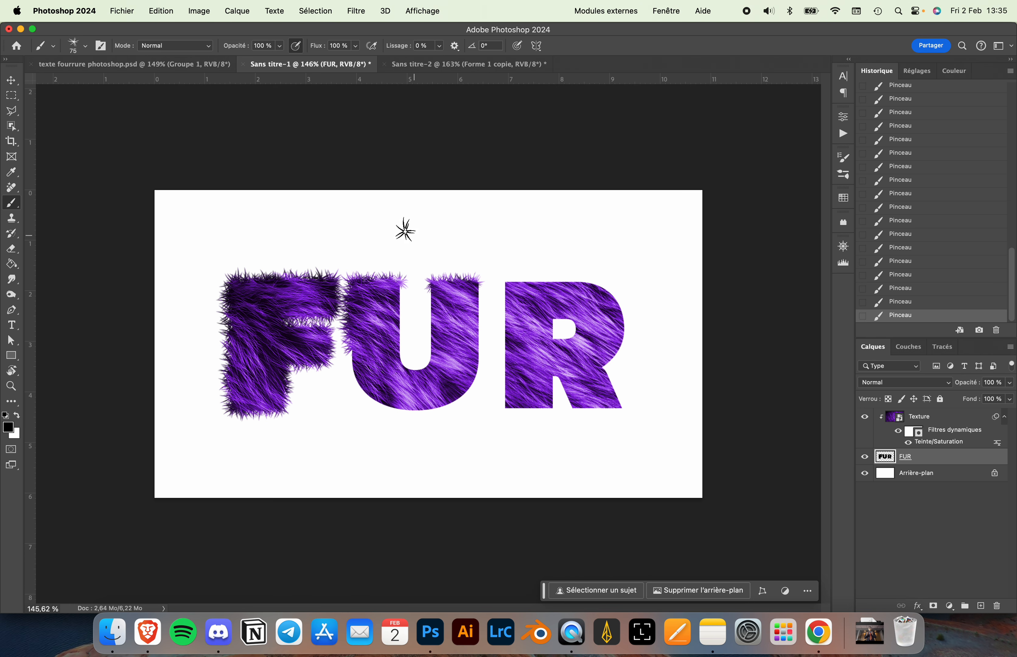
{"action": "left_click", "coordinate": [169, 64]}
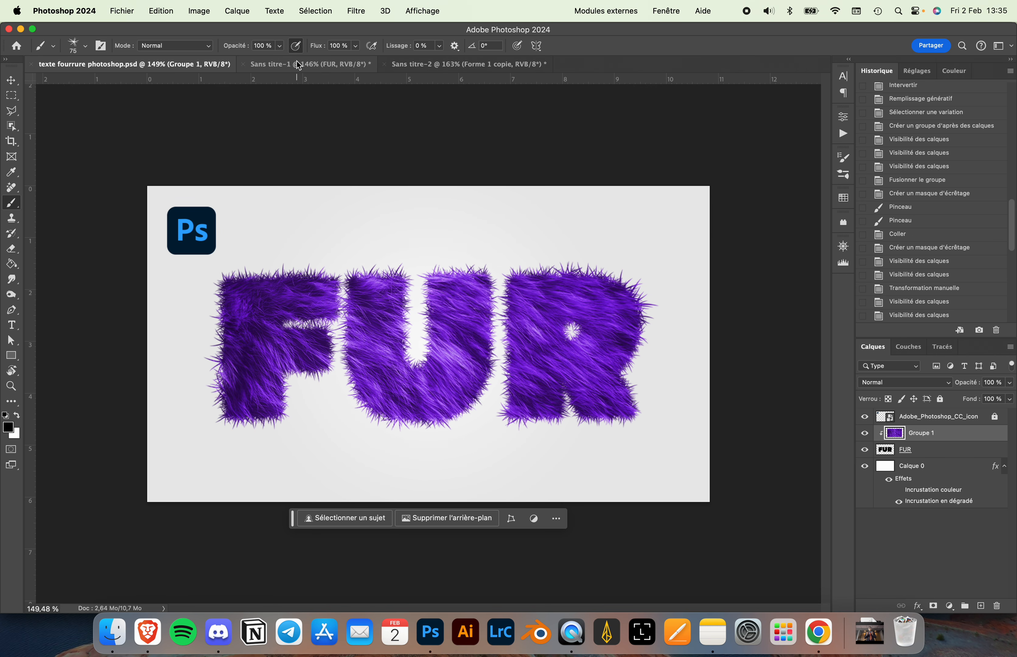
{"action": "left_click", "coordinate": [323, 63]}
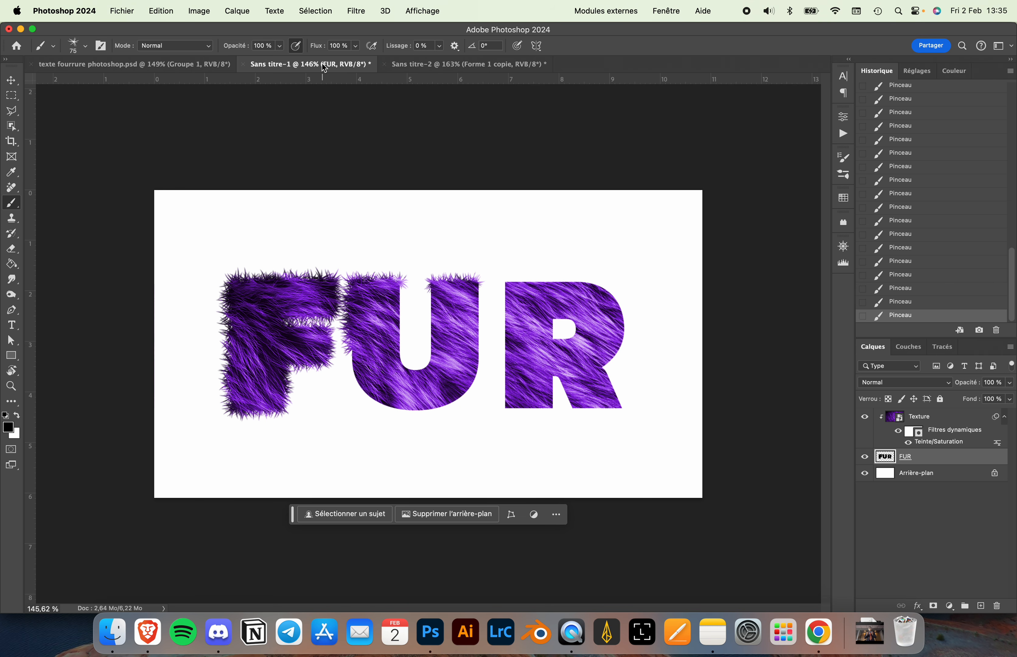
- Apply a Levels adjustment to the Texture layer with the input black level at 8 and midtones at 1.42
{"action": "left_click", "coordinate": [12, 81]}
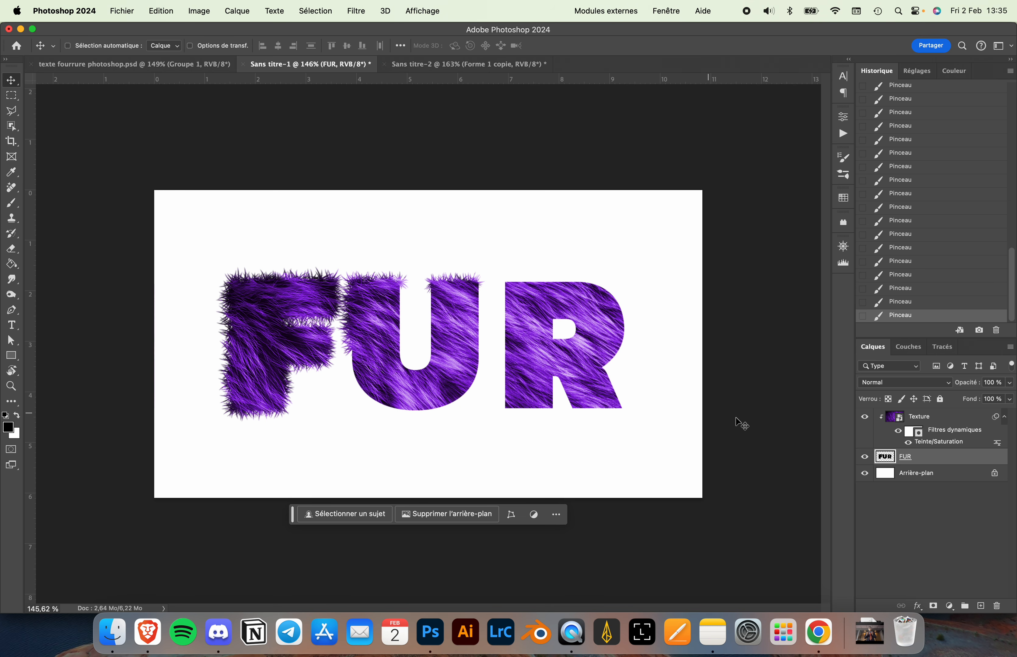
{"action": "left_click", "coordinate": [941, 423]}
{"action": "left_click", "coordinate": [206, 10]}
{"action": "mouse_move", "coordinate": [324, 52]}
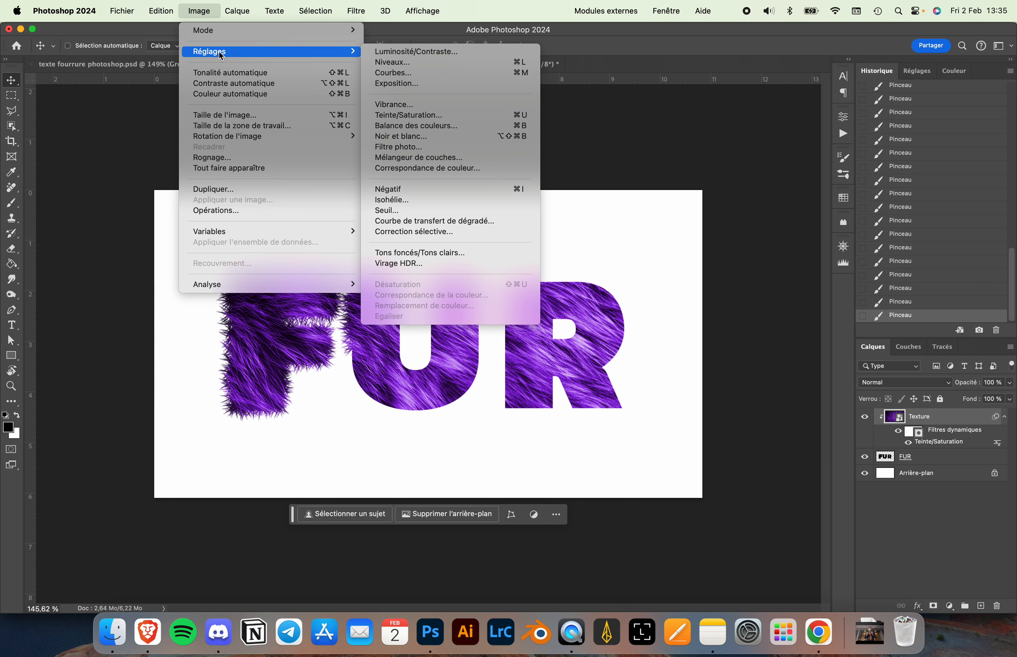
{"action": "left_click", "coordinate": [410, 64]}
{"action": "left_click_drag", "start_coordinate": [475, 143], "coordinate": [708, 217]}
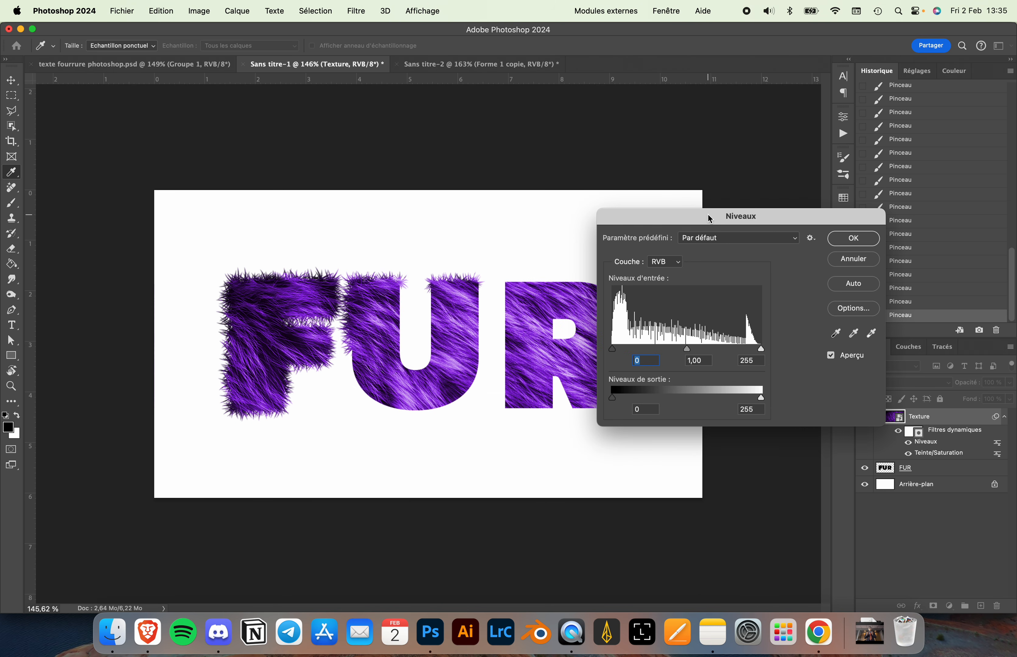
{"action": "left_click_drag", "start_coordinate": [613, 350], "coordinate": [617, 349]}
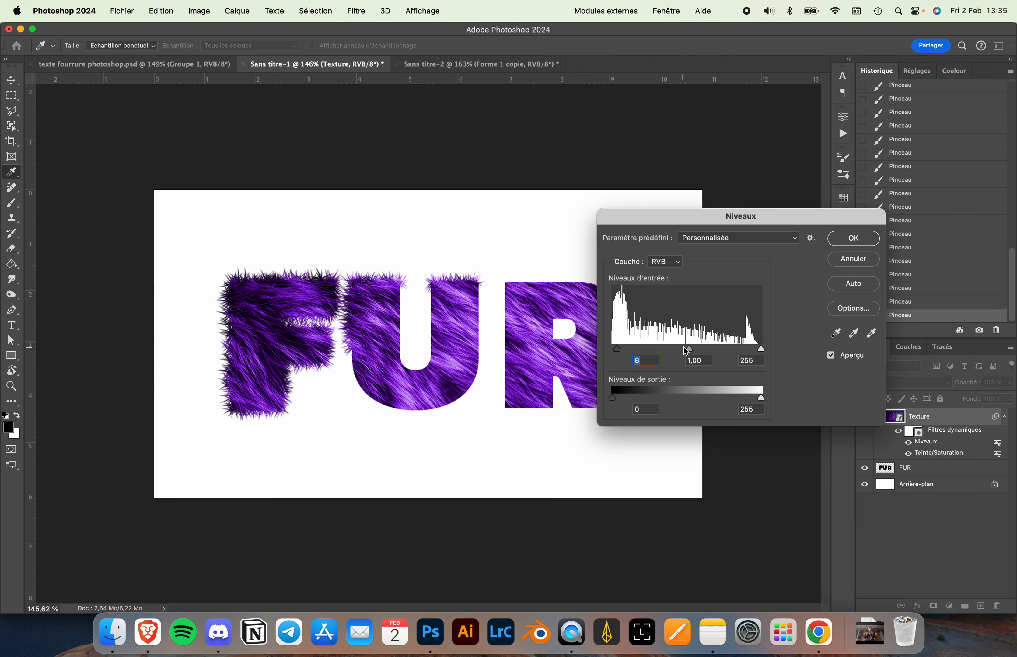
{"action": "left_click_drag", "start_coordinate": [688, 349], "coordinate": [674, 353]}
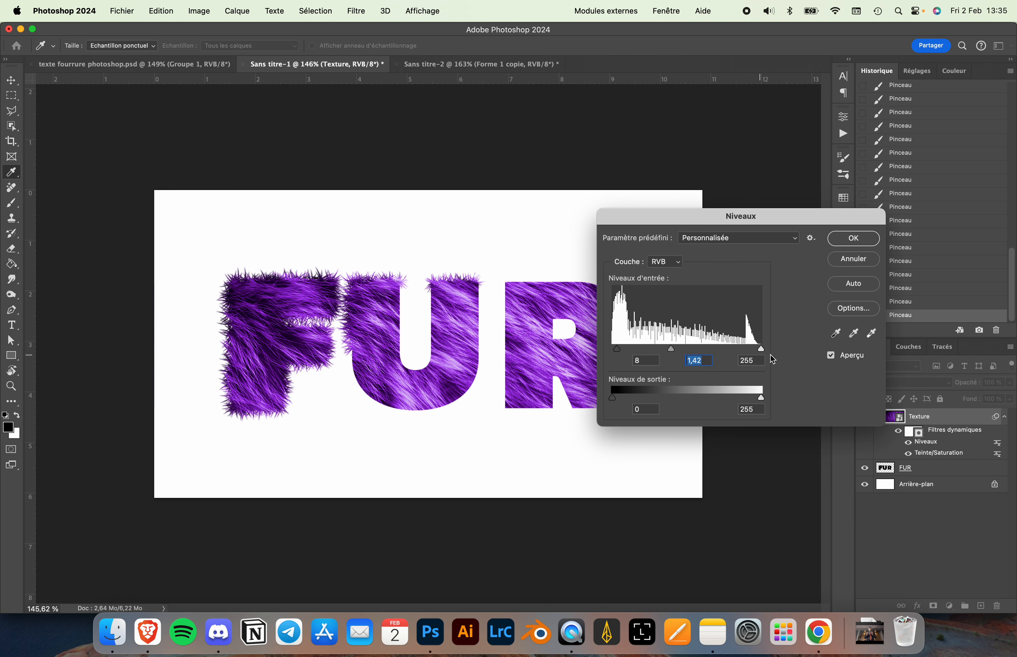
{"action": "left_click", "coordinate": [762, 351]}
{"action": "left_click", "coordinate": [853, 238]}
- Recolor the fur to blue by changing the hue in the Texture layer's Hue/Saturation smart filter
{"action": "double_click", "coordinate": [937, 457]}
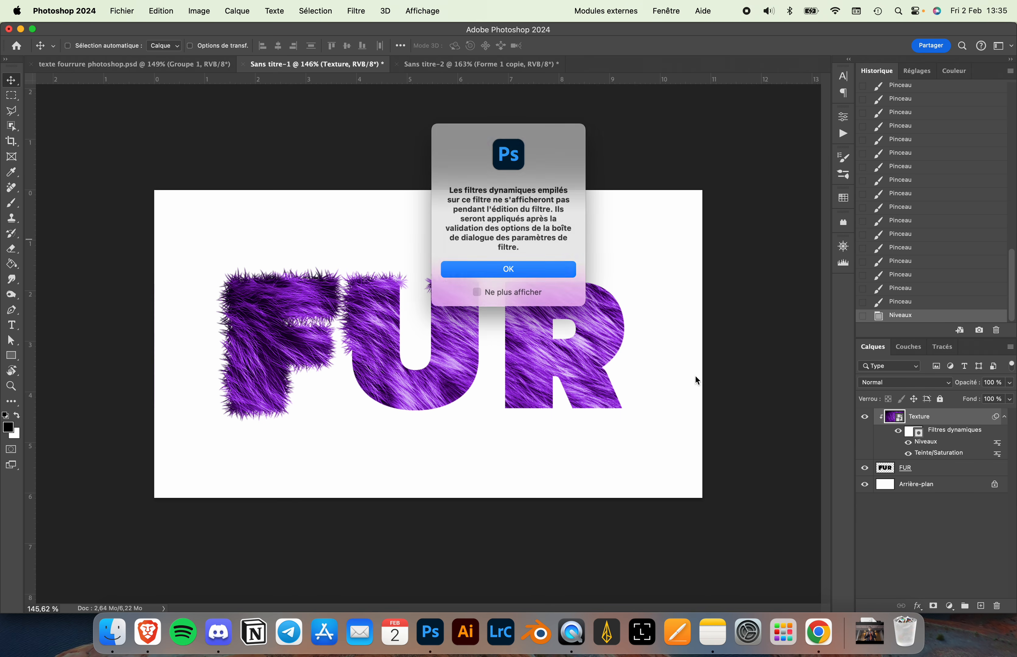
{"action": "left_click", "coordinate": [533, 270]}
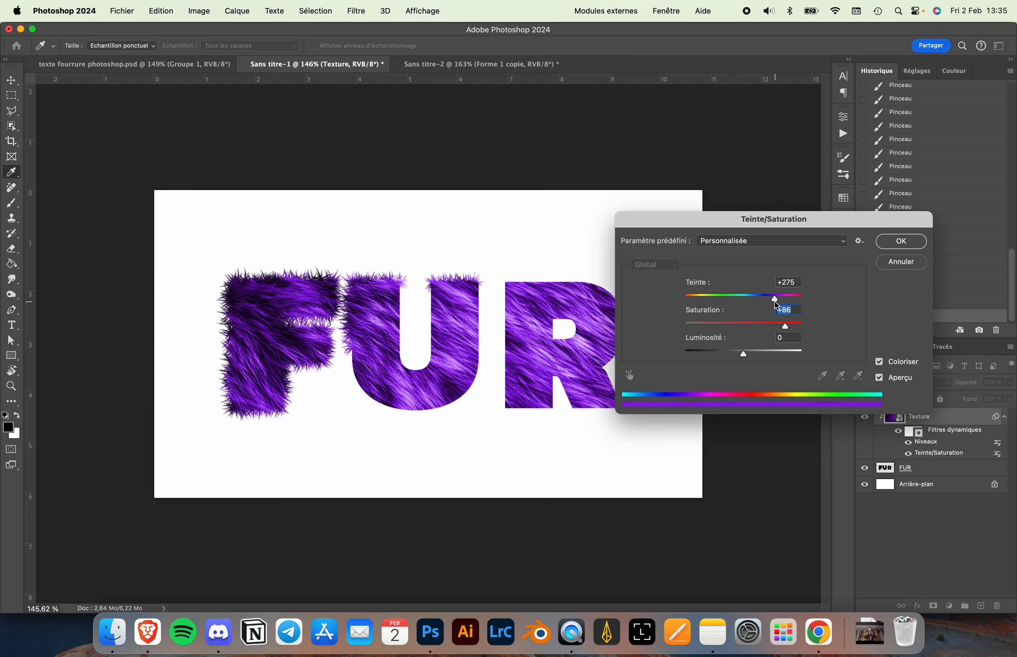
{"action": "left_click_drag", "start_coordinate": [774, 301], "coordinate": [759, 301]}
{"action": "left_click", "coordinate": [897, 241]}
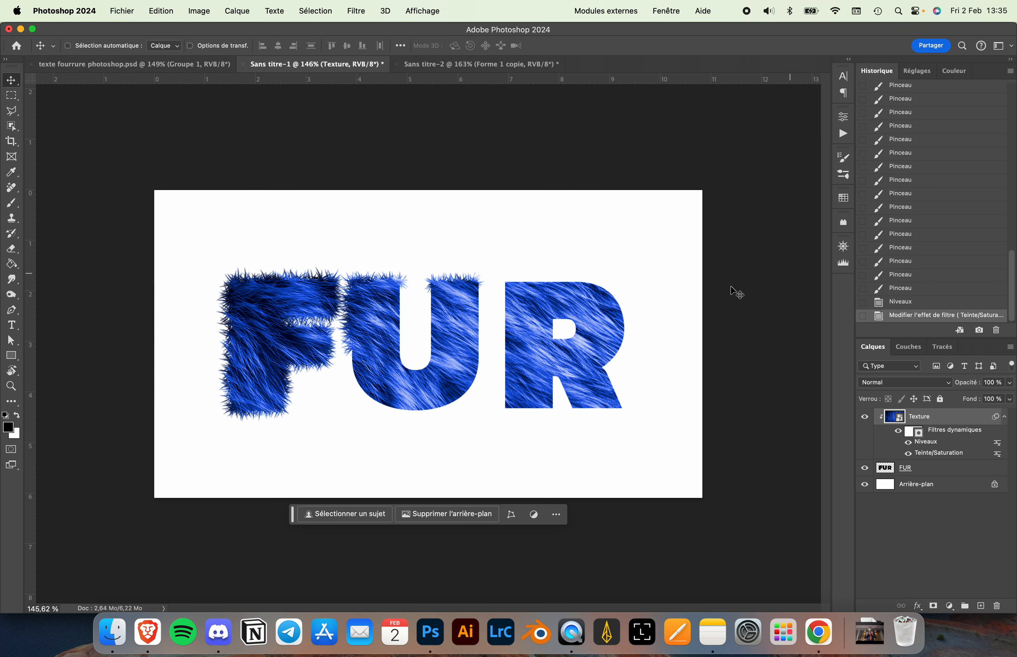
- View the whole blue text, and switch to the texte fourrure photoshop.psd document to view the finished fur text
{"action": "scroll", "coordinate": [475, 330], "scroll_direction": "down", "scroll_amount": 4}
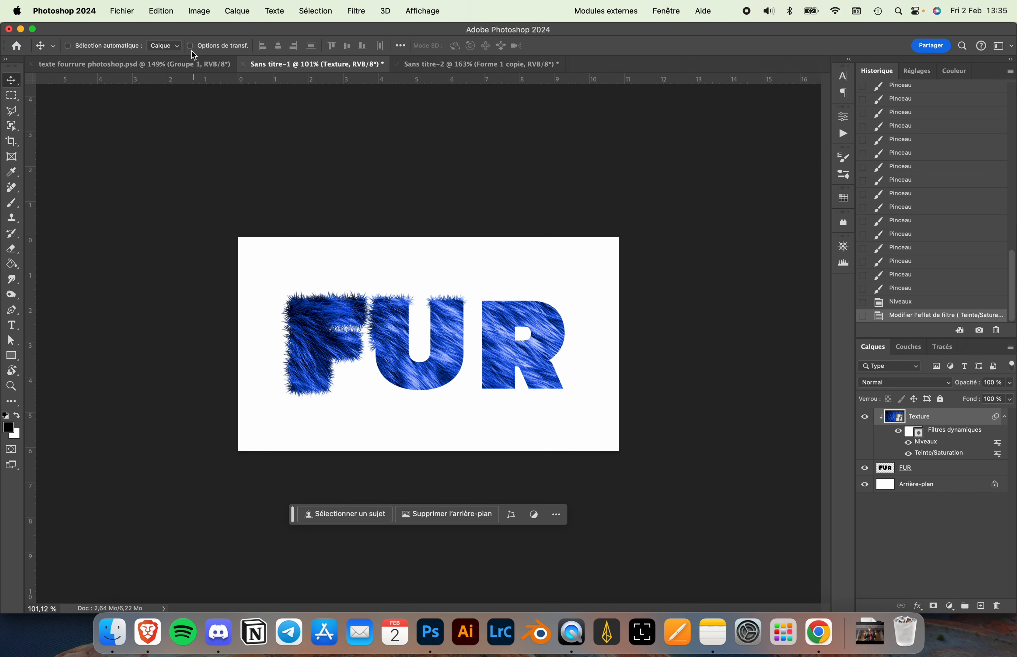
{"action": "left_click", "coordinate": [166, 71]}
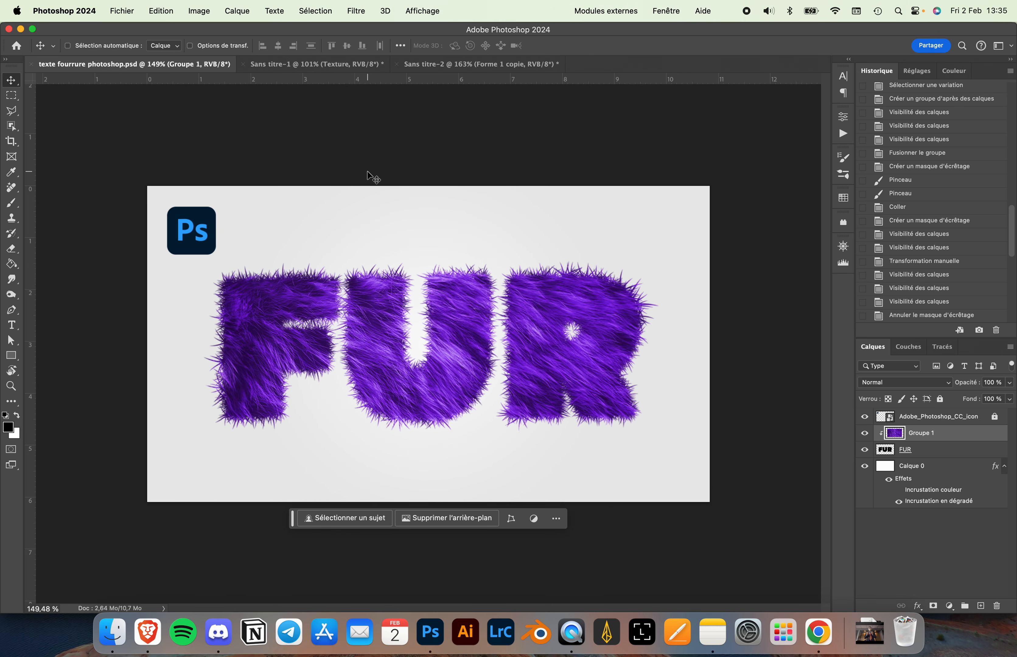
{"action": "scroll", "coordinate": [400, 183], "scroll_direction": "down", "scroll_amount": 2}
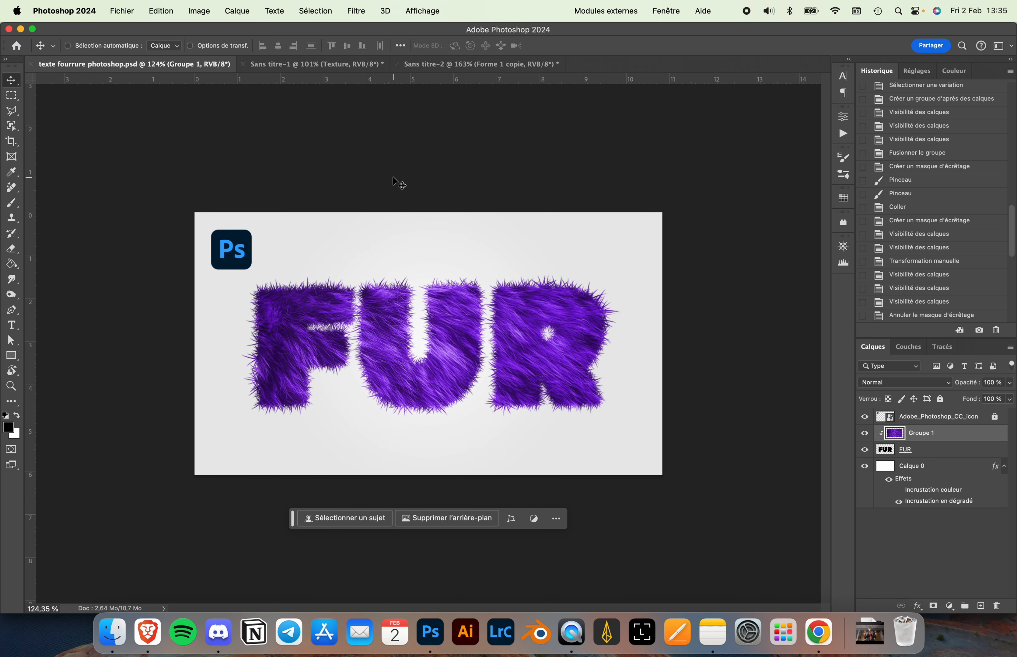